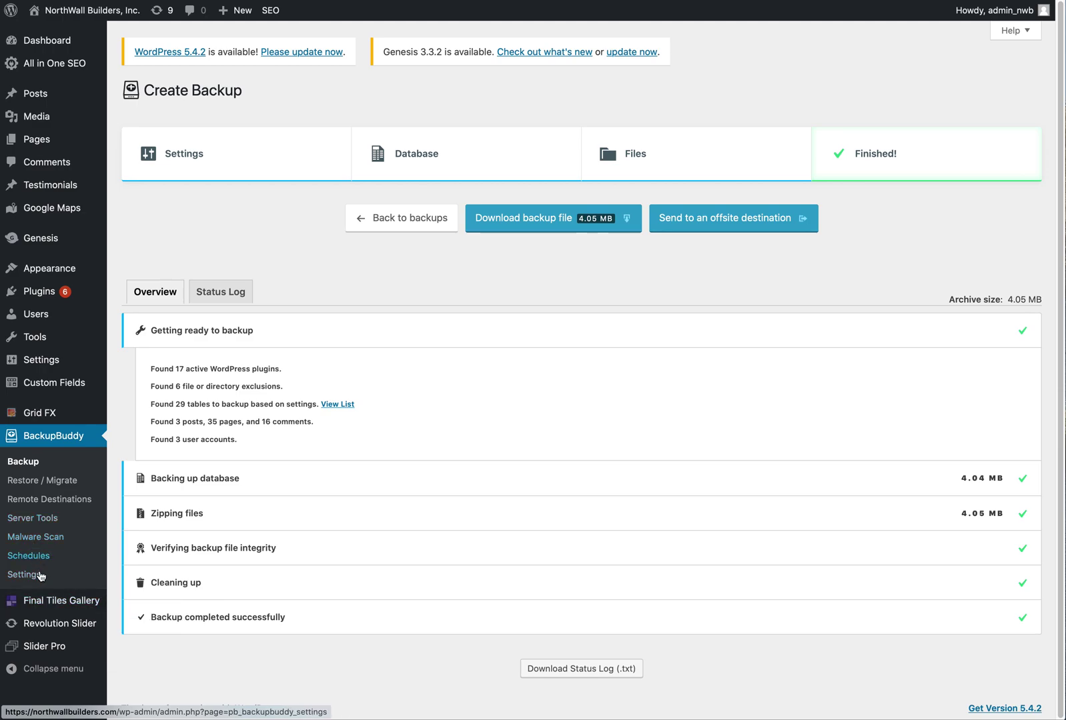
In the Revolution Slider list, duplicate the Old Palo Alto slider with the title "Test Portfolio"
{"action": "mouse_move", "coordinate": [47, 627]}
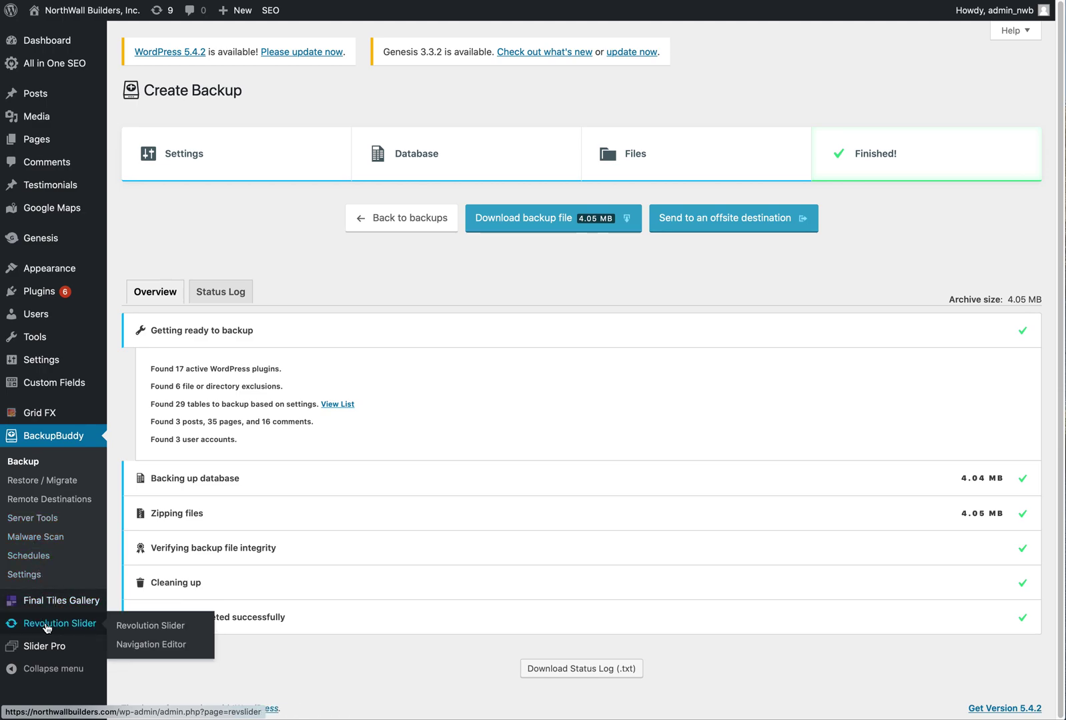
{"action": "left_click", "coordinate": [155, 631]}
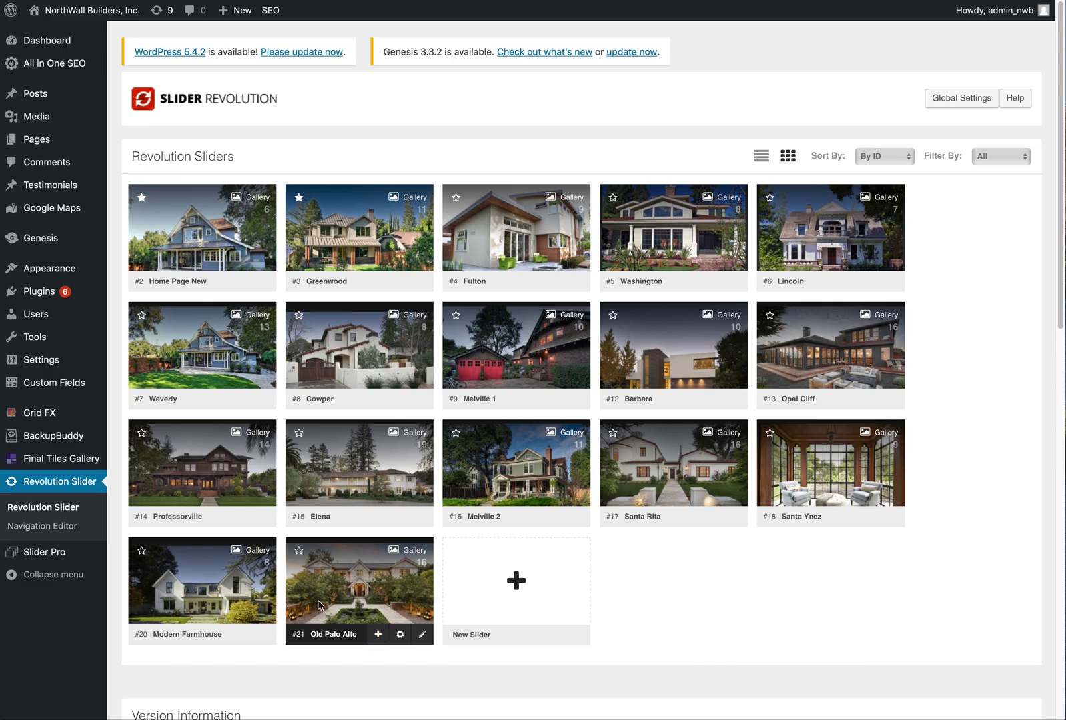
{"action": "left_click", "coordinate": [378, 637]}
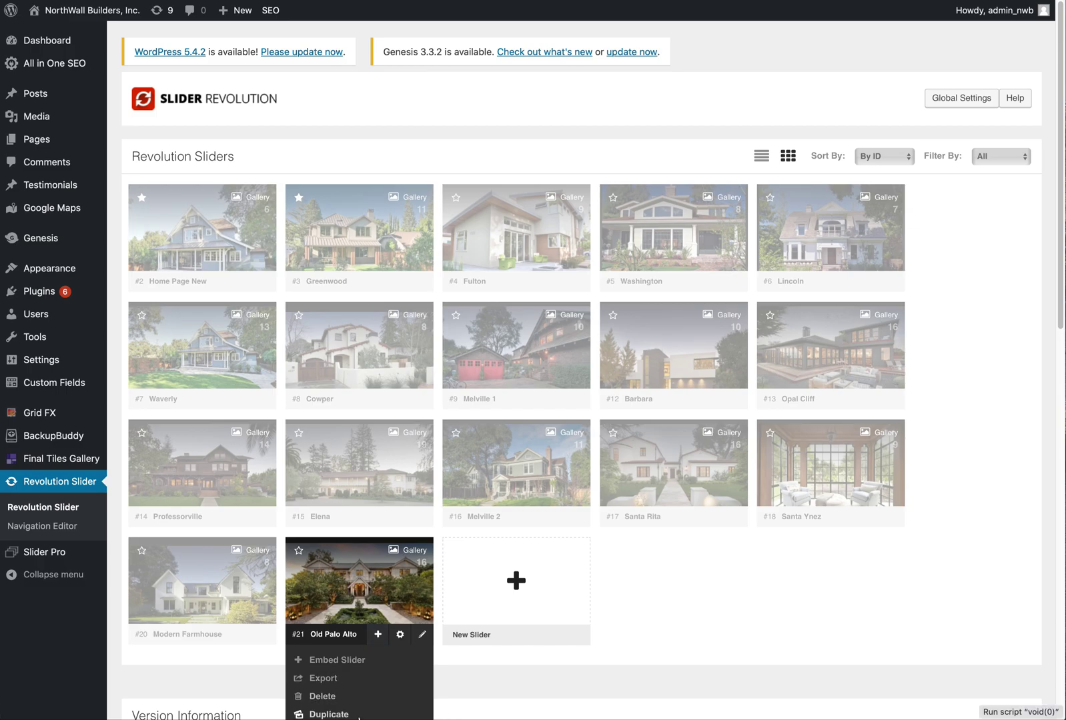
{"action": "left_click", "coordinate": [329, 714]}
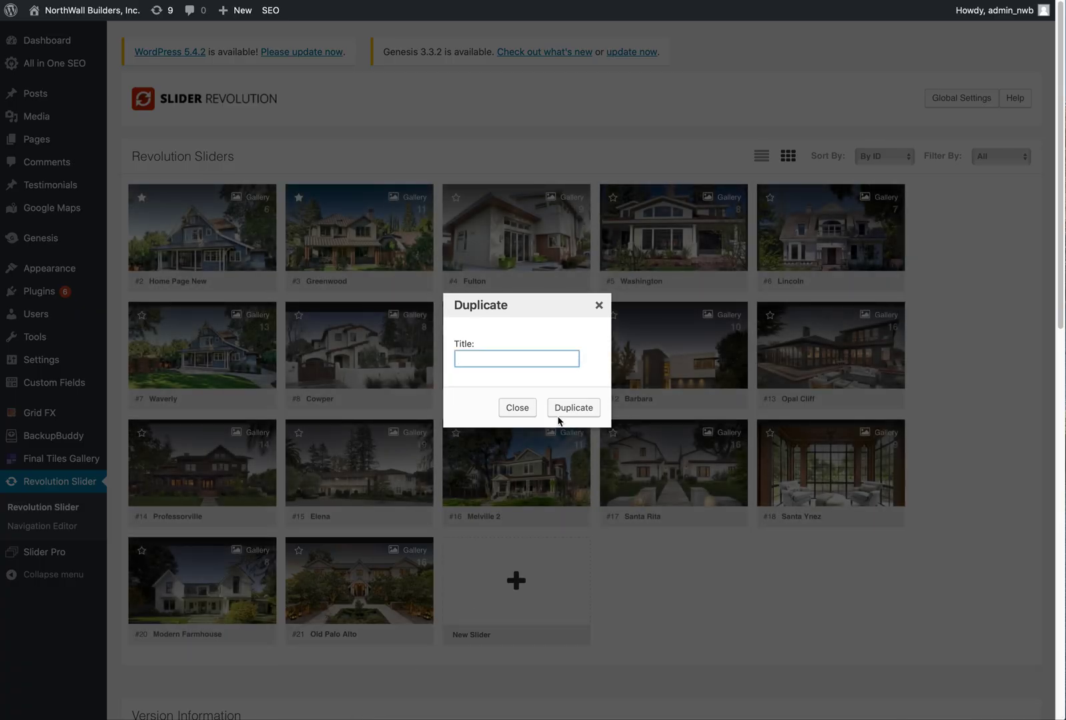
{"action": "type", "text": "Test Portfolio"}
{"action": "scroll", "coordinate": [617, 390], "scroll_direction": "down", "scroll_amount": 2}
{"action": "left_click", "coordinate": [578, 329]}
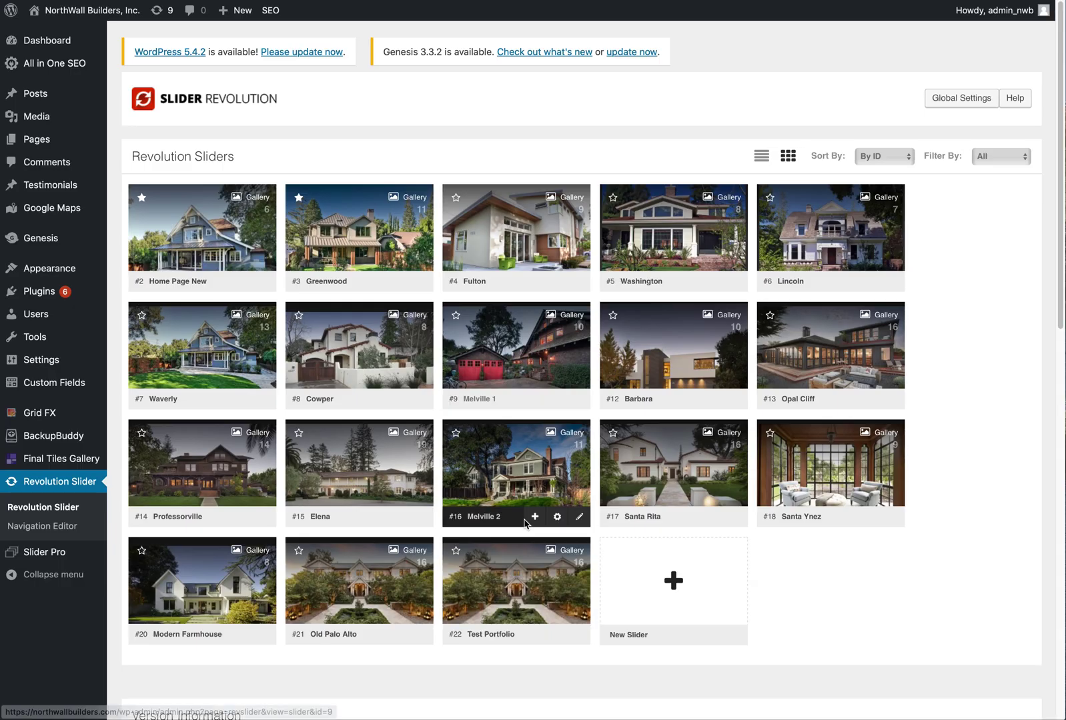
Open the Test Portfolio slider's settings and review its General Settings, Layout & Visual and Navigation options
{"action": "mouse_move", "coordinate": [541, 589]}
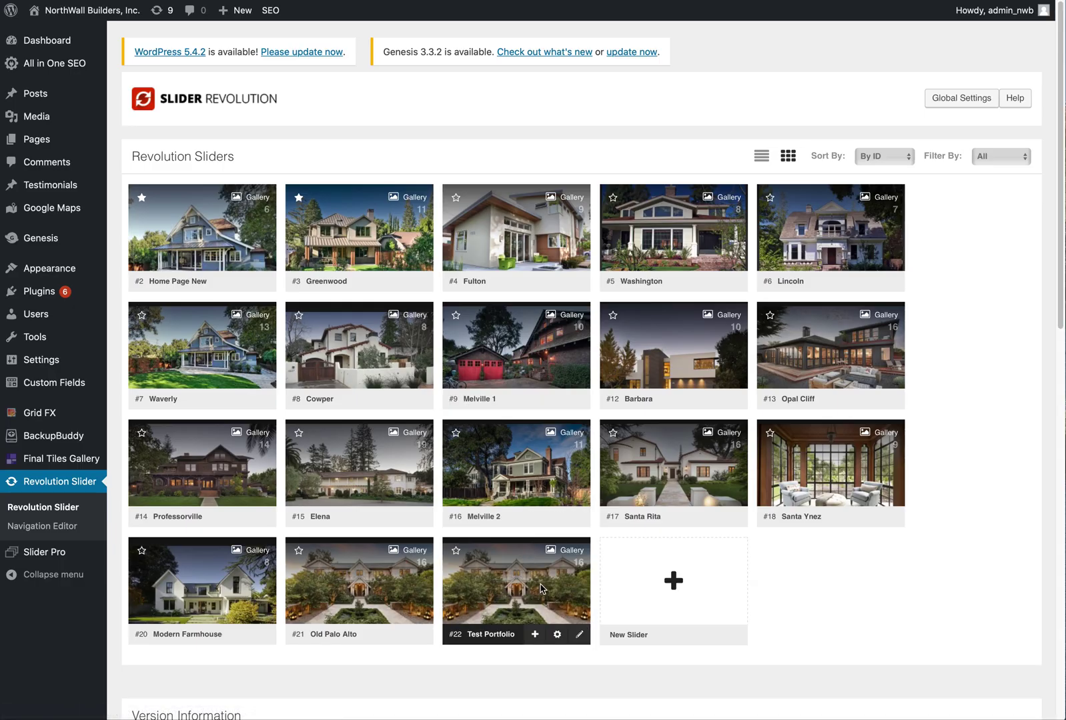
{"action": "left_click", "coordinate": [556, 639]}
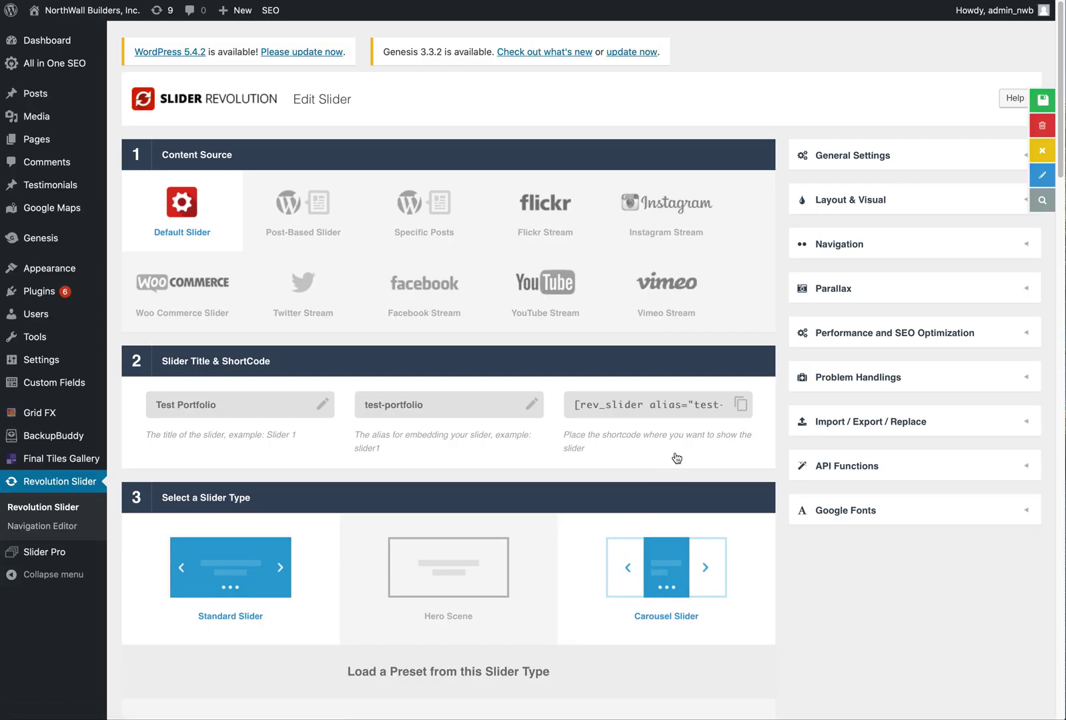
{"action": "left_click", "coordinate": [897, 155]}
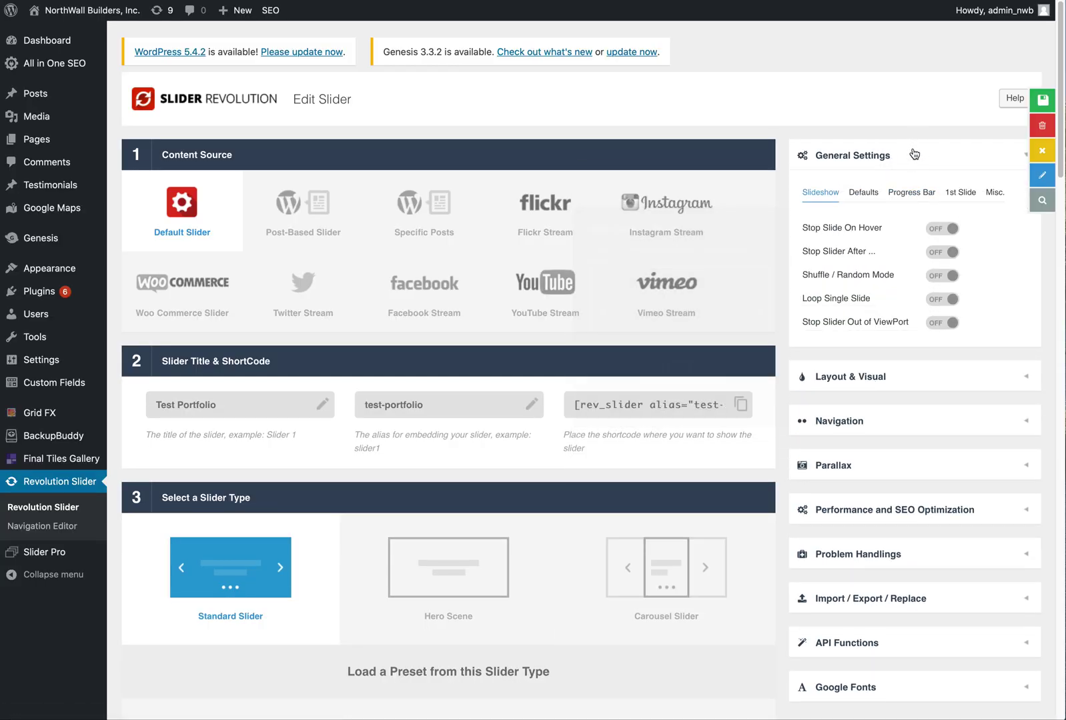
{"action": "left_click", "coordinate": [914, 155]}
{"action": "left_click", "coordinate": [908, 202]}
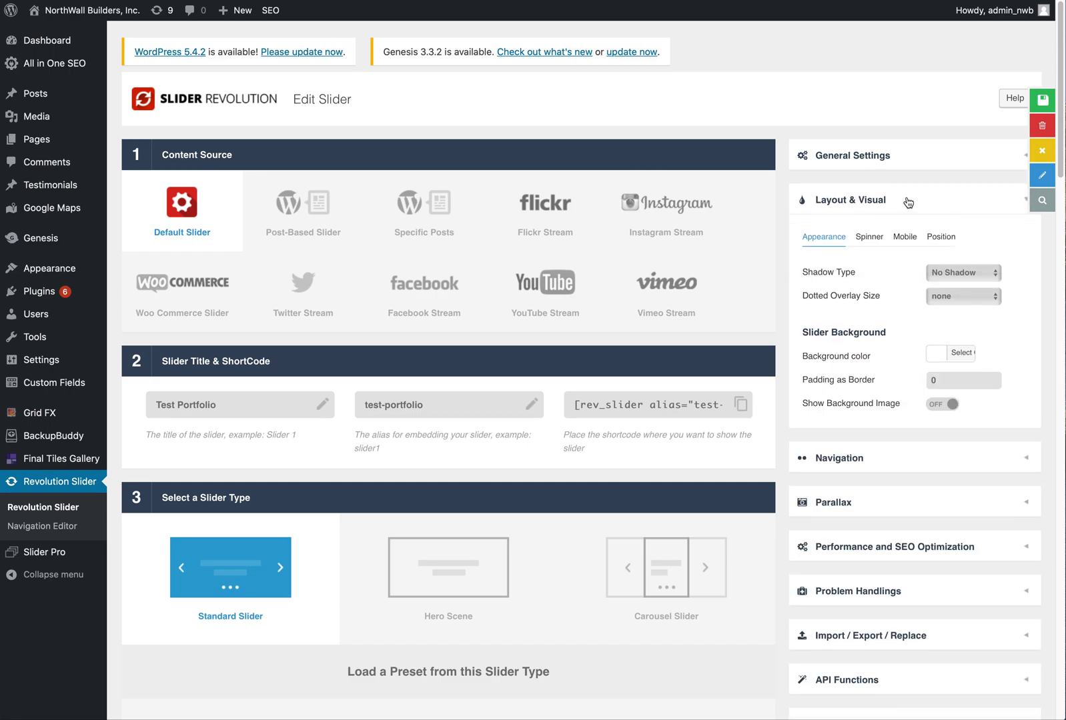
{"action": "left_click", "coordinate": [908, 202]}
{"action": "left_click", "coordinate": [908, 245]}
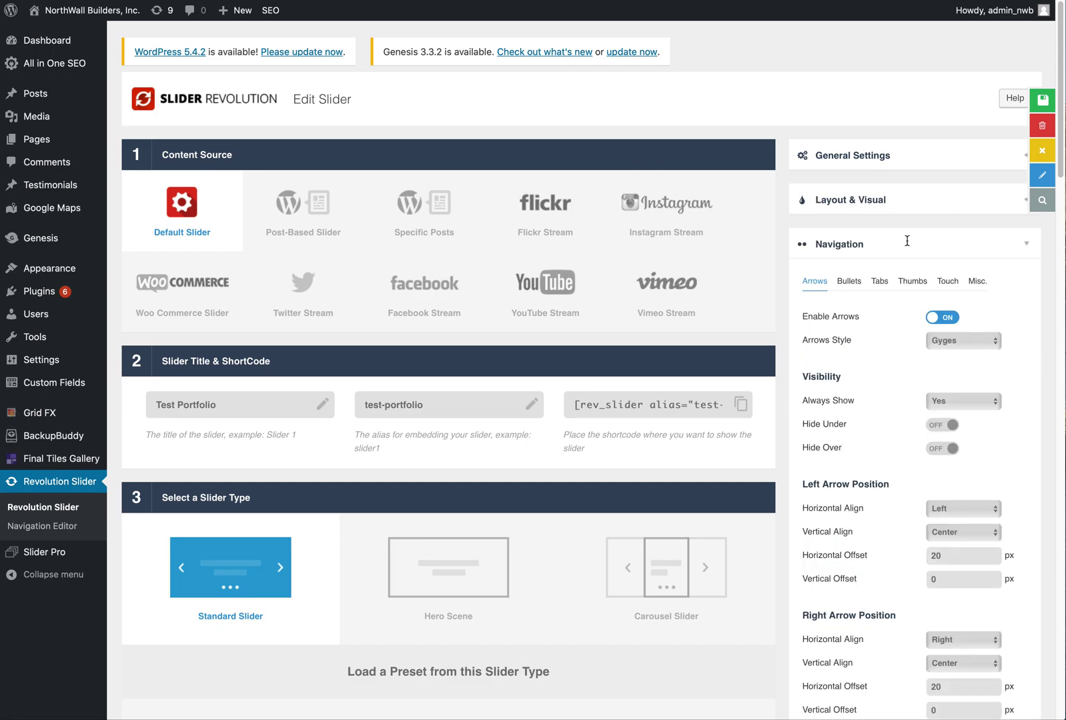
{"action": "left_click", "coordinate": [908, 245]}
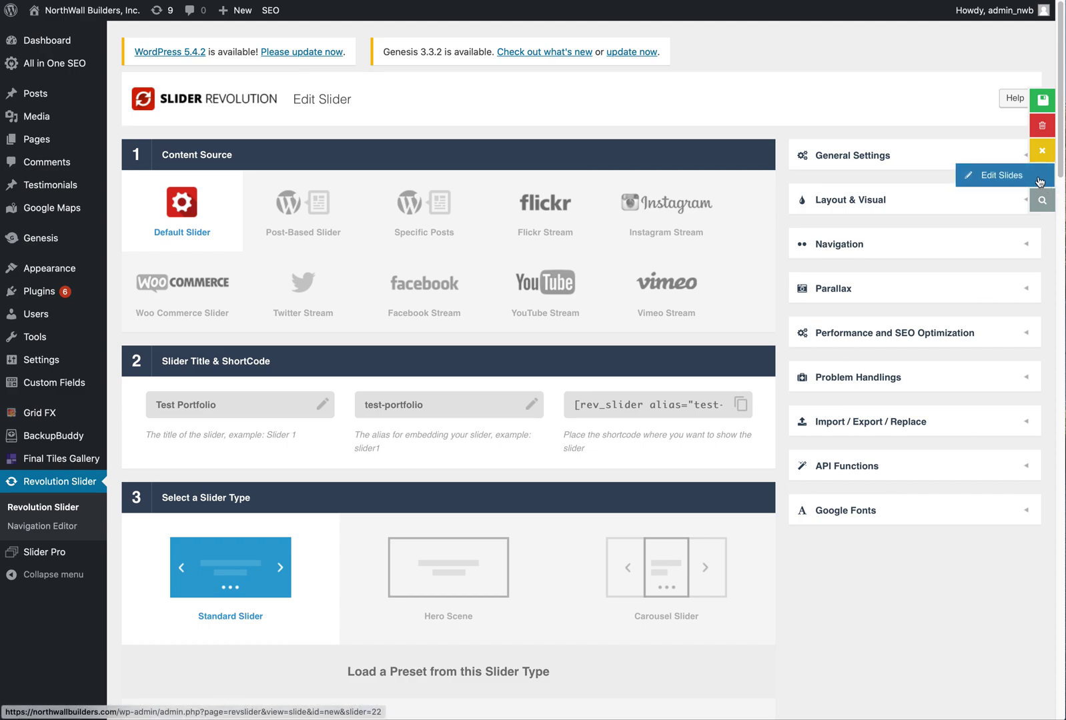
Open the Test Portfolio slider's slides for editing and delete slides #16, #14 and #15
{"action": "left_click", "coordinate": [993, 177]}
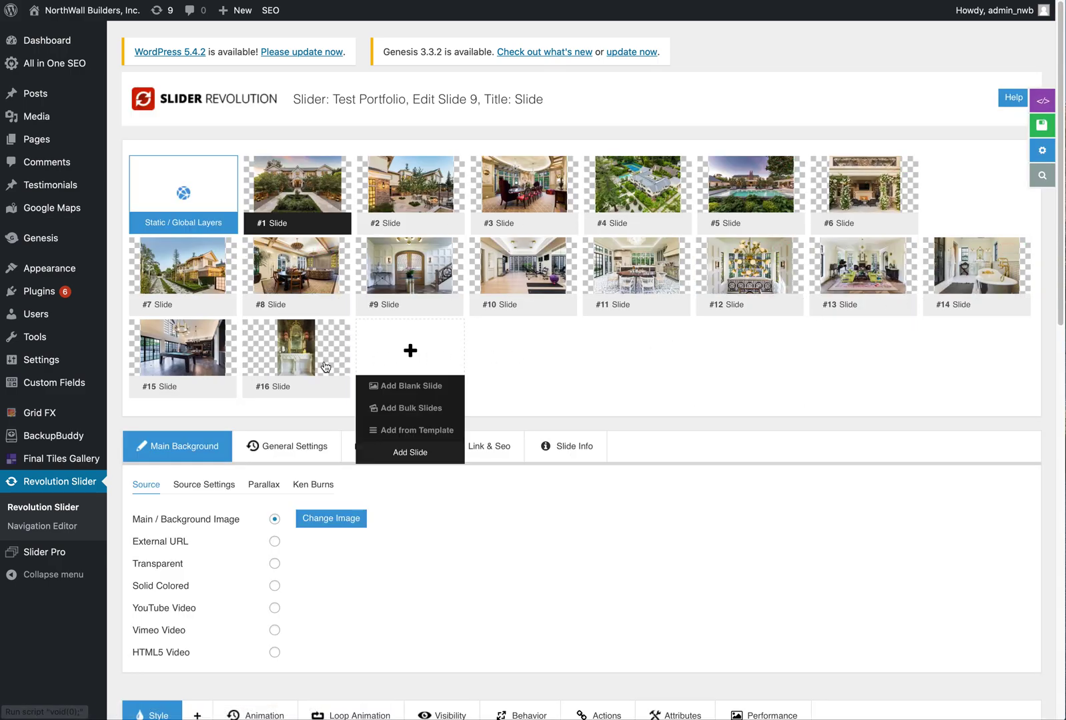
{"action": "mouse_move", "coordinate": [325, 366]}
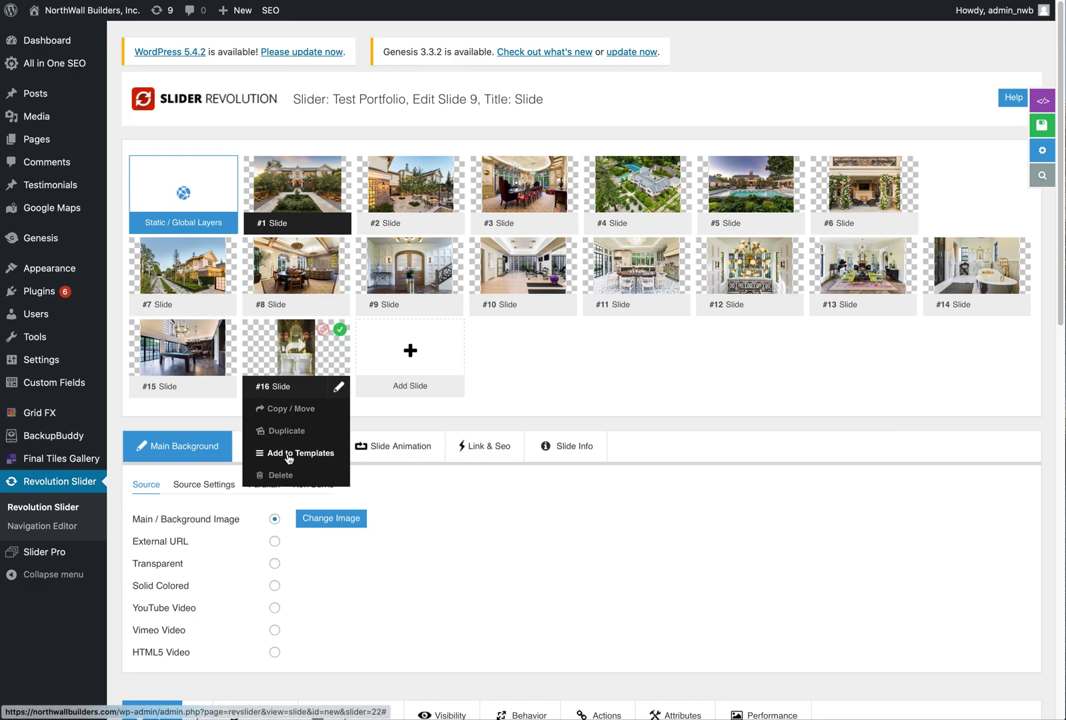
{"action": "left_click", "coordinate": [286, 476]}
{"action": "left_click", "coordinate": [655, 352]}
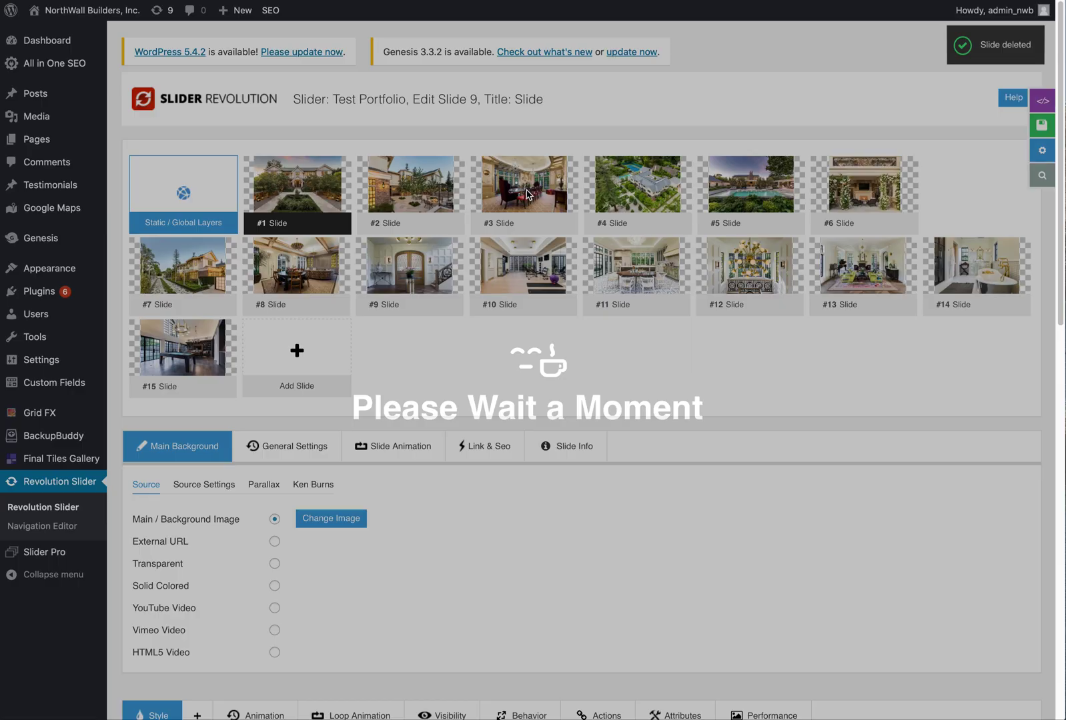
{"action": "mouse_move", "coordinate": [1006, 273]}
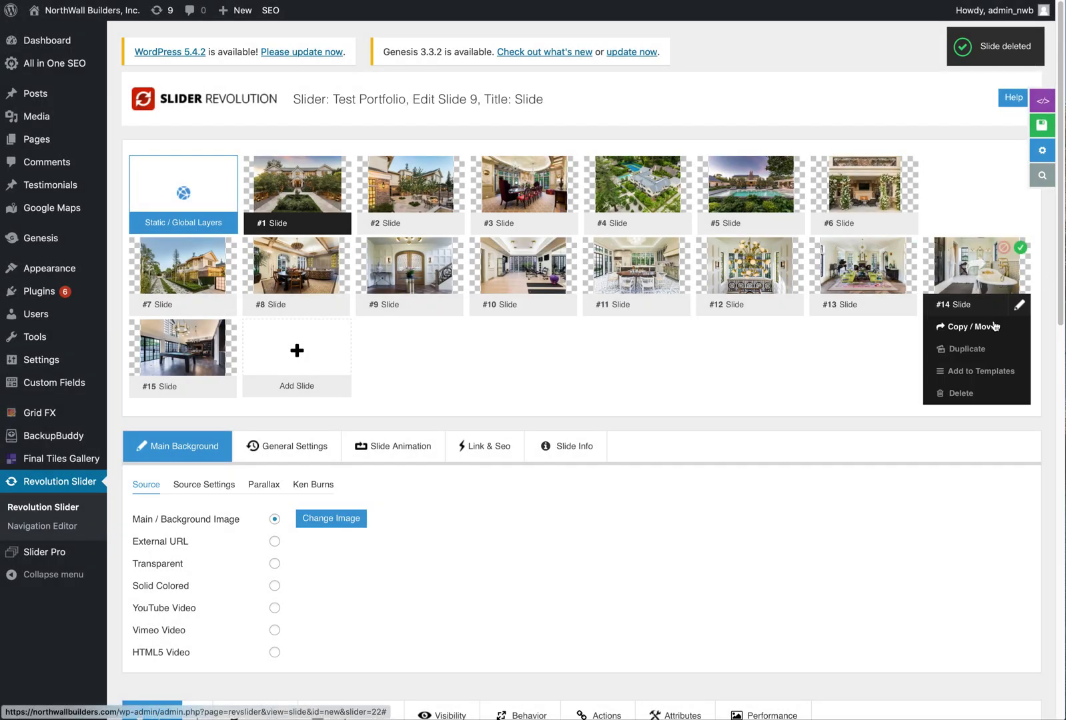
{"action": "left_click", "coordinate": [963, 394]}
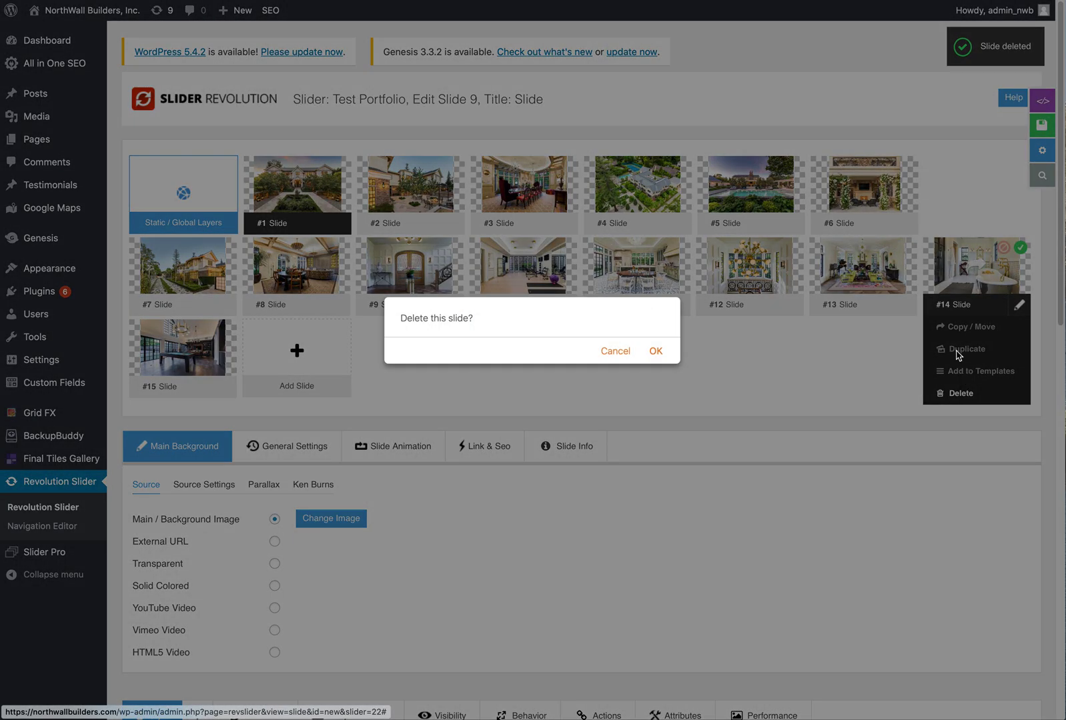
{"action": "left_click", "coordinate": [657, 351]}
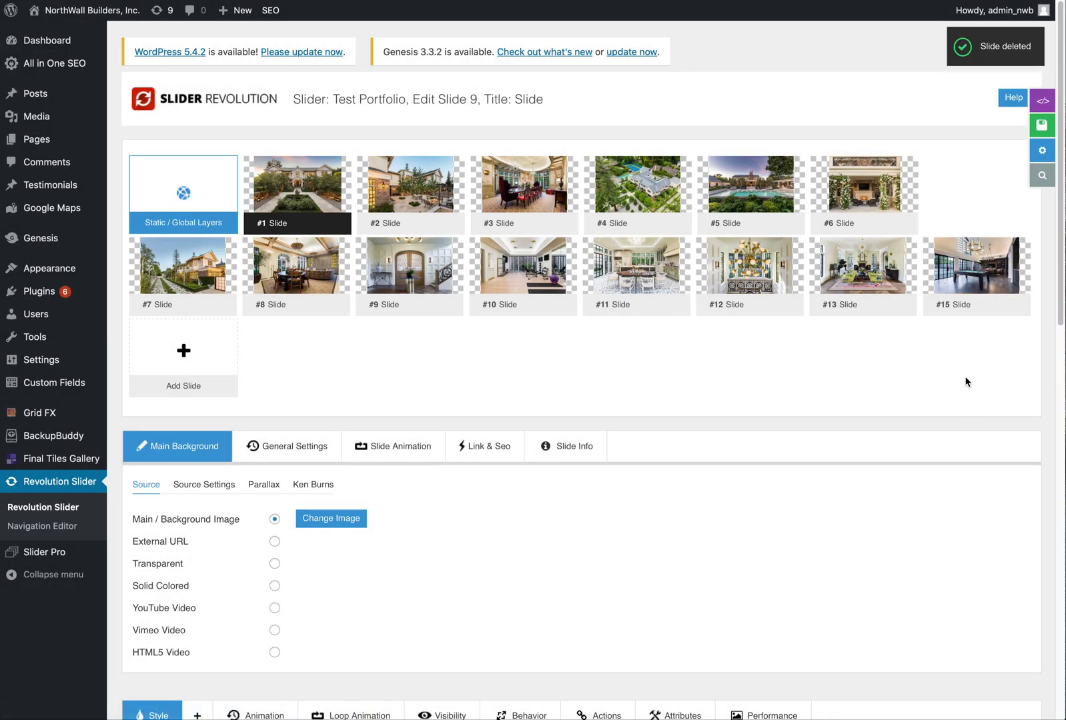
{"action": "mouse_move", "coordinate": [971, 281]}
{"action": "left_click", "coordinate": [958, 393]}
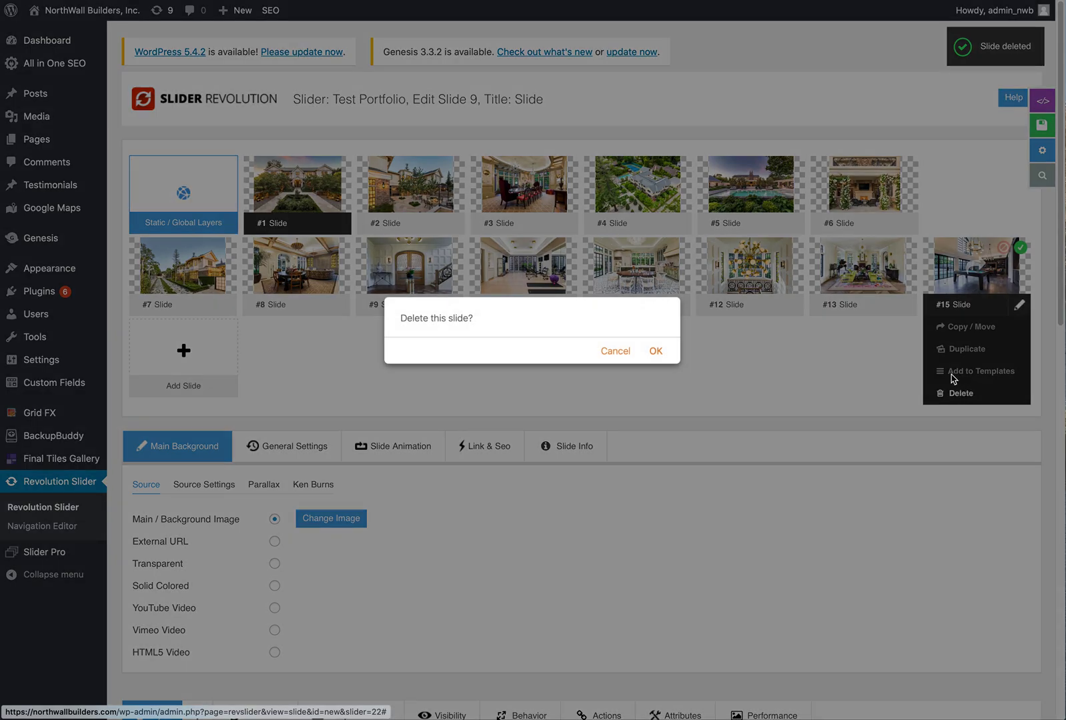
{"action": "left_click", "coordinate": [656, 350]}
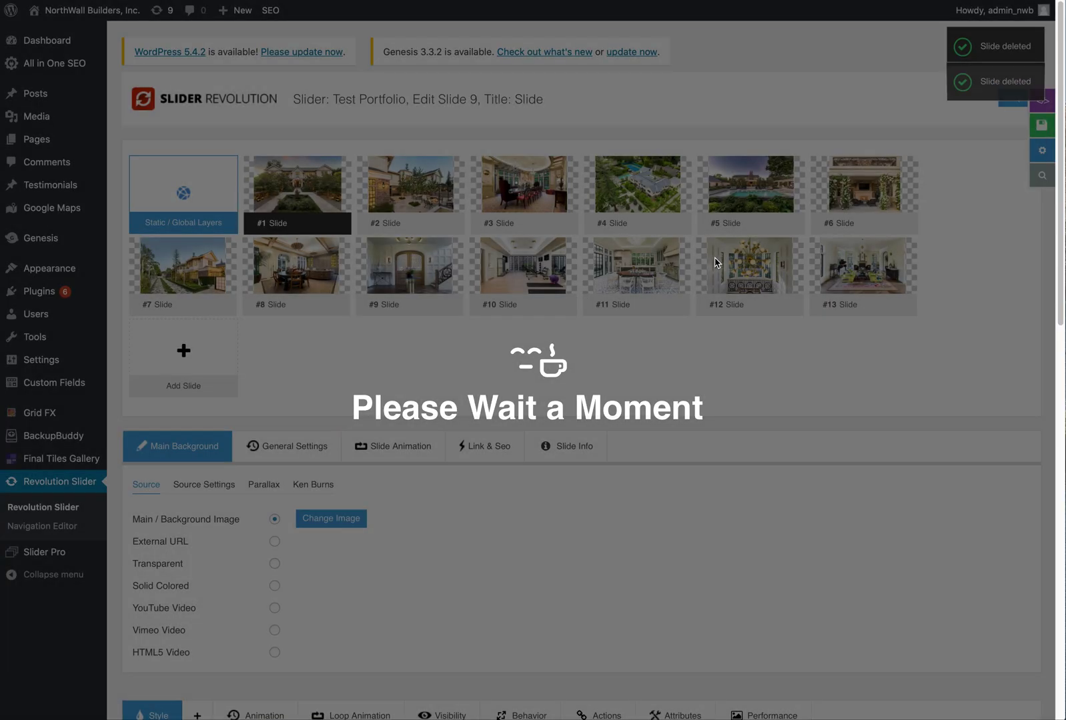
Start adding bulk slides and, after browsing the media library images, choose uploading new files as the source
{"action": "mouse_move", "coordinate": [643, 265]}
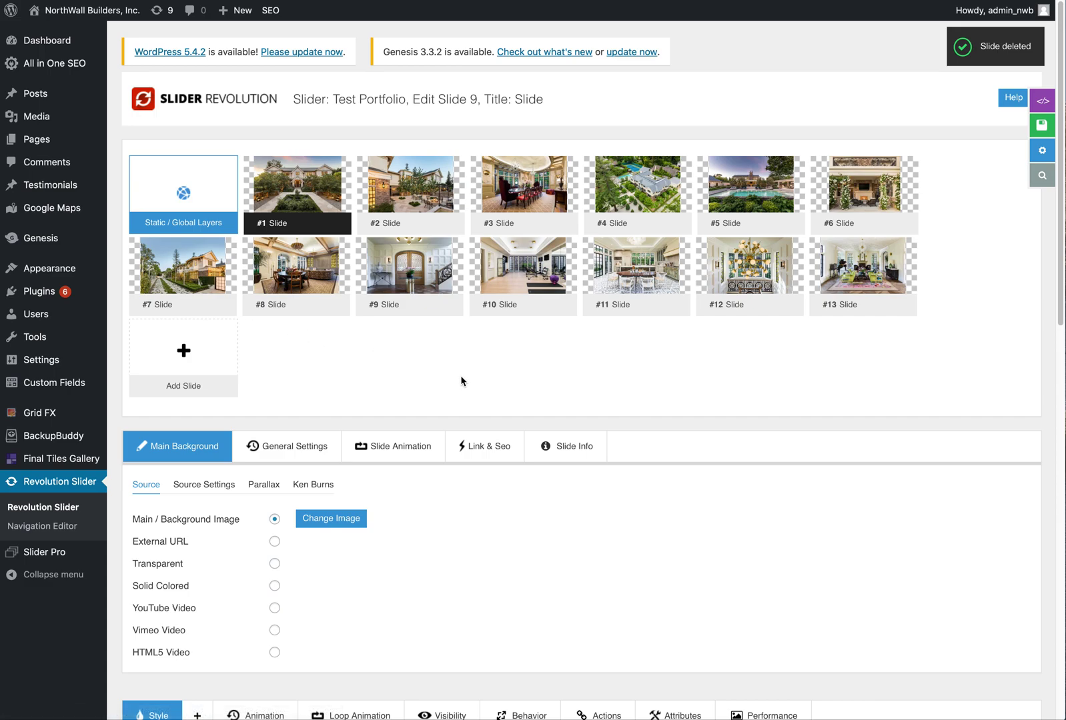
{"action": "mouse_move", "coordinate": [170, 385]}
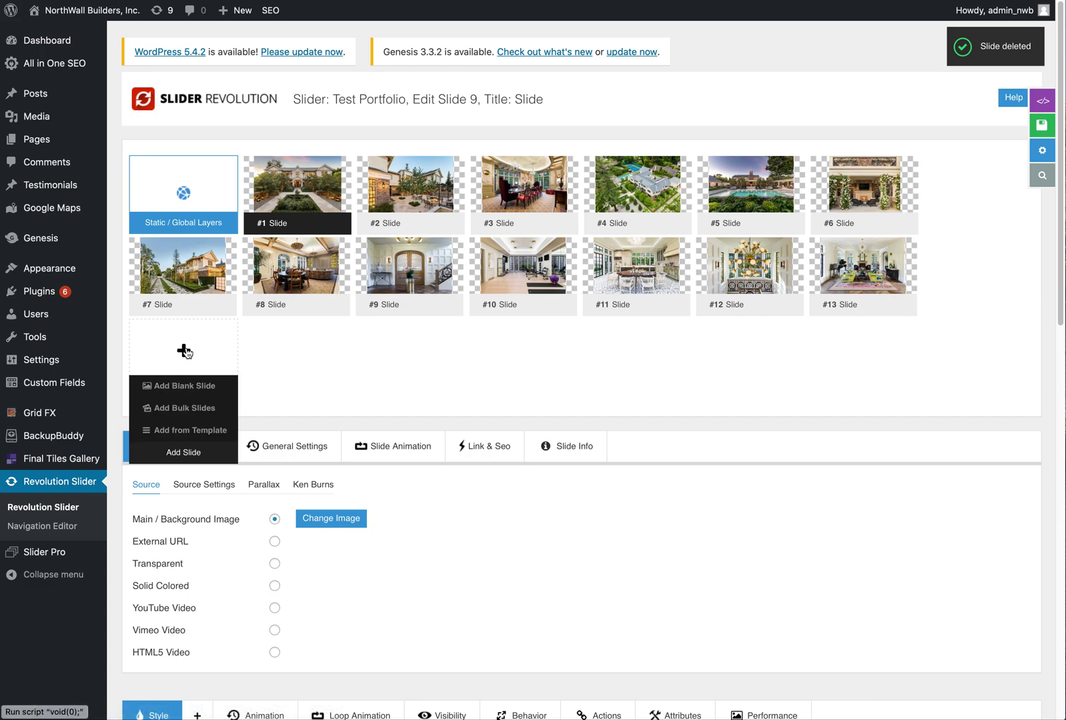
{"action": "left_click", "coordinate": [190, 414]}
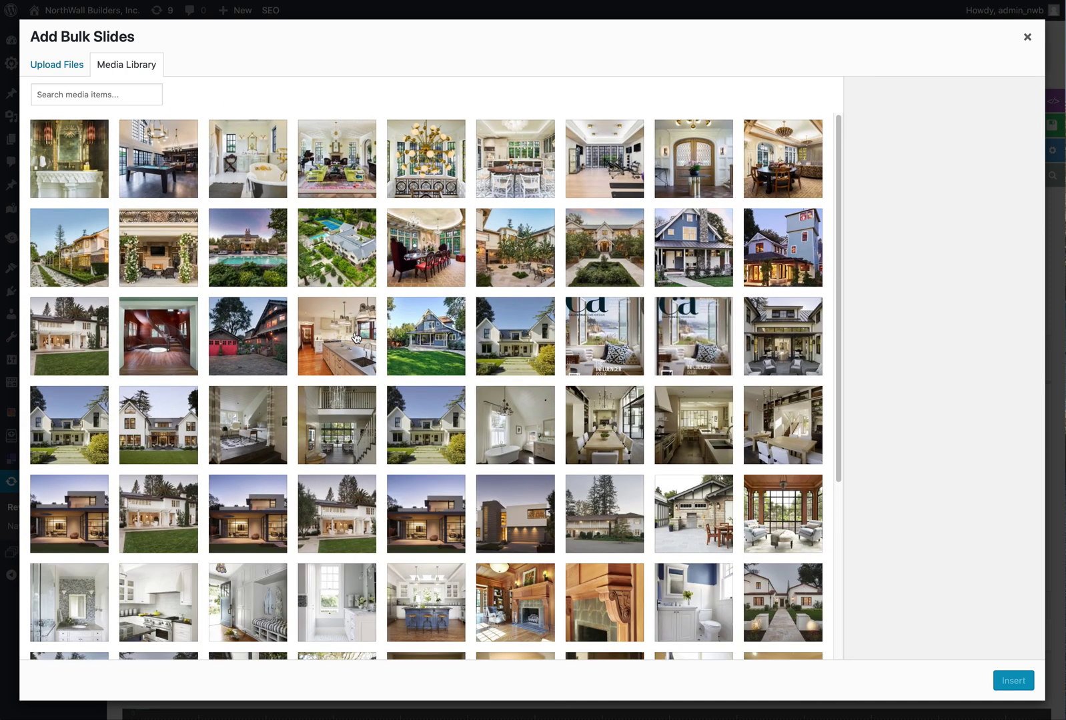
{"action": "scroll", "coordinate": [504, 342], "scroll_direction": "down", "scroll_amount": 5}
{"action": "scroll", "coordinate": [503, 341], "scroll_direction": "down", "scroll_amount": 10}
{"action": "scroll", "coordinate": [503, 341], "scroll_direction": "up", "scroll_amount": 15}
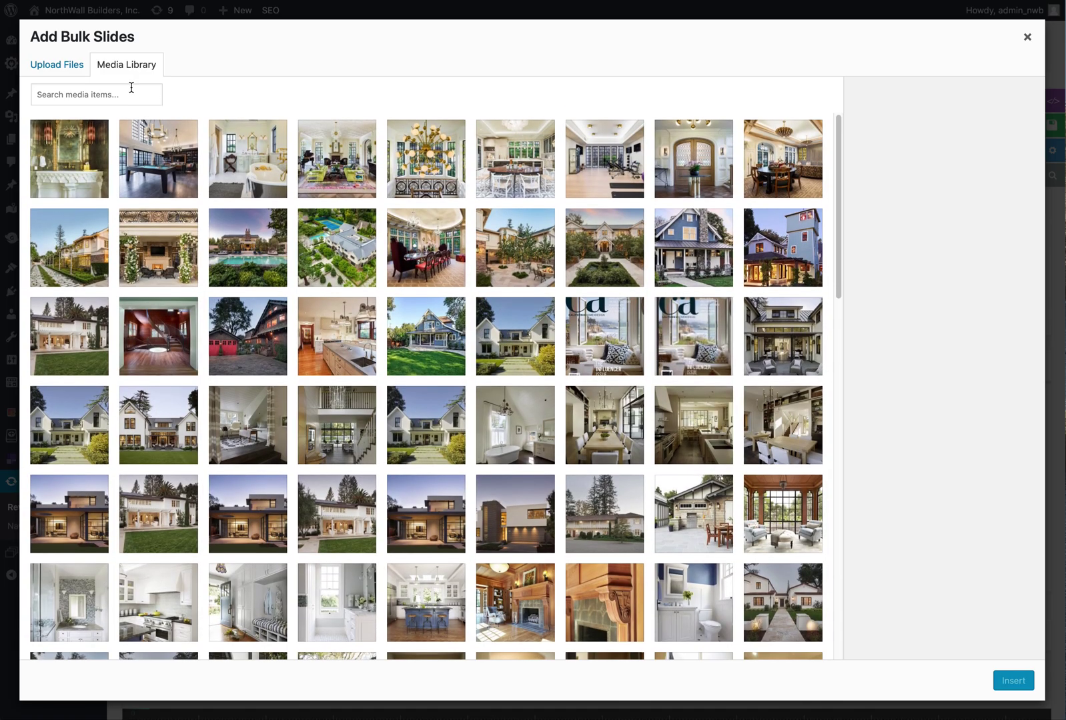
{"action": "left_click", "coordinate": [53, 67]}
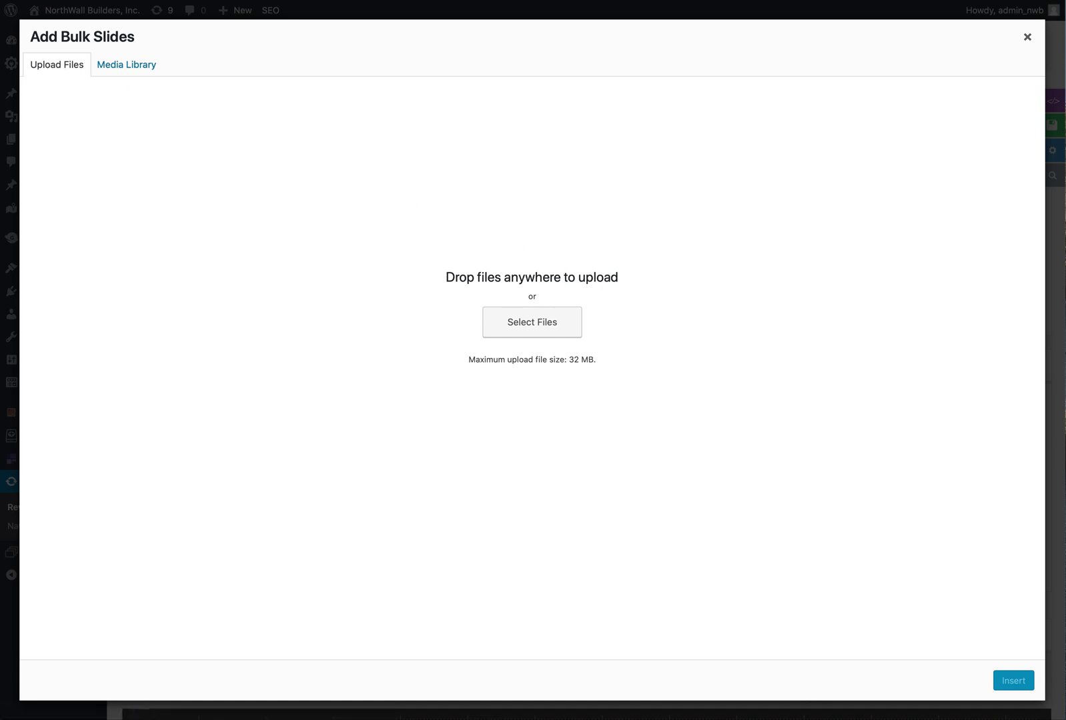
Switch to Finder, upload all the JPG pictures from the NorthWall Website Pictures folder, and insert them as bulk slides
{"action": "key", "text": "super+Tab"}
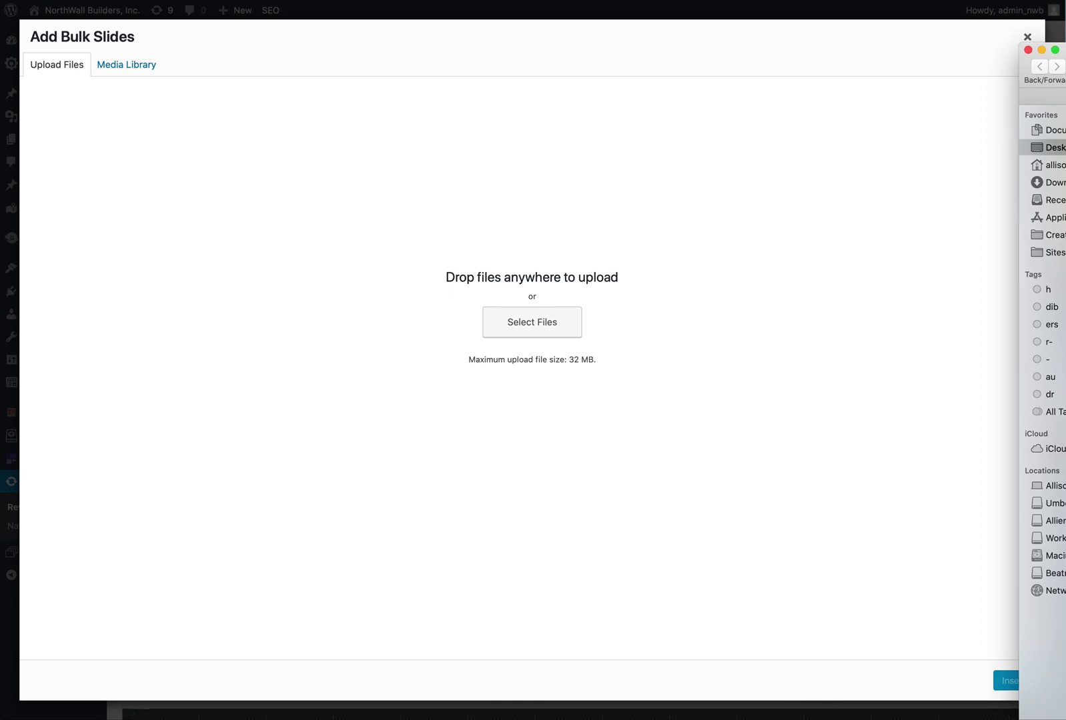
{"action": "left_click_drag", "start_coordinate": [1057, 49], "coordinate": [727, 193]}
{"action": "left_click_drag", "start_coordinate": [952, 462], "coordinate": [959, 234]}
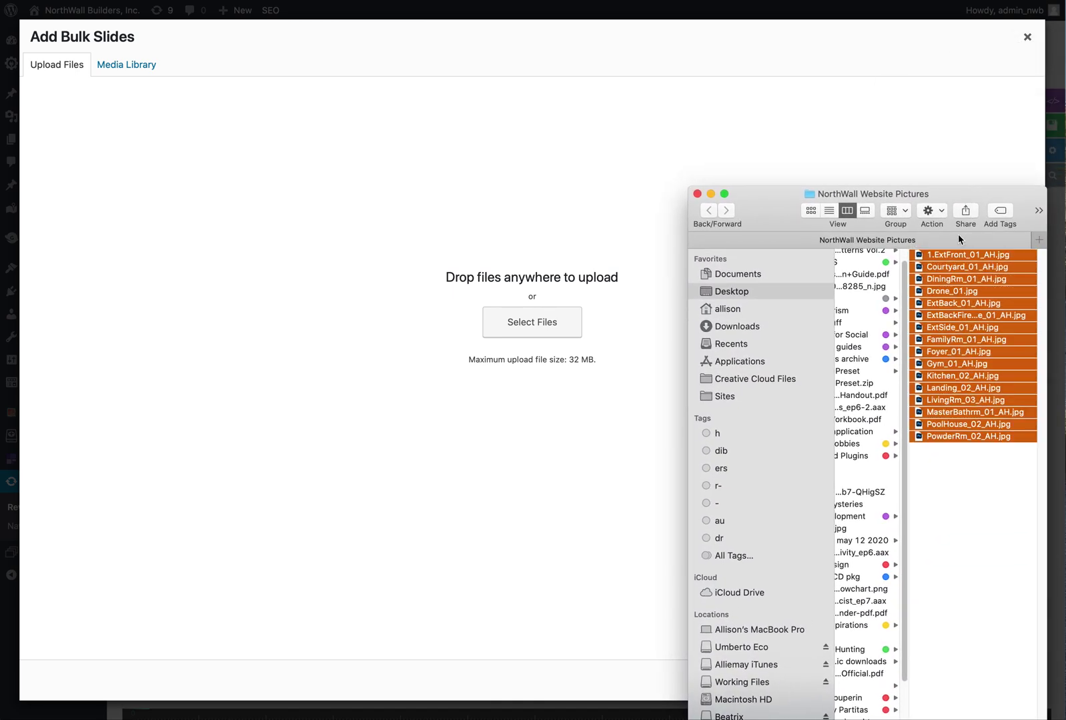
{"action": "left_click_drag", "start_coordinate": [854, 313], "coordinate": [661, 202]}
{"action": "key", "text": "super+h"}
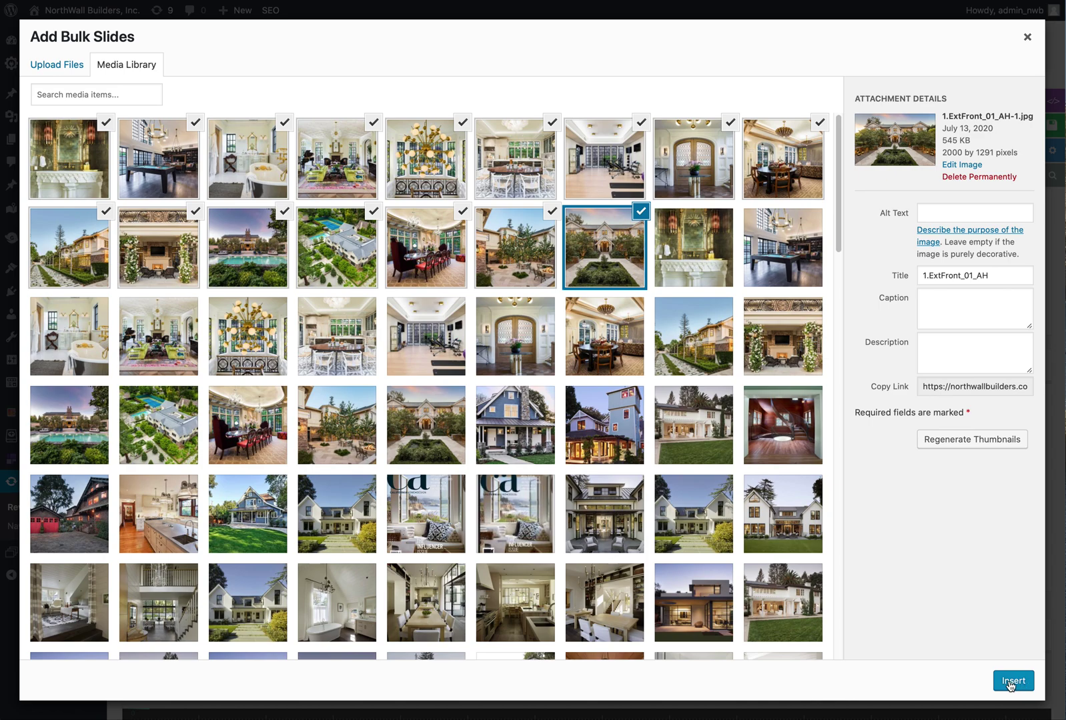
{"action": "left_click", "coordinate": [1012, 682]}
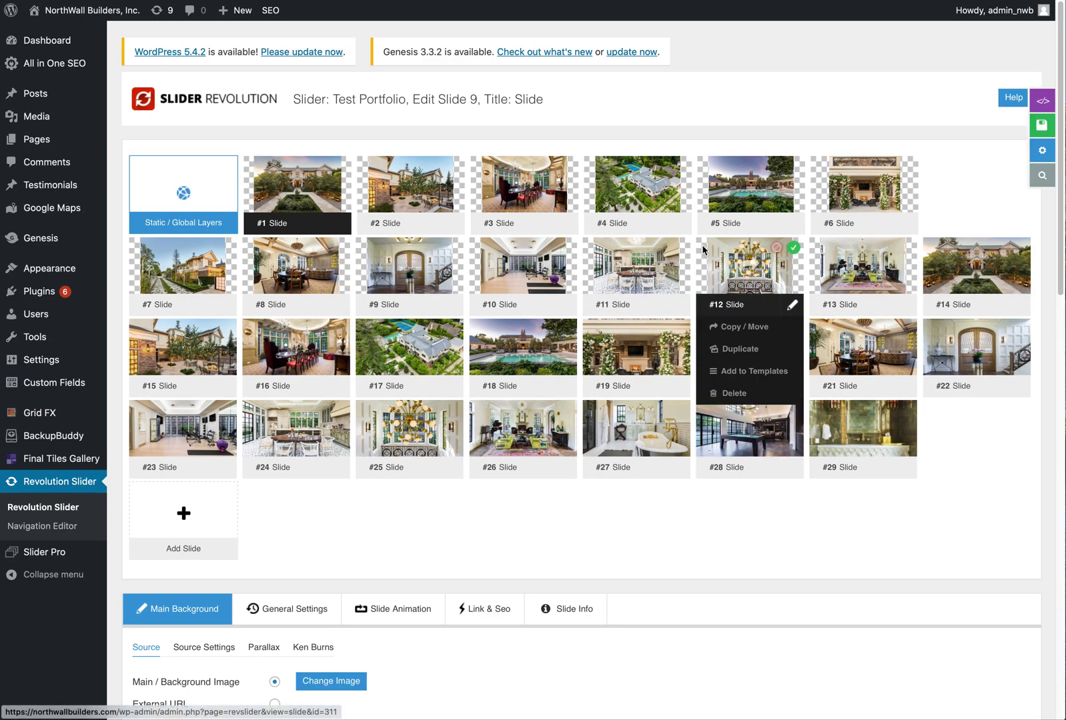
Delete slide #29, the last of the newly inserted slides
{"action": "mouse_move", "coordinate": [897, 446]}
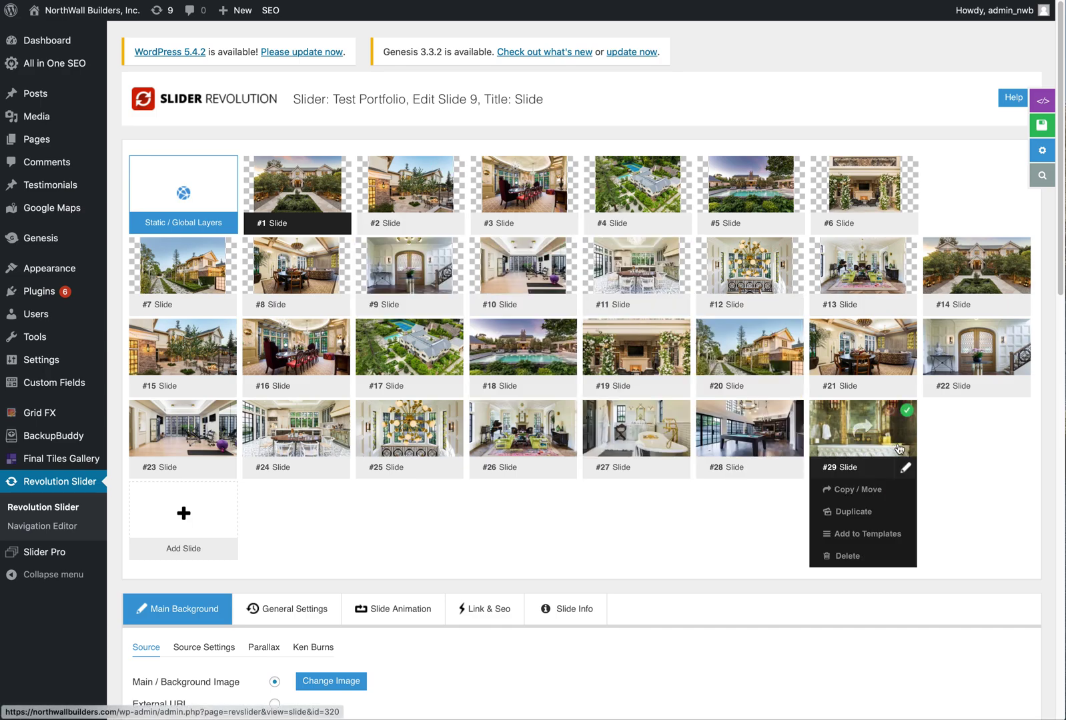
{"action": "left_click", "coordinate": [847, 557]}
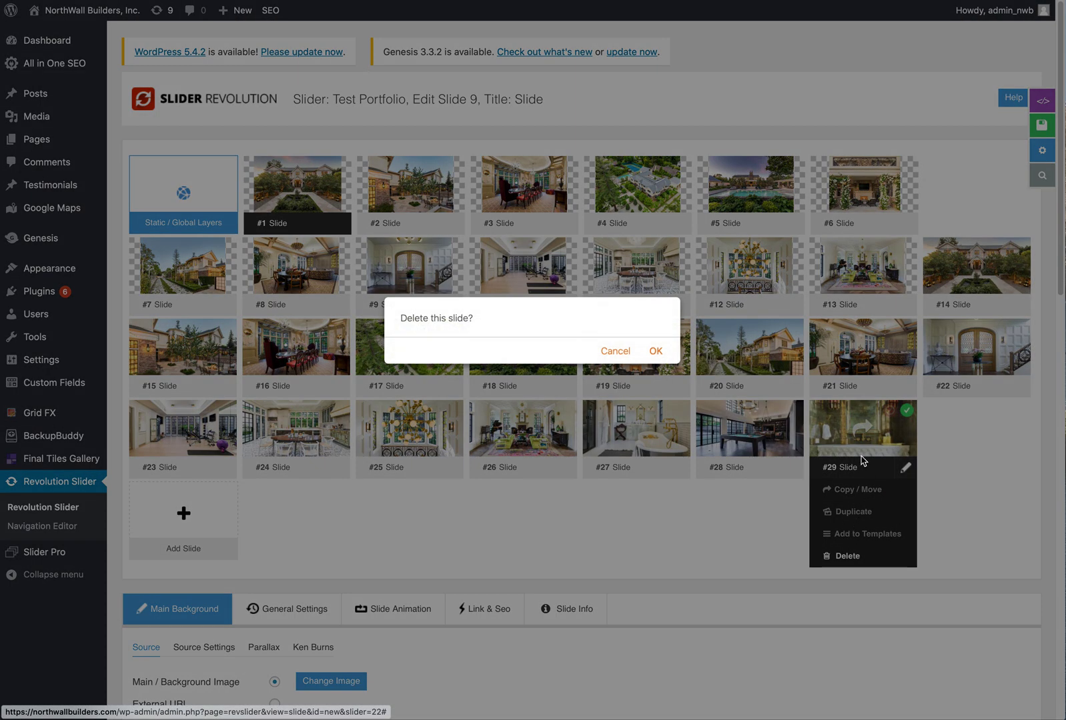
{"action": "left_click", "coordinate": [654, 350]}
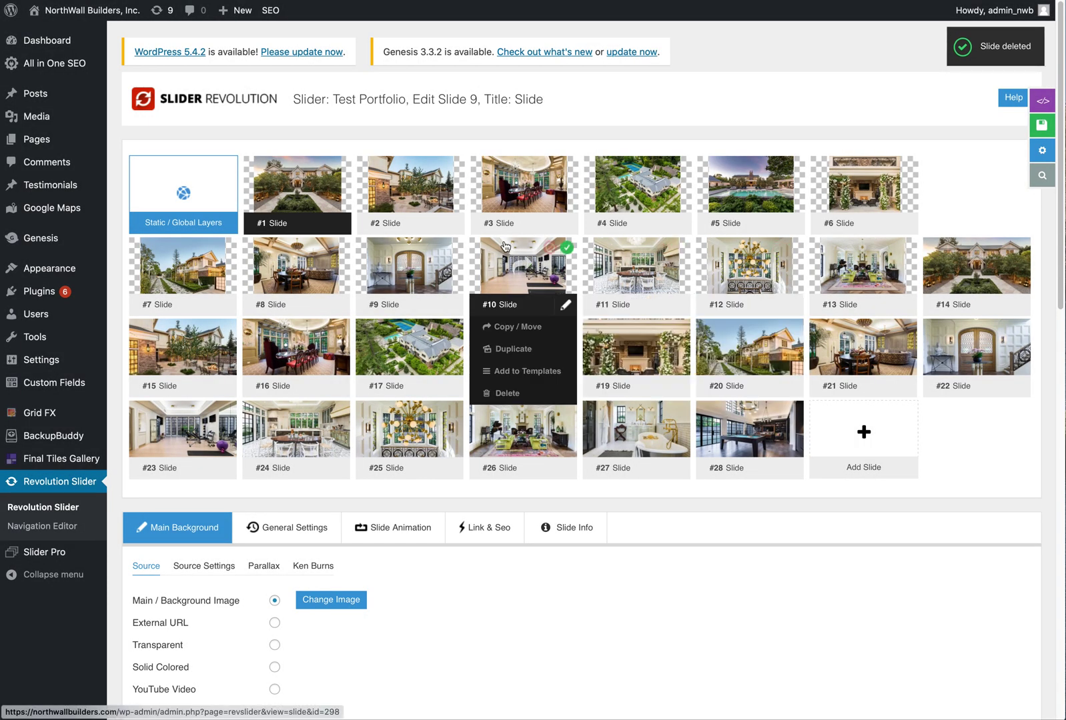
{"action": "mouse_move", "coordinate": [301, 209]}
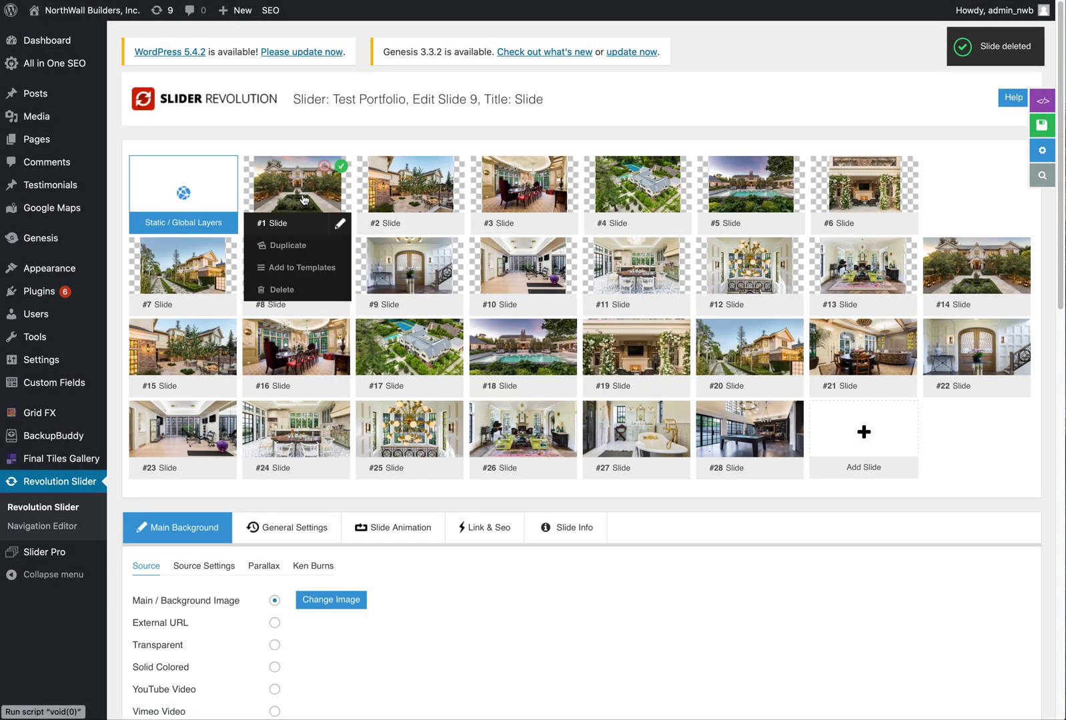
{"action": "mouse_move", "coordinate": [763, 436]}
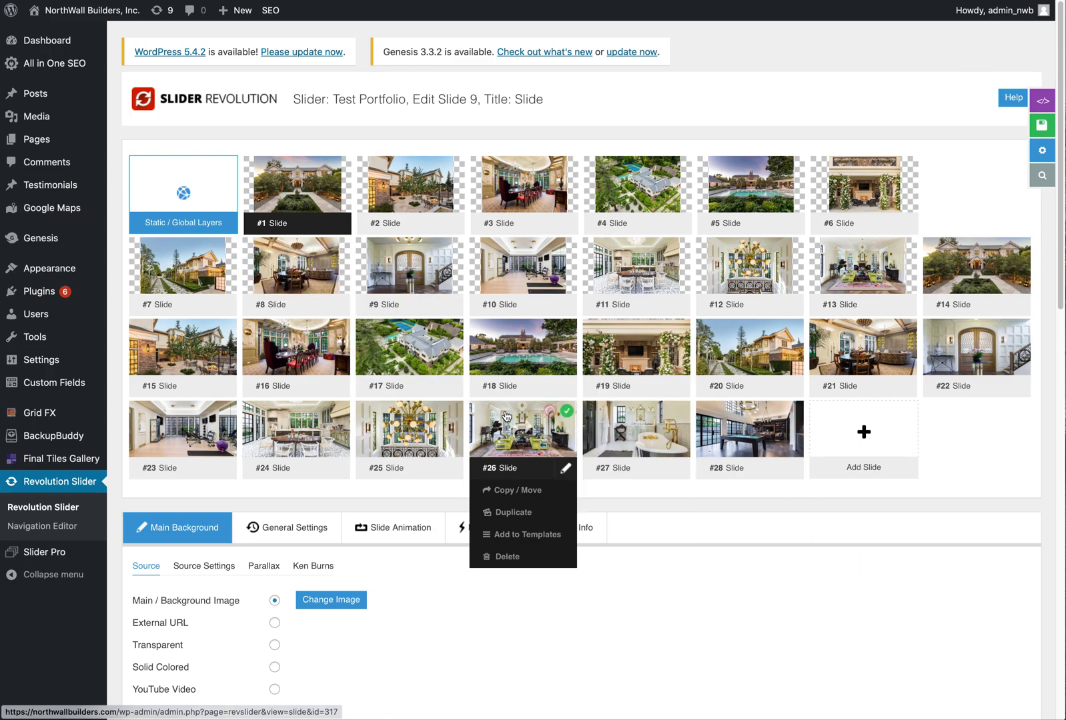
{"action": "mouse_move", "coordinate": [802, 283]}
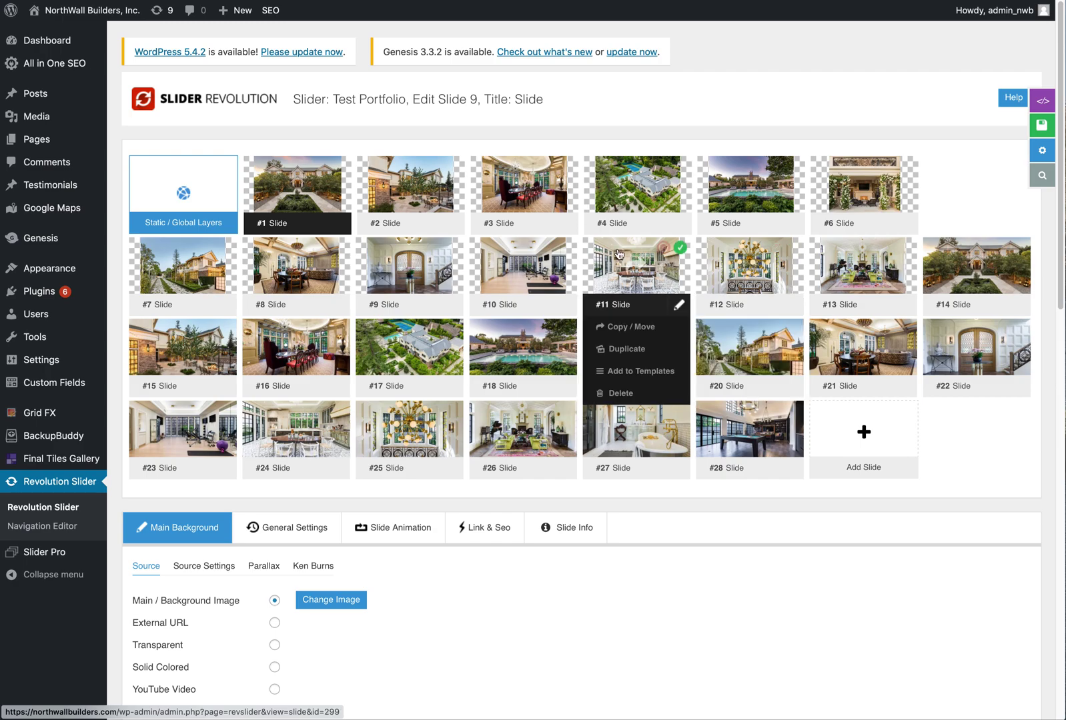
{"action": "mouse_move", "coordinate": [510, 235]}
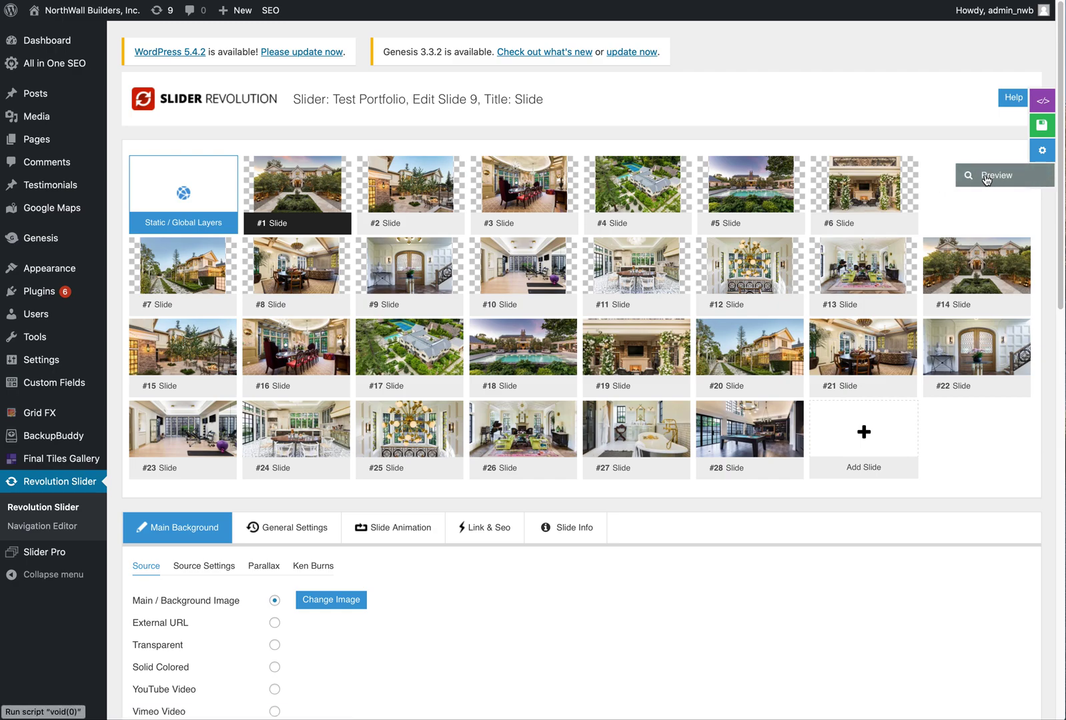
Preview slide #1 on its own, try advancing to the next image, and close the preview
{"action": "left_click", "coordinate": [988, 178]}
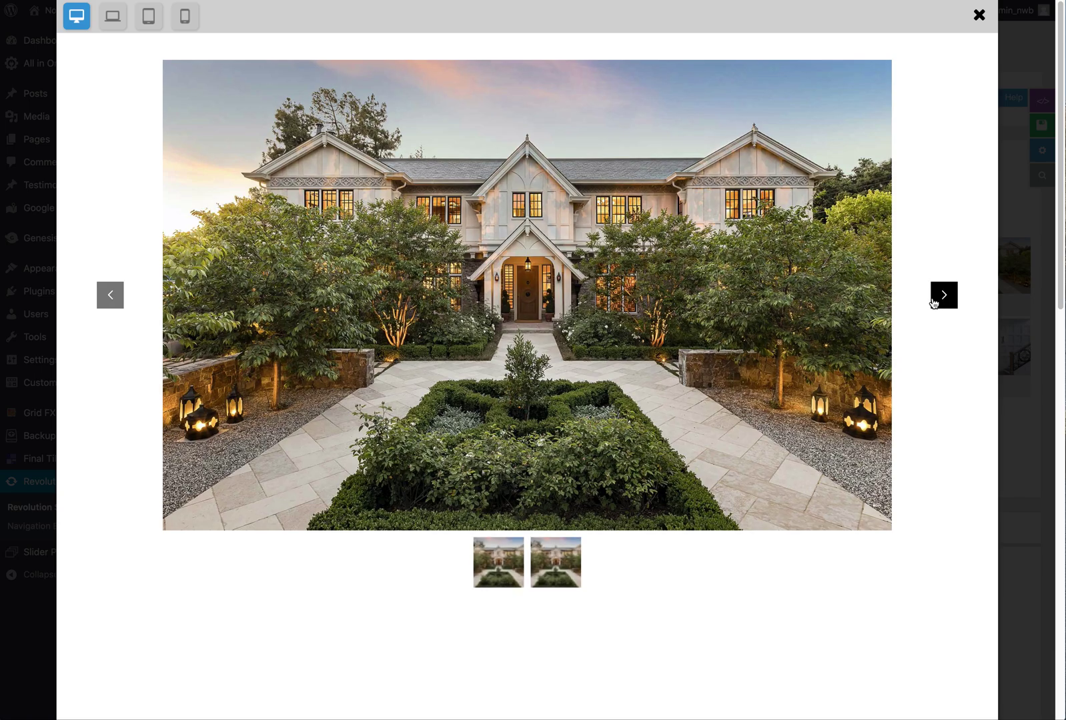
{"action": "left_click", "coordinate": [940, 297]}
{"action": "left_click", "coordinate": [945, 297]}
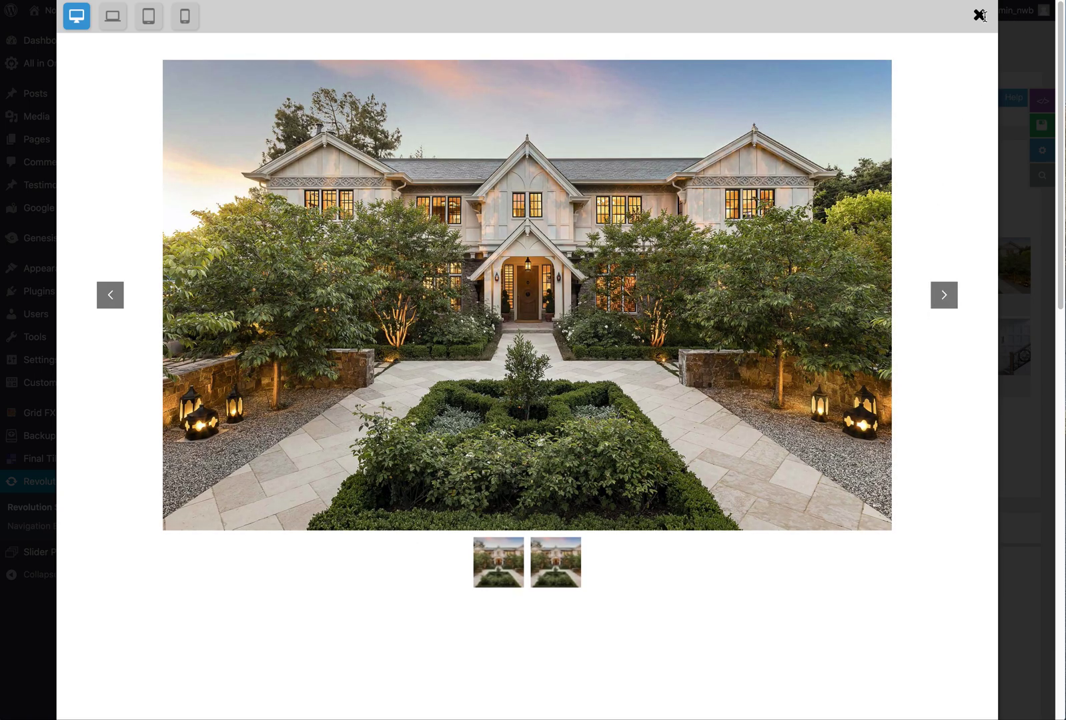
{"action": "left_click", "coordinate": [979, 14]}
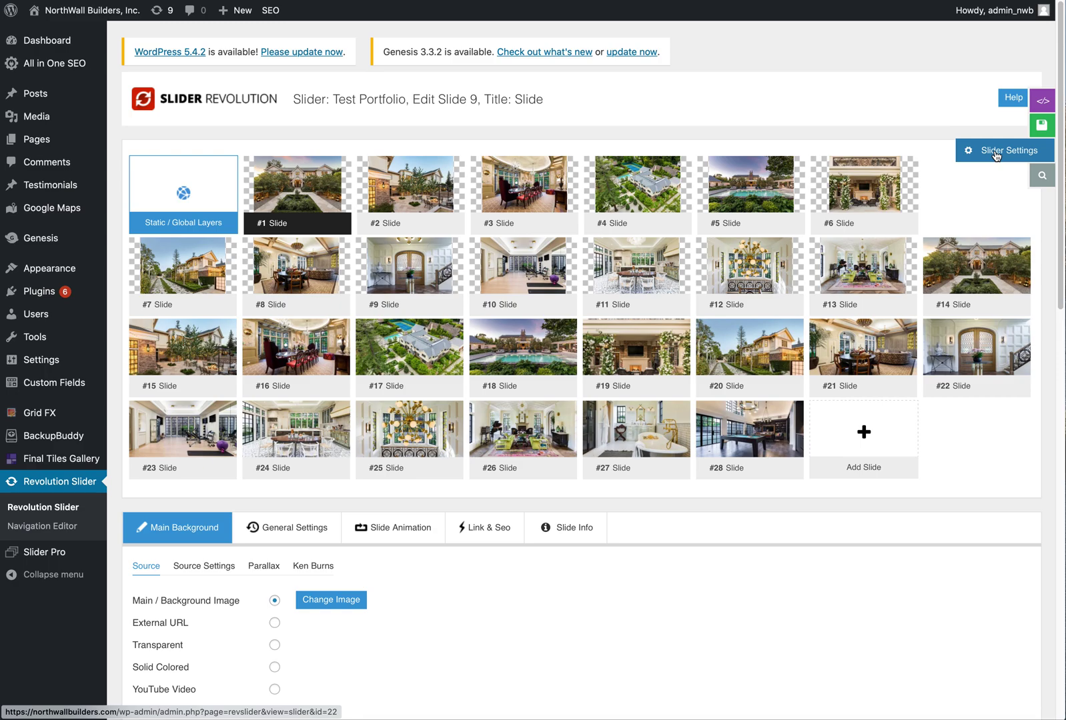
Go to the slider's settings, preview the whole slider, page through its slides to compare how the images are sized, and close the preview
{"action": "left_click", "coordinate": [995, 152]}
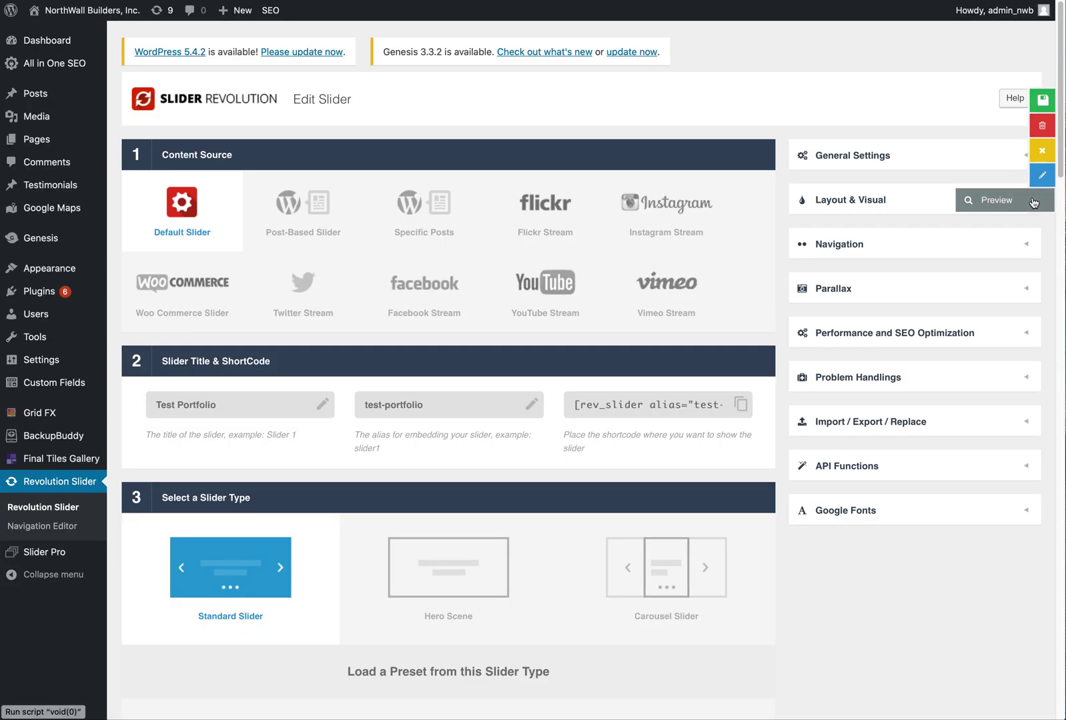
{"action": "left_click", "coordinate": [1034, 201]}
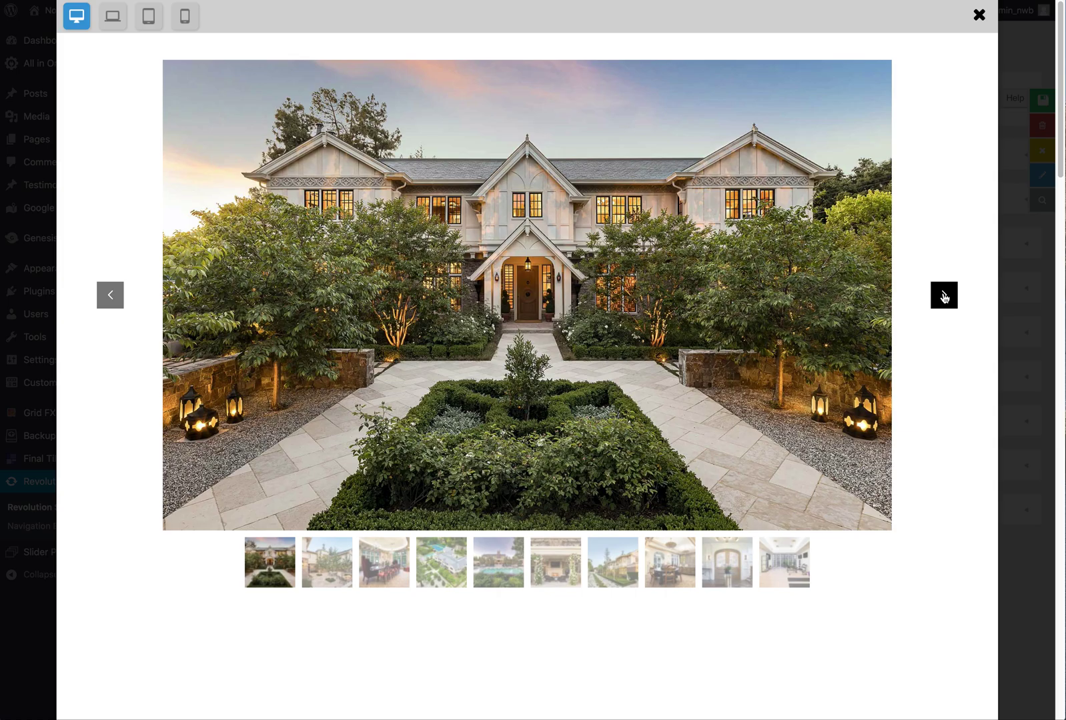
{"action": "left_click", "coordinate": [943, 297]}
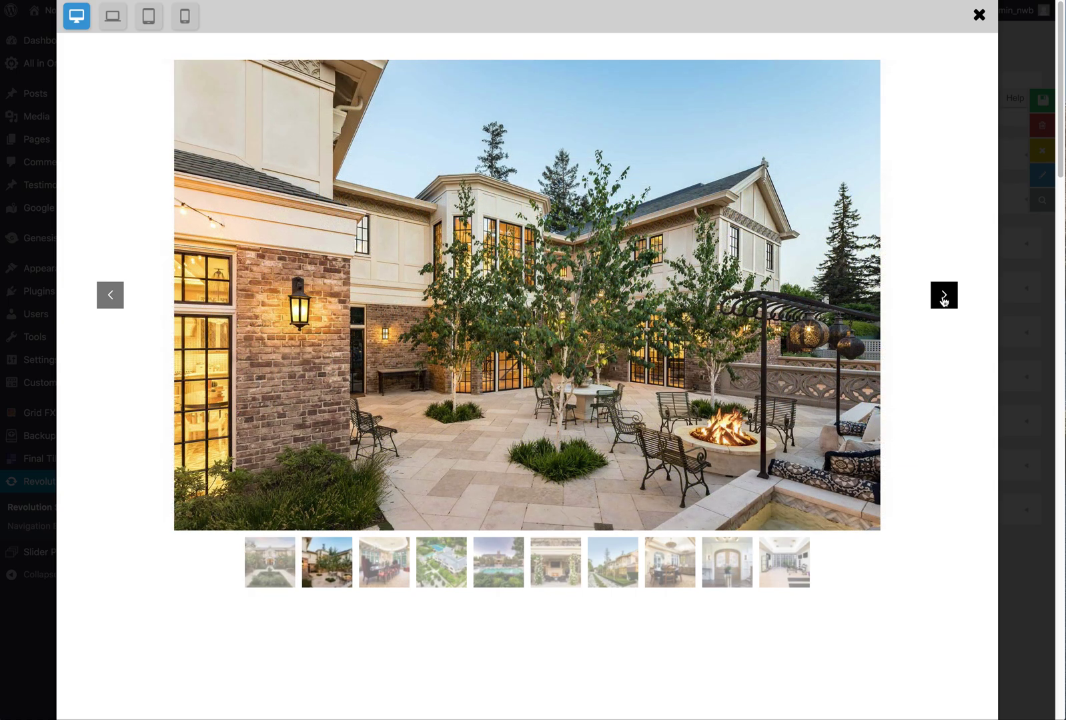
{"action": "left_click", "coordinate": [944, 300]}
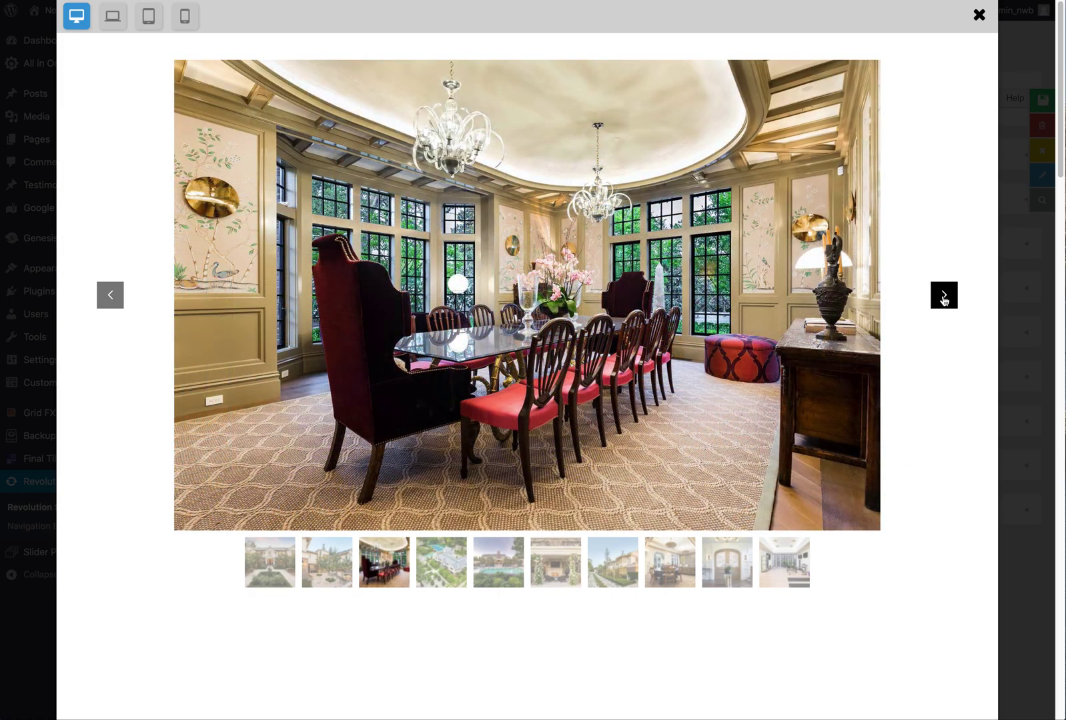
{"action": "left_click", "coordinate": [944, 296]}
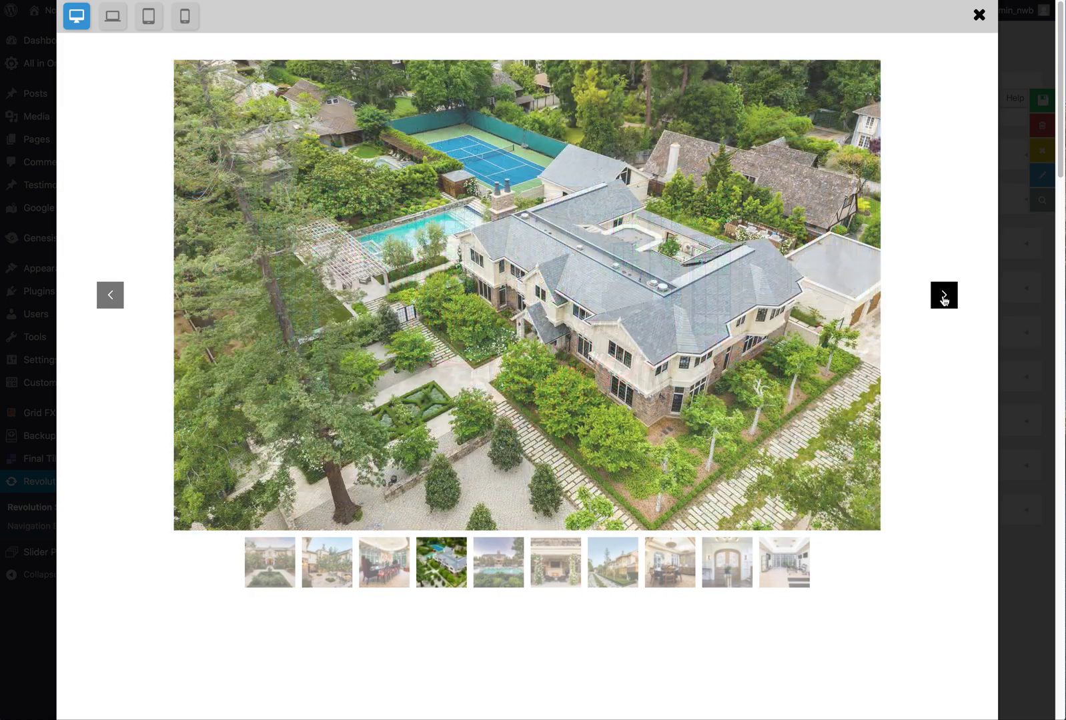
{"action": "left_click", "coordinate": [943, 297]}
{"action": "left_click", "coordinate": [944, 296]}
{"action": "left_click", "coordinate": [943, 297]}
{"action": "left_click", "coordinate": [944, 297]}
{"action": "left_click", "coordinate": [944, 297]}
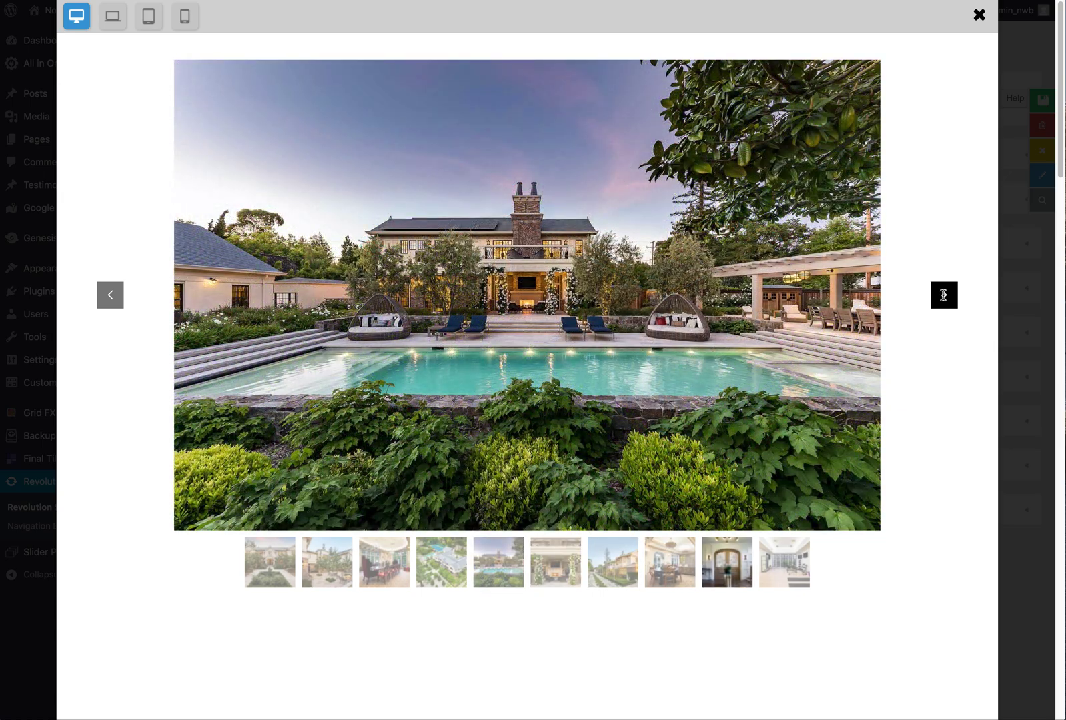
{"action": "left_click", "coordinate": [944, 297]}
{"action": "left_click", "coordinate": [944, 297]}
{"action": "left_click", "coordinate": [944, 296]}
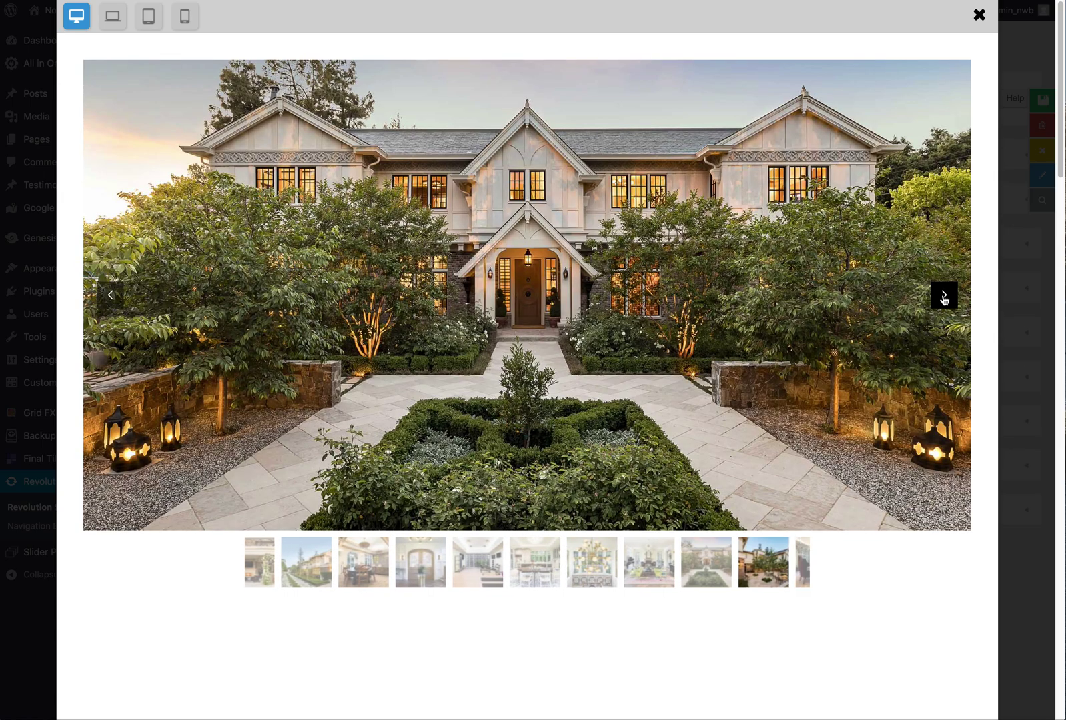
{"action": "left_click", "coordinate": [943, 297]}
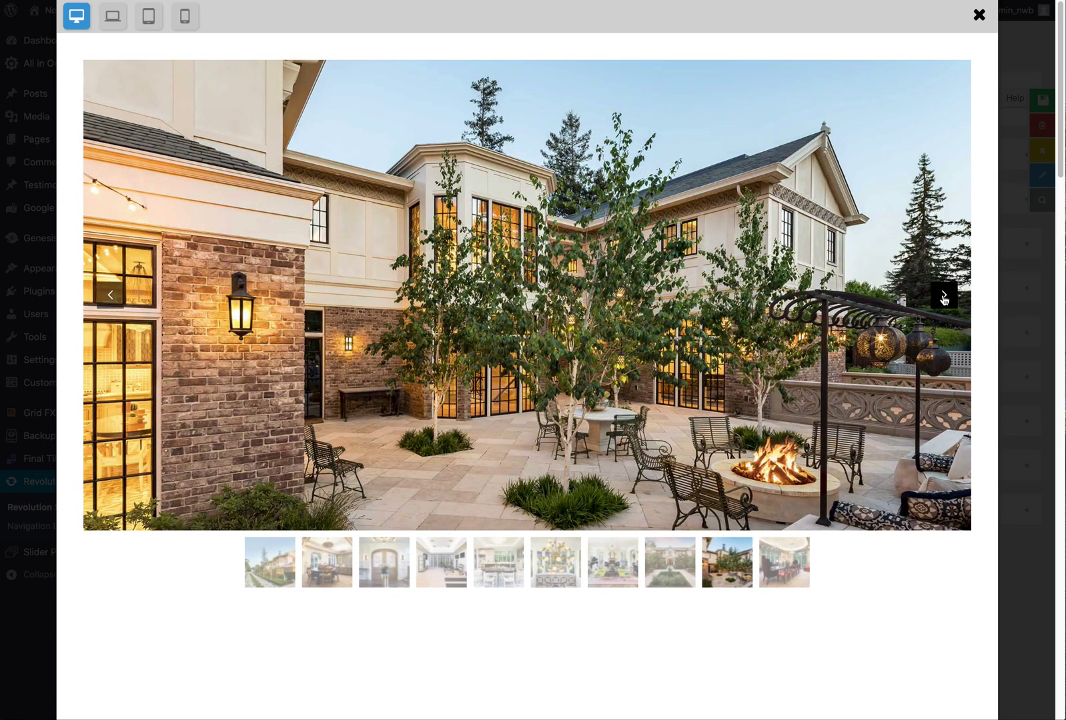
{"action": "left_click", "coordinate": [944, 297]}
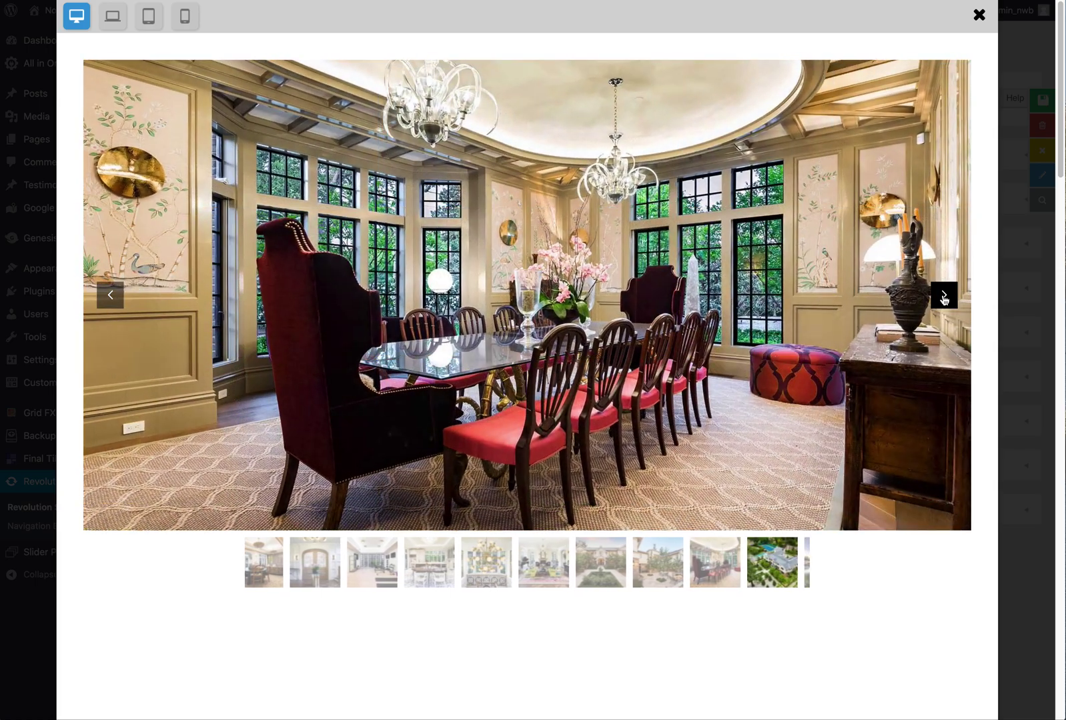
{"action": "left_click", "coordinate": [944, 297]}
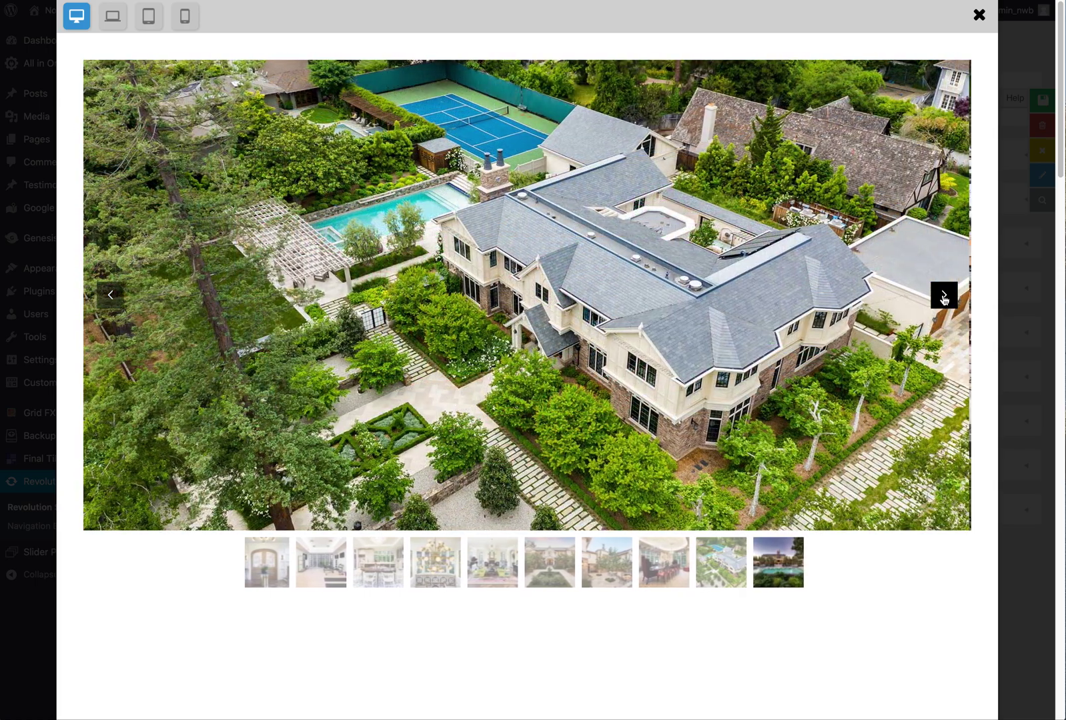
{"action": "left_click", "coordinate": [943, 297]}
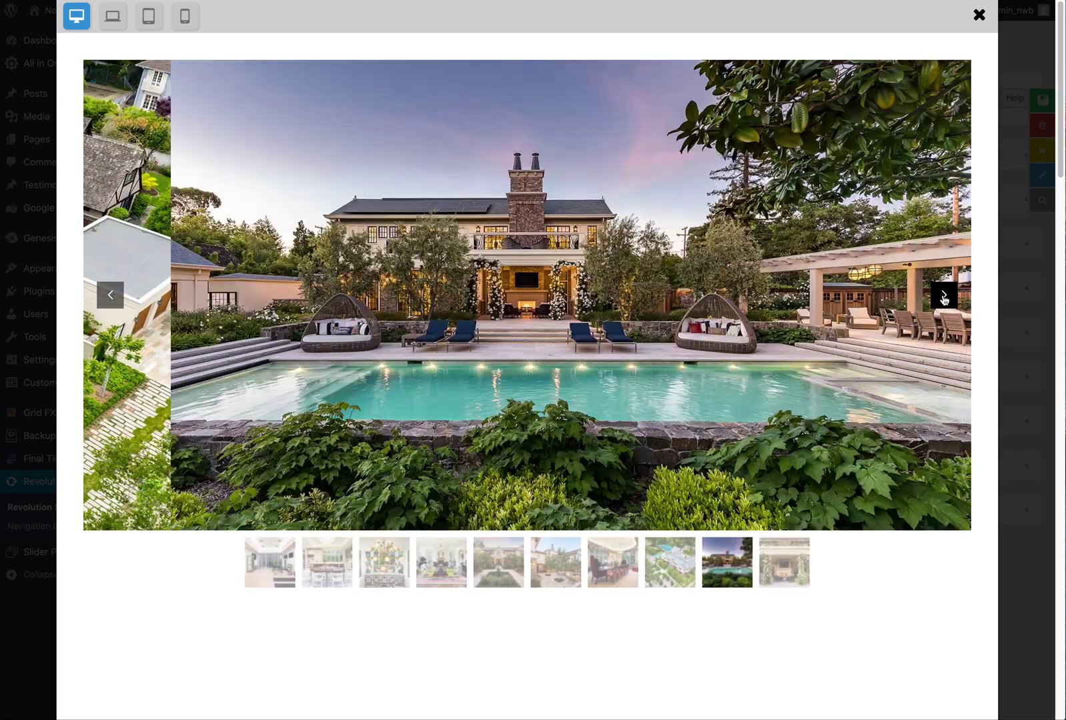
{"action": "left_click", "coordinate": [943, 297]}
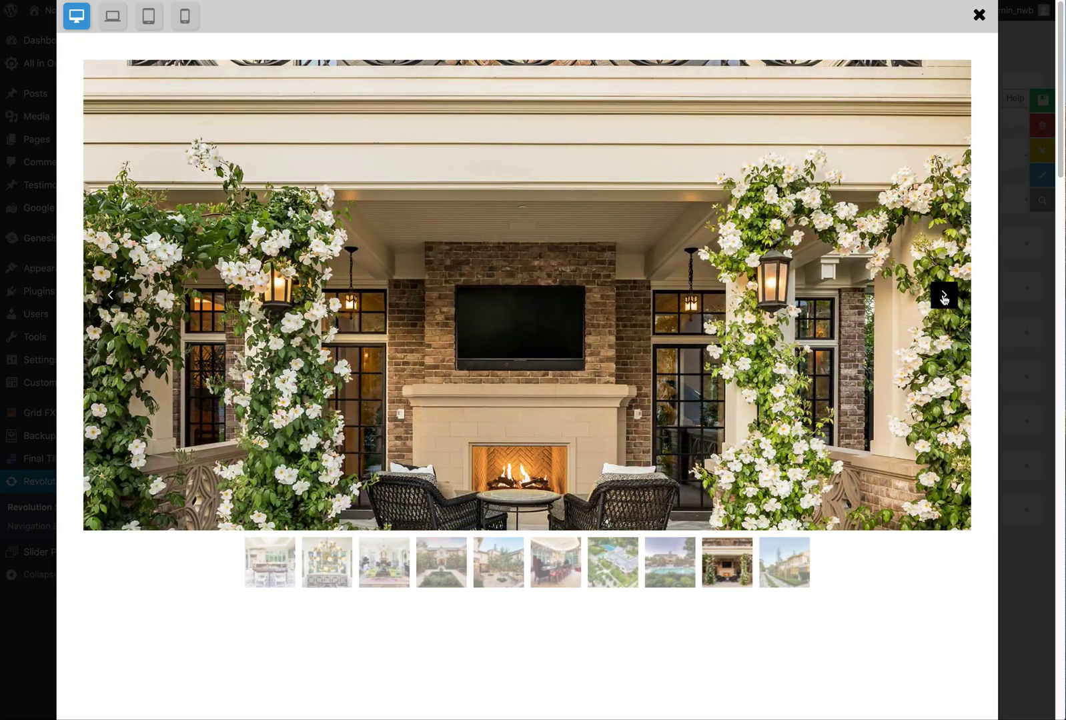
{"action": "left_click", "coordinate": [944, 297]}
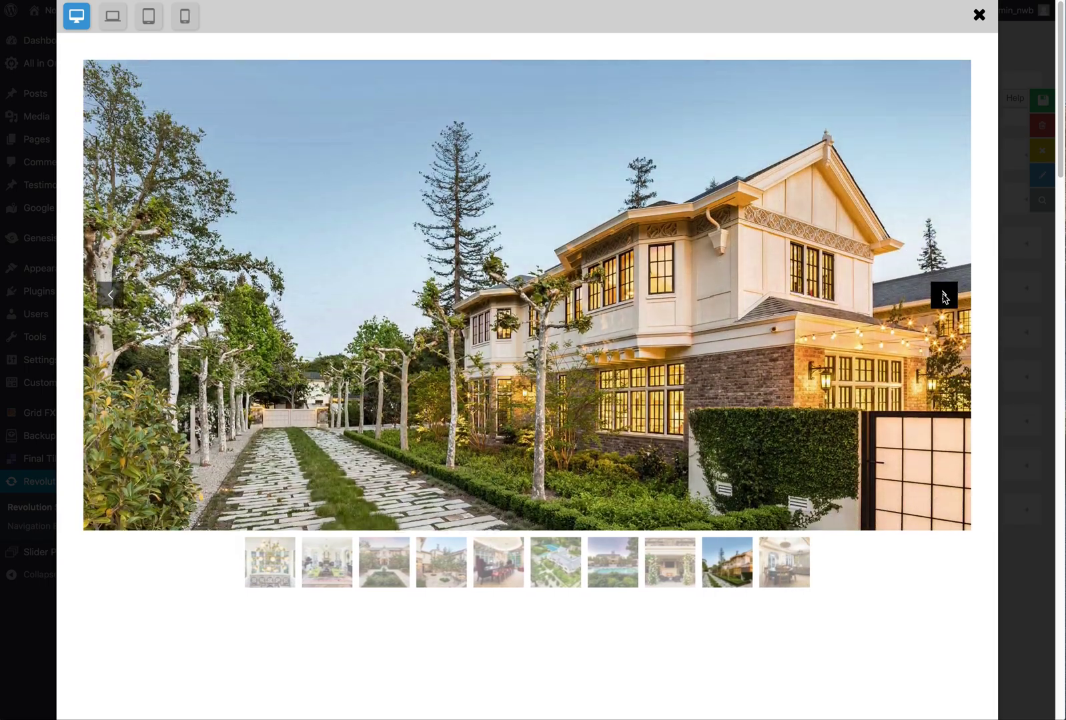
{"action": "left_click", "coordinate": [943, 297]}
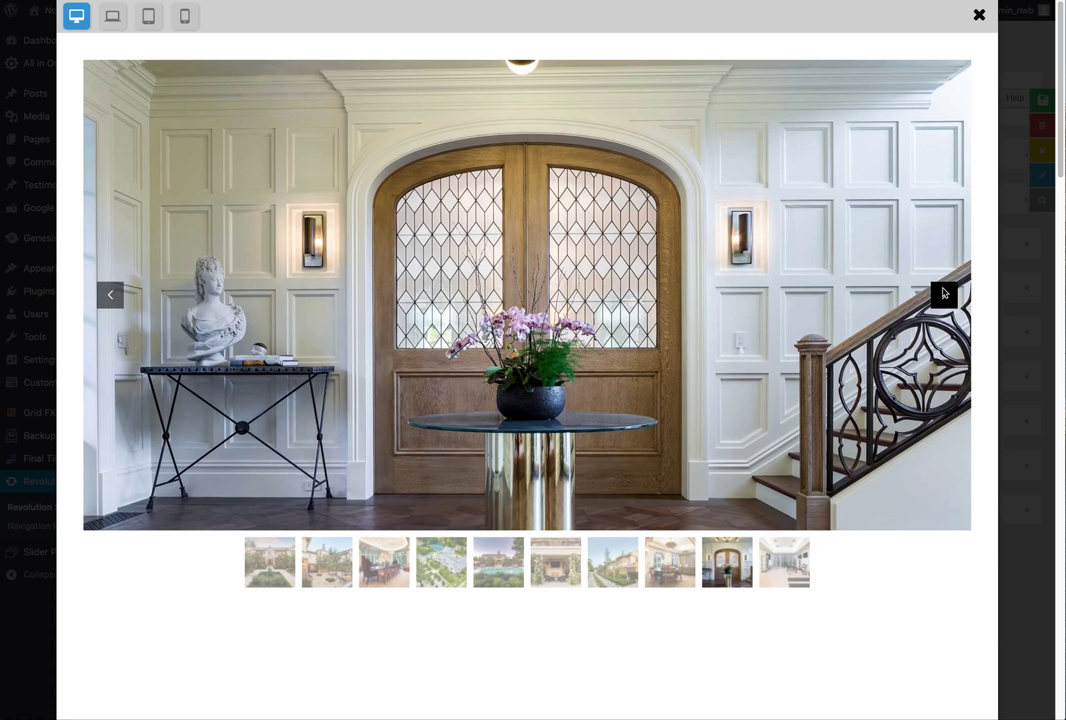
{"action": "left_click", "coordinate": [978, 15]}
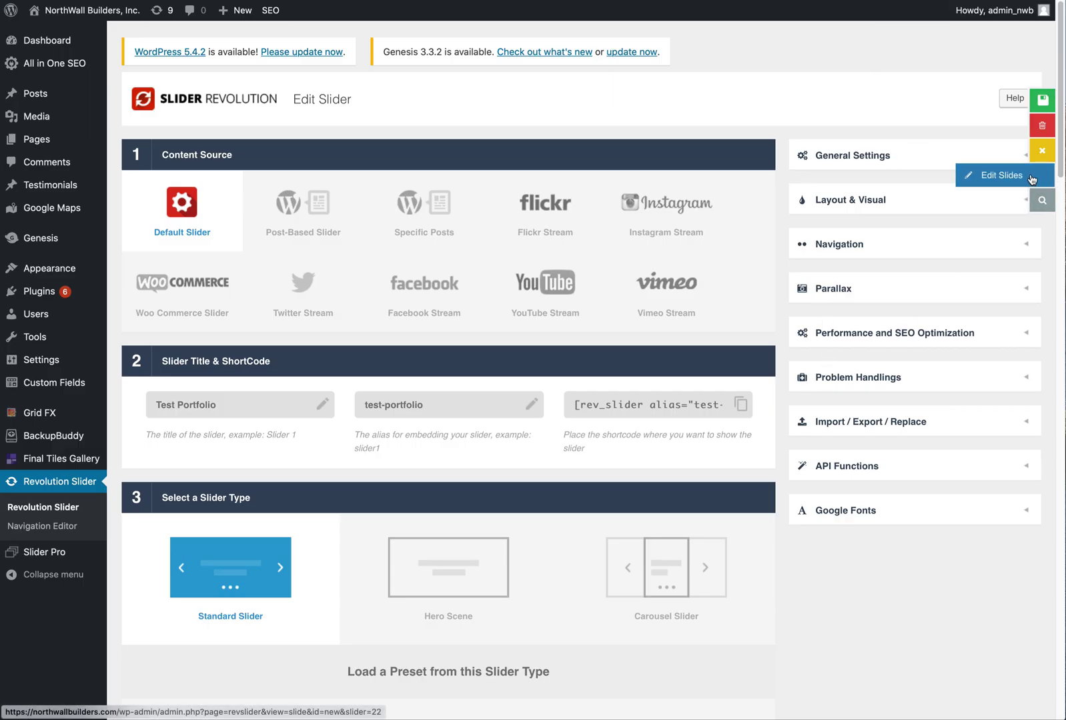
Return to slide editing, open slide #28 with the pool table image, and save it
{"action": "left_click", "coordinate": [1002, 184]}
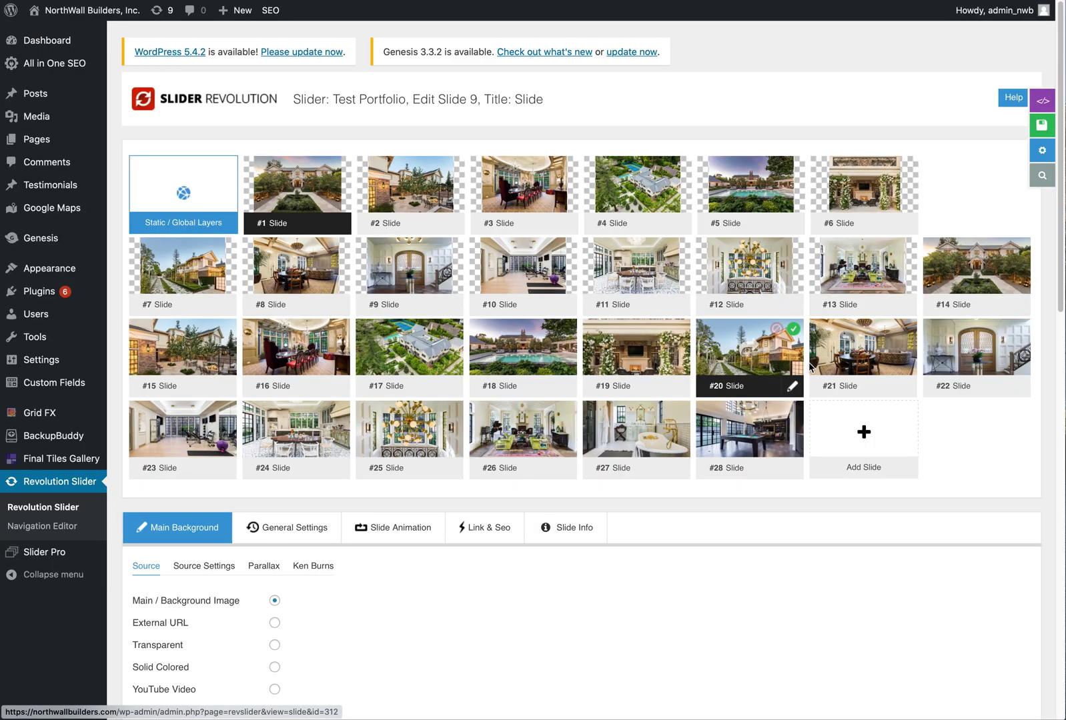
{"action": "mouse_move", "coordinate": [745, 430]}
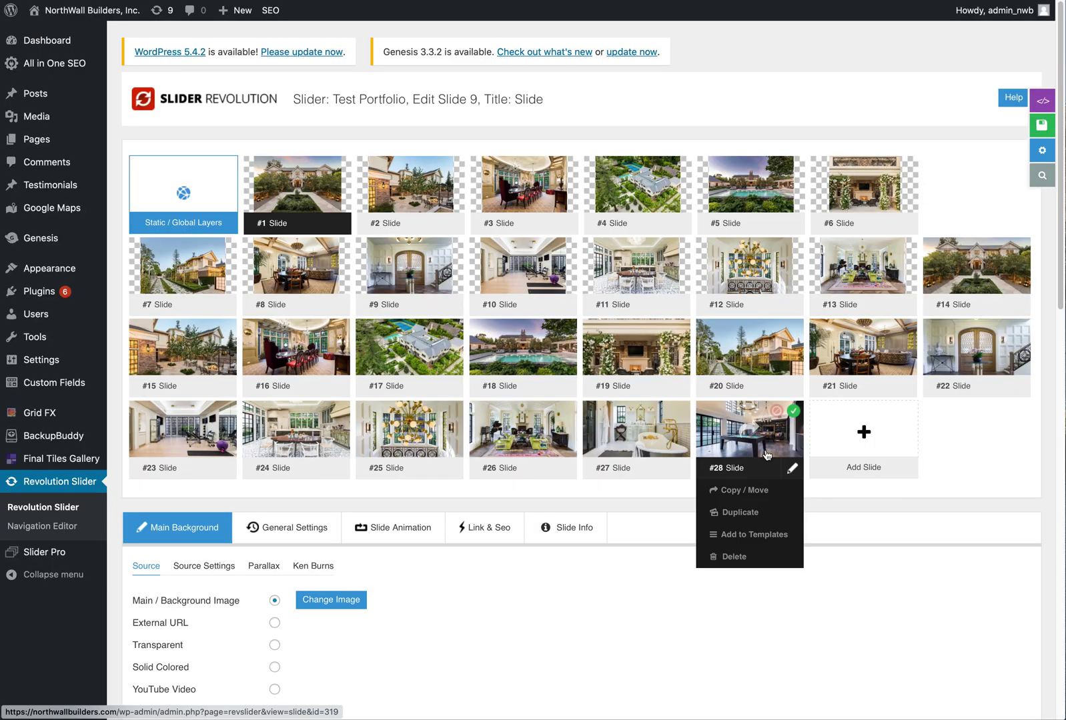
{"action": "left_click", "coordinate": [735, 470]}
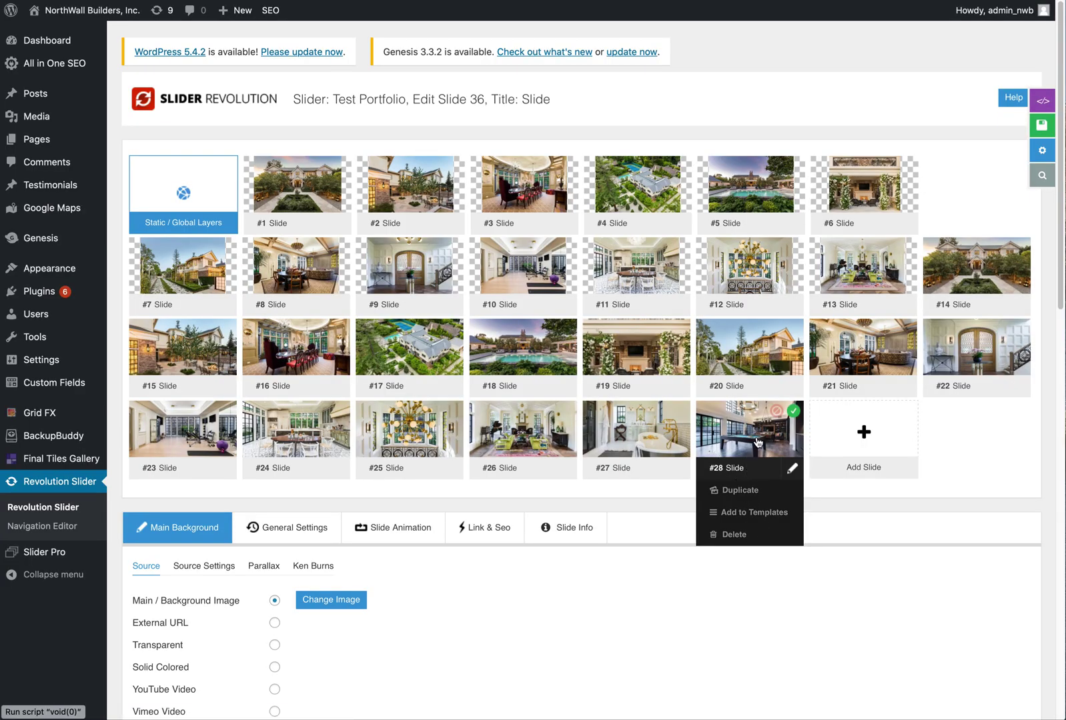
{"action": "scroll", "coordinate": [740, 583], "scroll_direction": "down", "scroll_amount": 9}
{"action": "scroll", "coordinate": [740, 583], "scroll_direction": "up", "scroll_amount": 6}
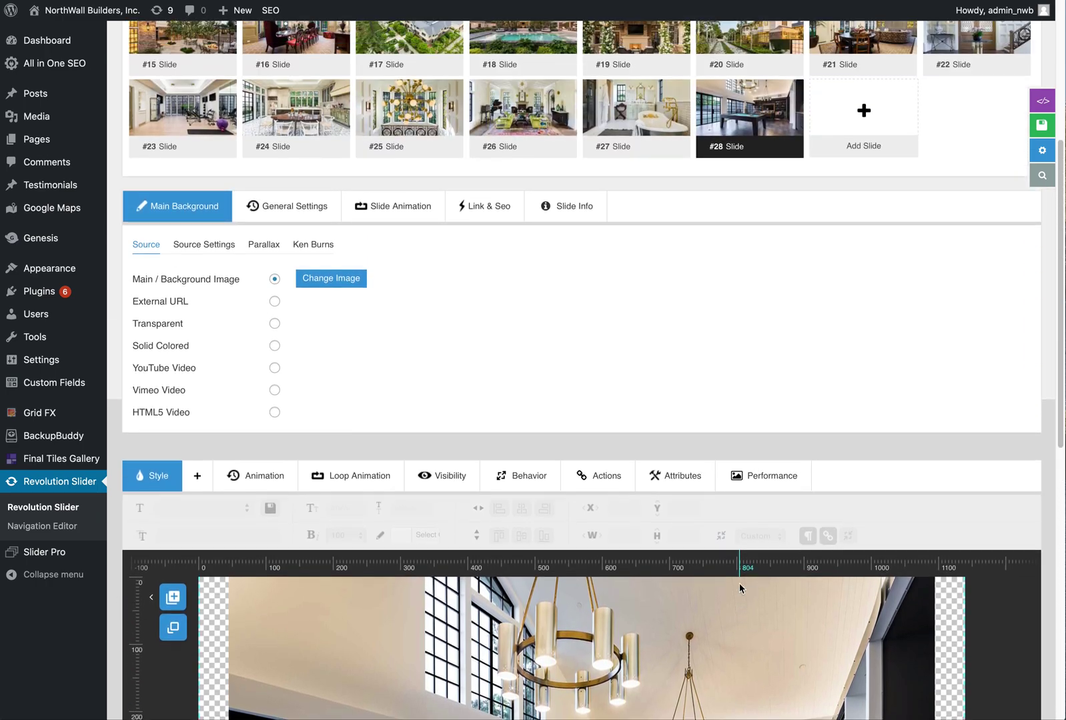
{"action": "scroll", "coordinate": [765, 352], "scroll_direction": "up", "scroll_amount": 1}
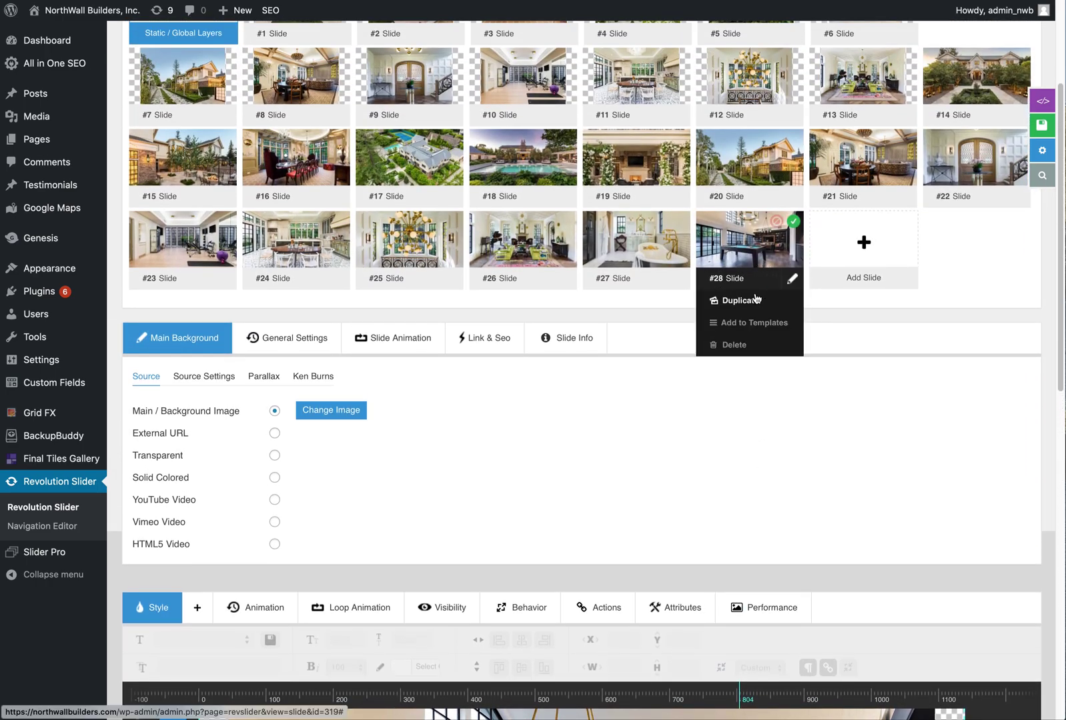
{"action": "scroll", "coordinate": [805, 472], "scroll_direction": "down", "scroll_amount": 5}
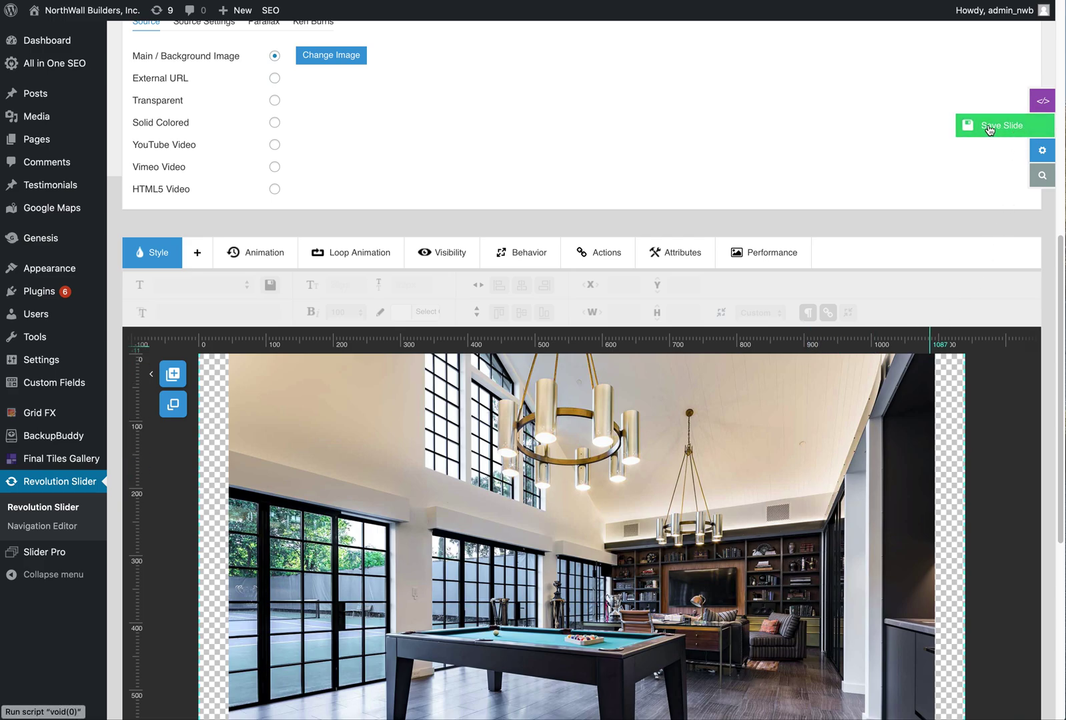
{"action": "left_click", "coordinate": [990, 128]}
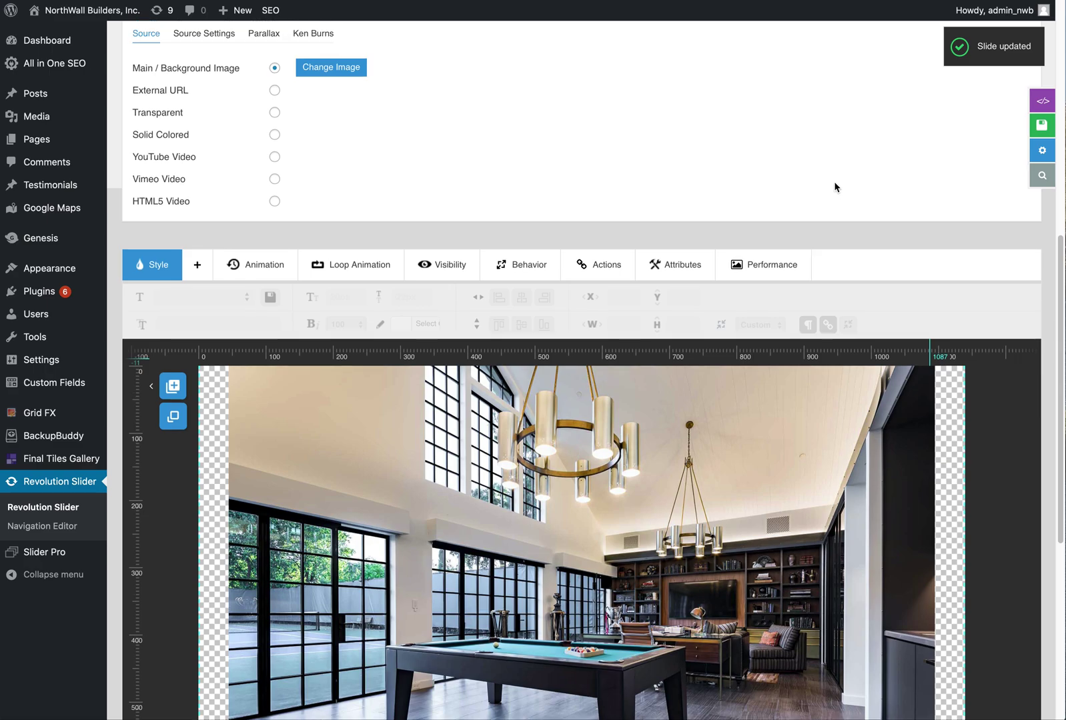
Open slide #27 with the bathtub image and save it
{"action": "scroll", "coordinate": [834, 188], "scroll_direction": "up", "scroll_amount": 7}
{"action": "mouse_move", "coordinate": [644, 377]}
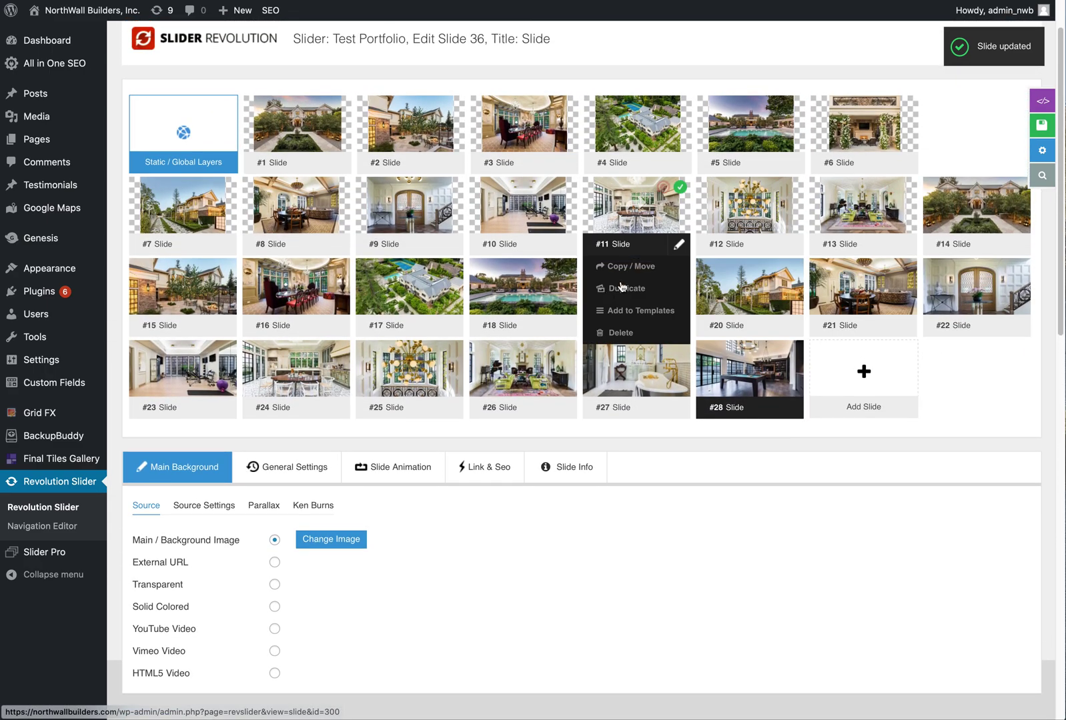
{"action": "left_click", "coordinate": [644, 377]}
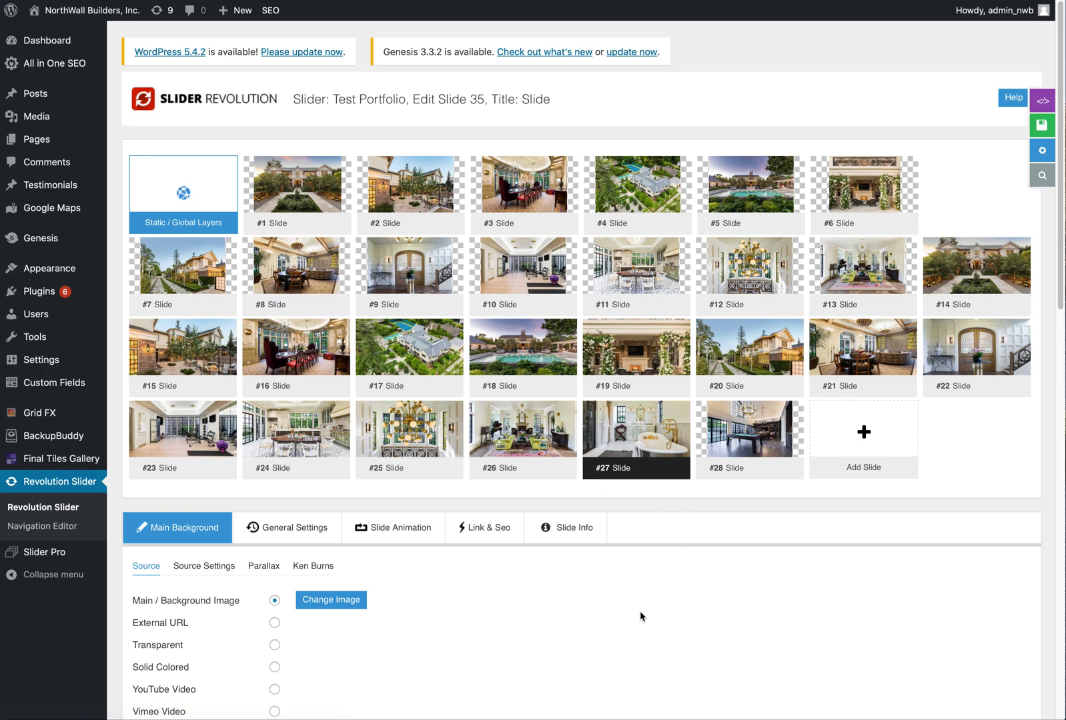
{"action": "scroll", "coordinate": [637, 617], "scroll_direction": "down", "scroll_amount": 3}
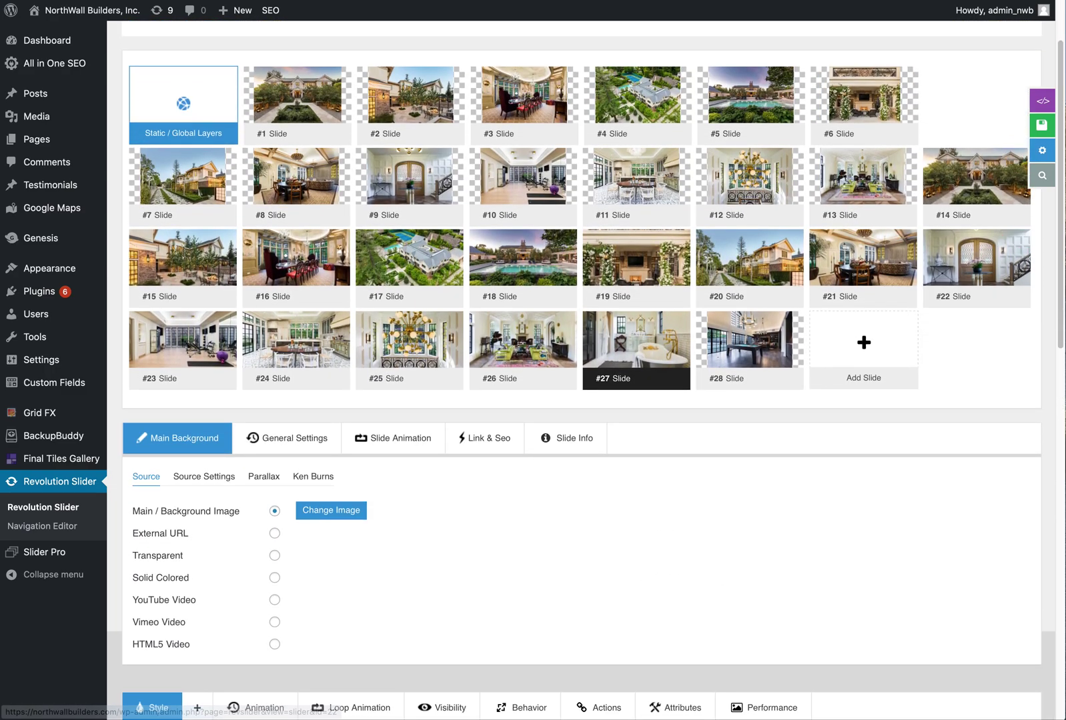
{"action": "left_click", "coordinate": [1001, 131]}
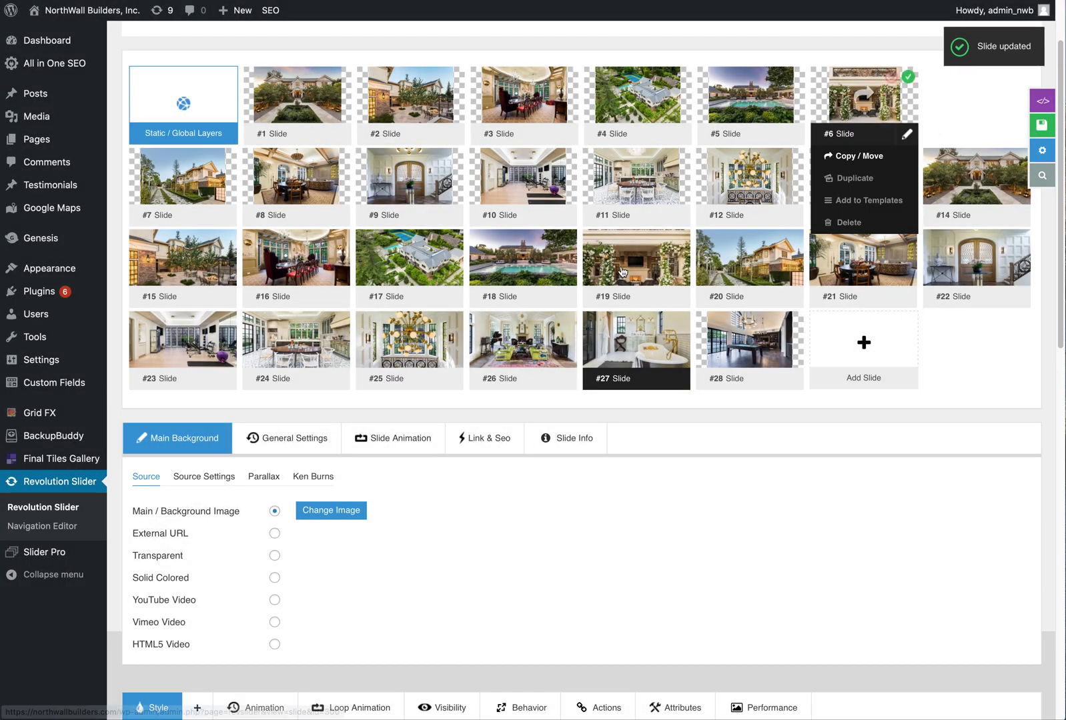
Open slide #26 with the living room image and save it
{"action": "mouse_move", "coordinate": [485, 361]}
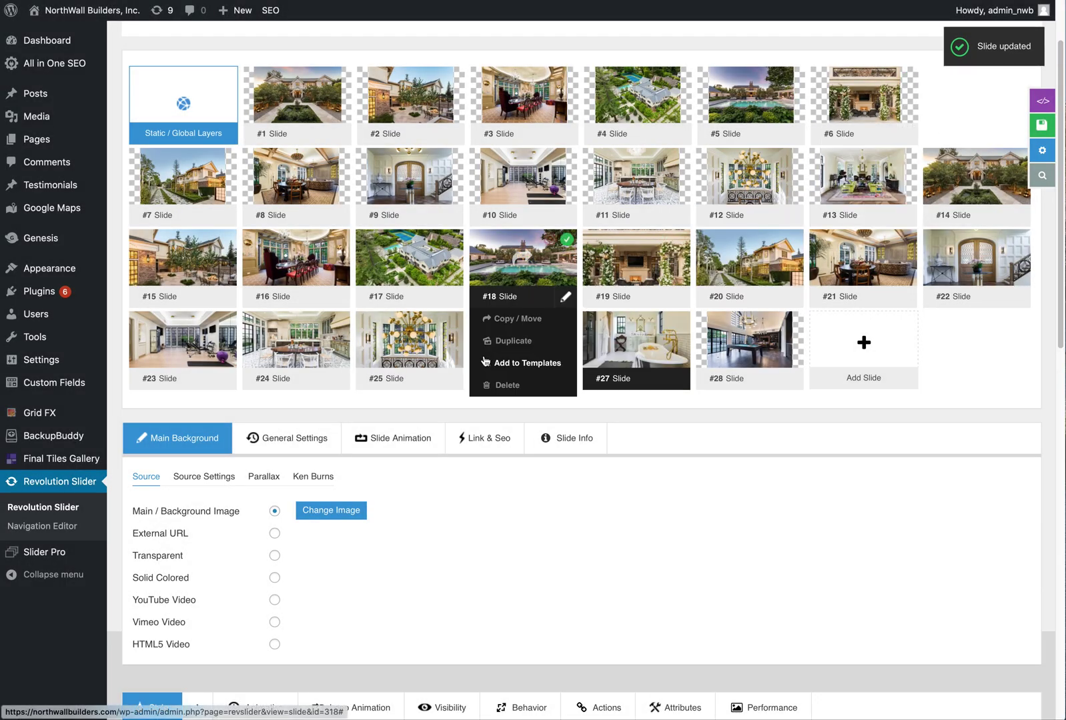
{"action": "mouse_move", "coordinate": [534, 371]}
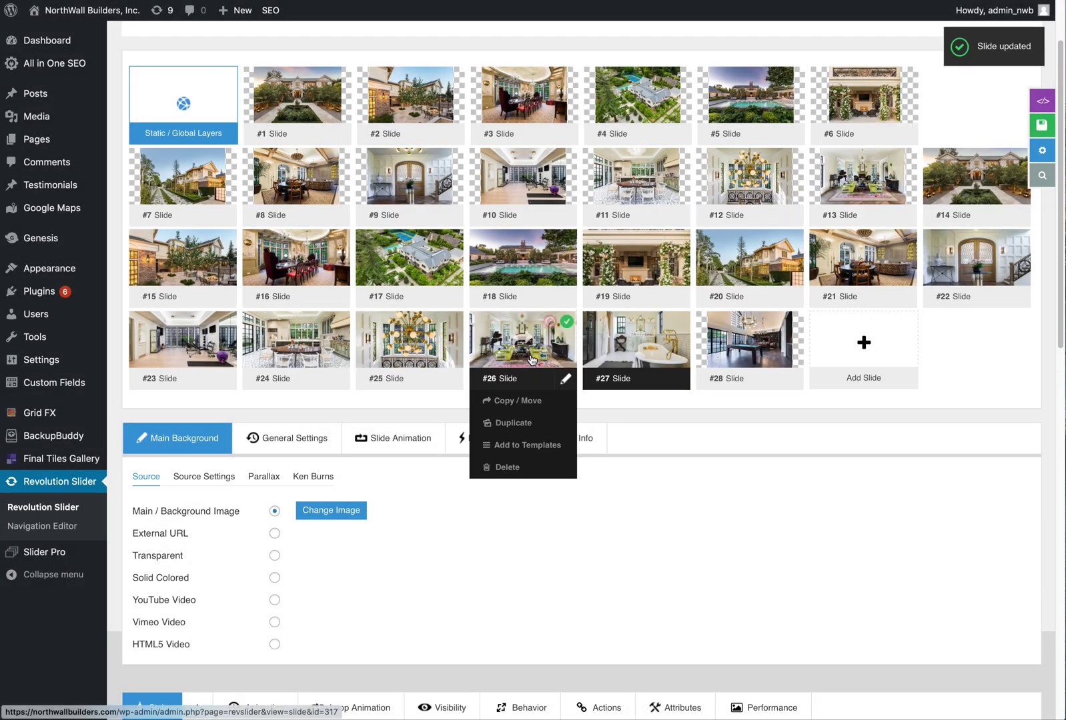
{"action": "left_click", "coordinate": [529, 357]}
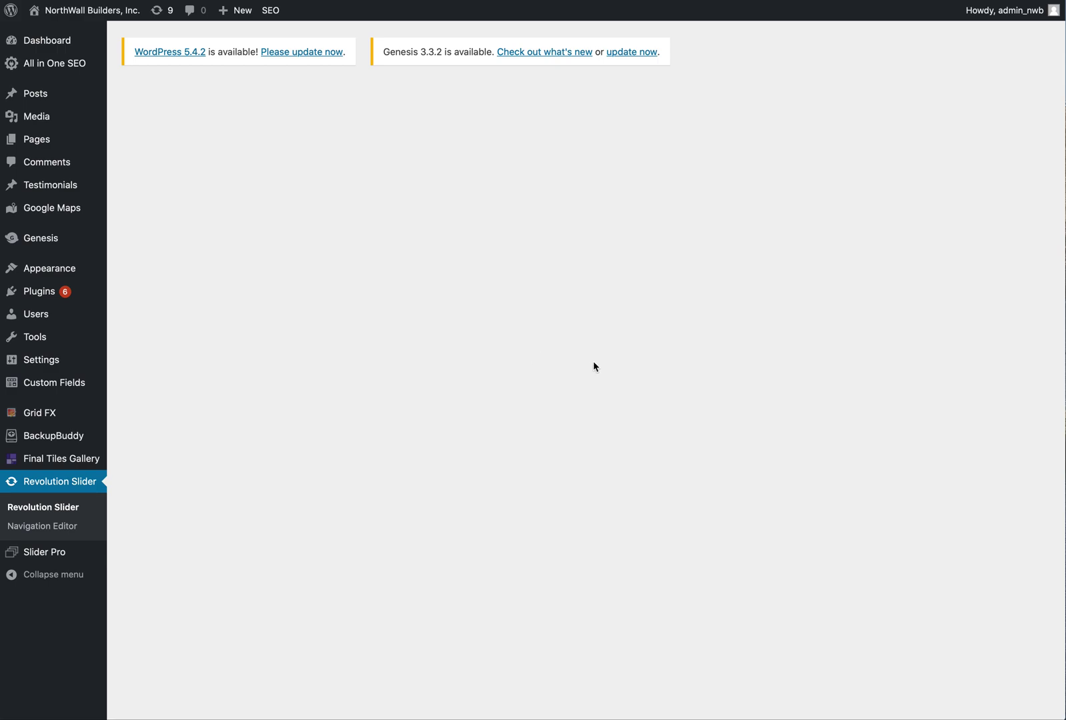
{"action": "scroll", "coordinate": [753, 567], "scroll_direction": "down", "scroll_amount": 5}
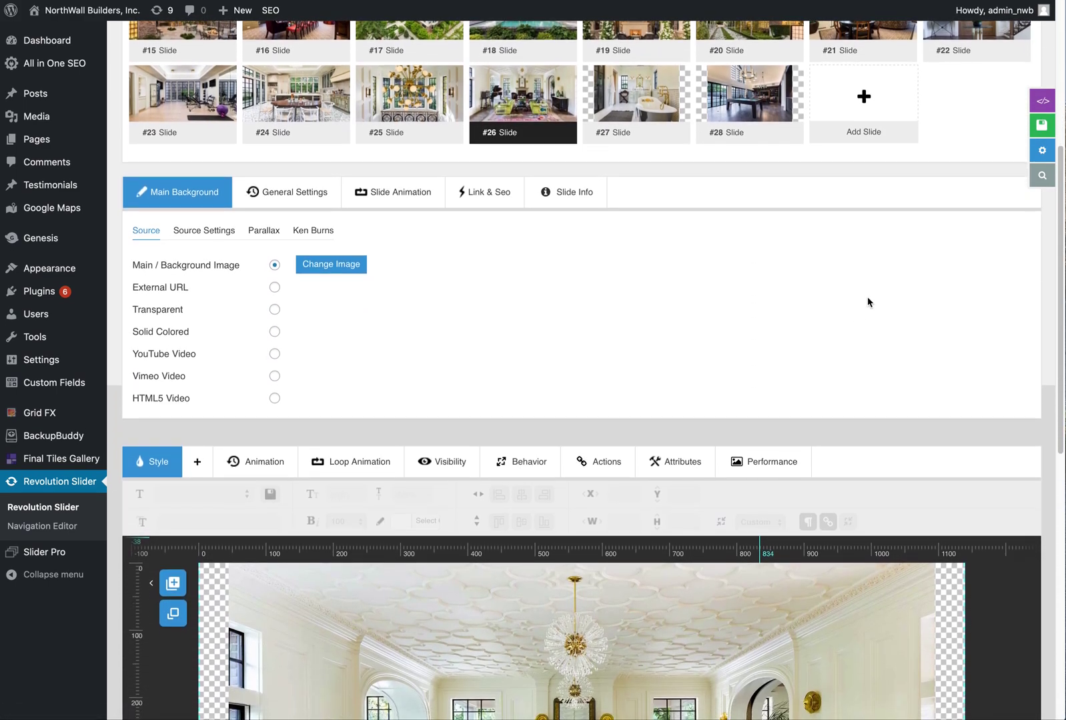
{"action": "left_click", "coordinate": [1034, 125]}
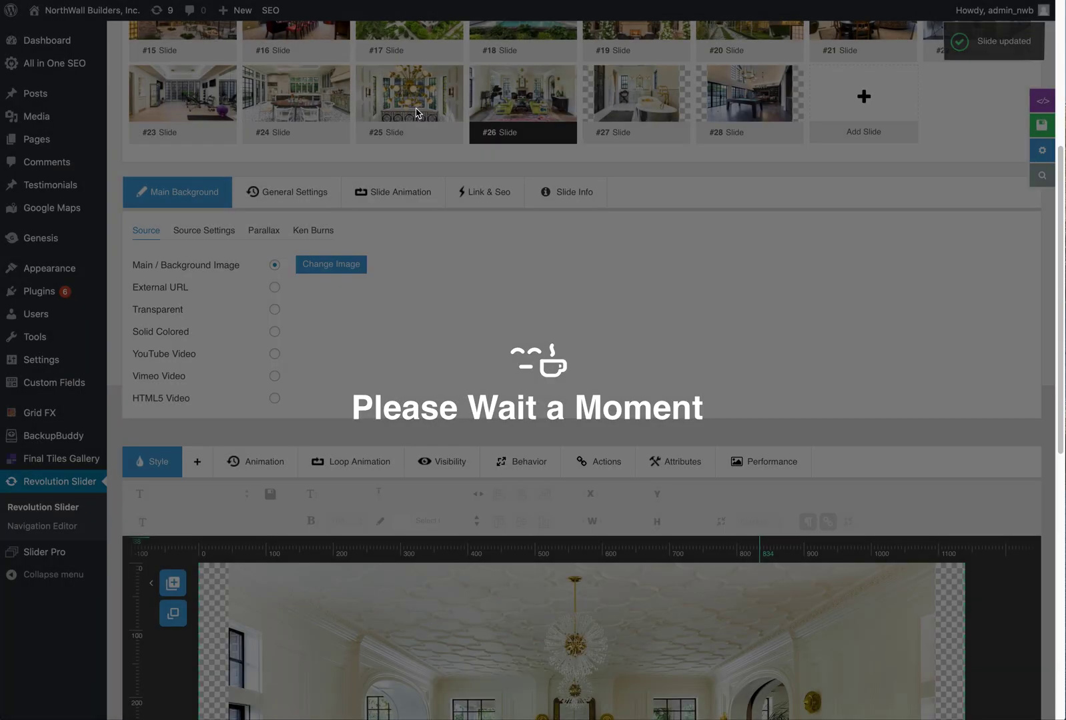
Open slide #25 with the chandelier image and save it
{"action": "mouse_move", "coordinate": [417, 113]}
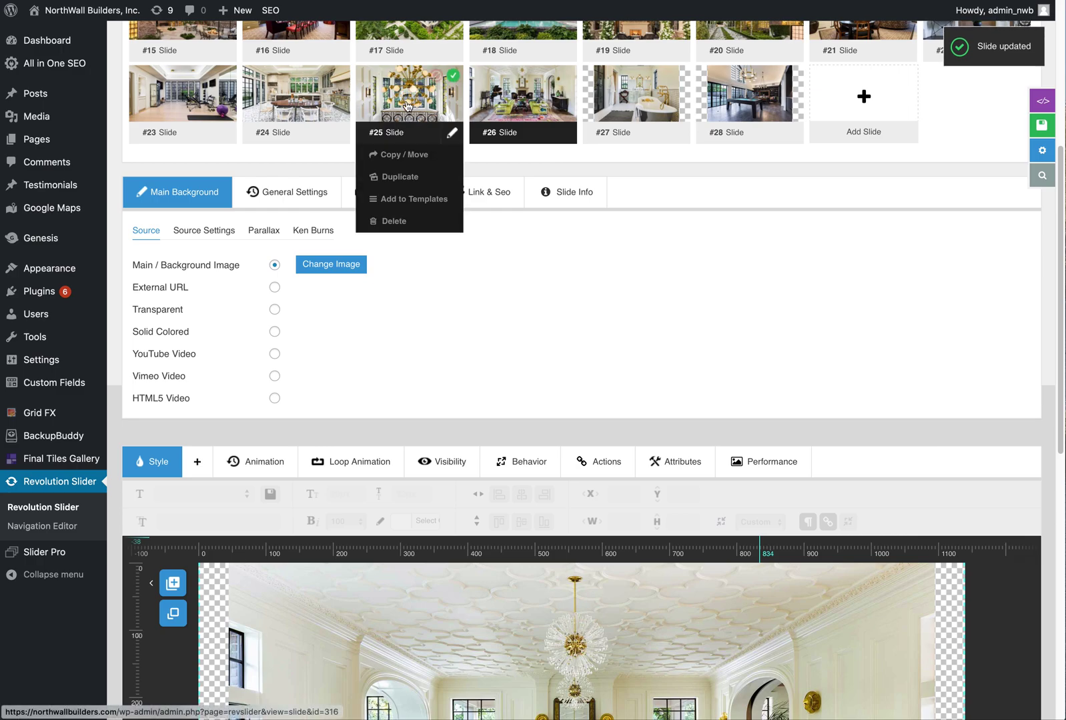
{"action": "left_click", "coordinate": [408, 105]}
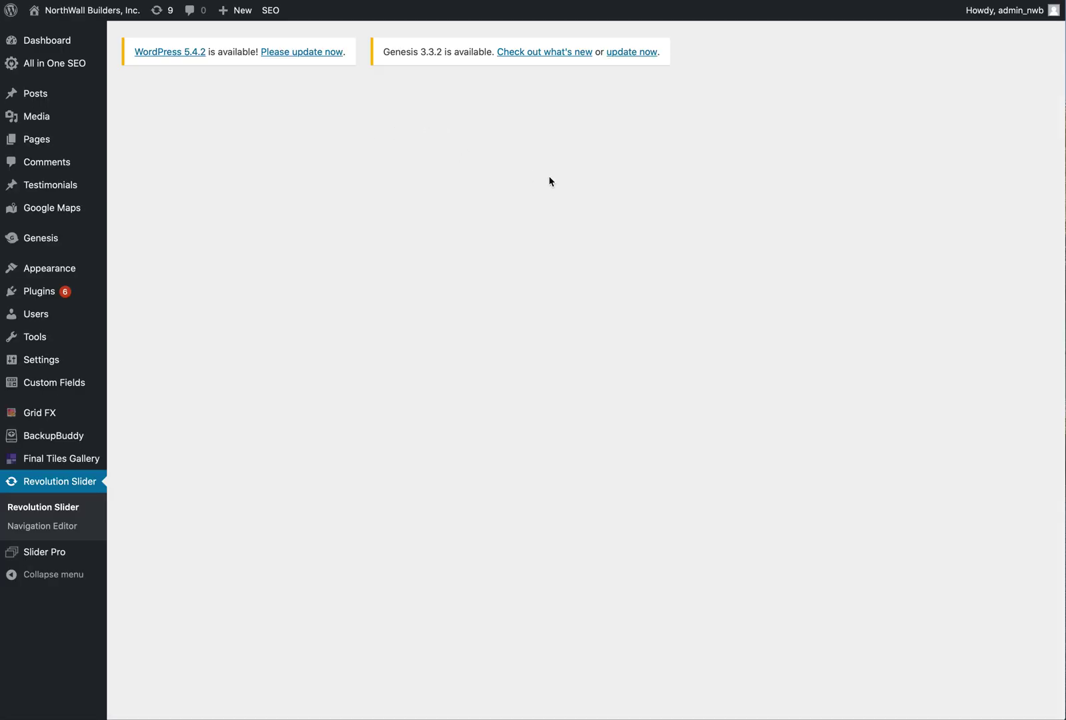
{"action": "scroll", "coordinate": [647, 250], "scroll_direction": "down", "scroll_amount": 2}
{"action": "scroll", "coordinate": [647, 251], "scroll_direction": "down", "scroll_amount": 5}
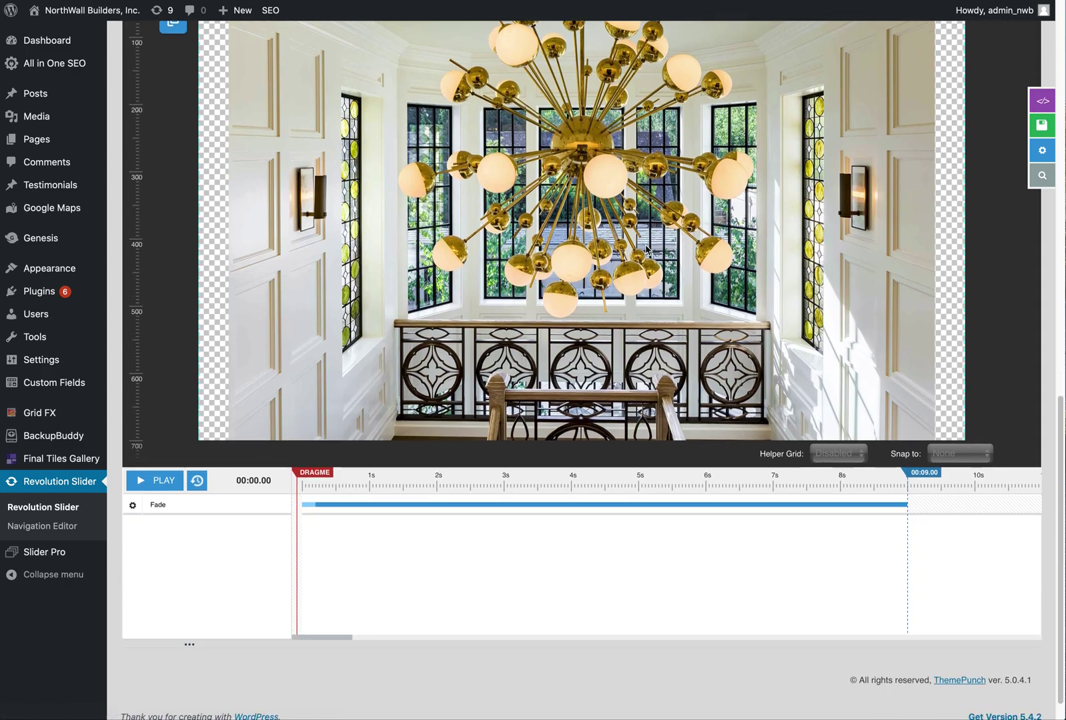
{"action": "scroll", "coordinate": [646, 245], "scroll_direction": "up", "scroll_amount": 8}
{"action": "scroll", "coordinate": [676, 218], "scroll_direction": "up", "scroll_amount": 2}
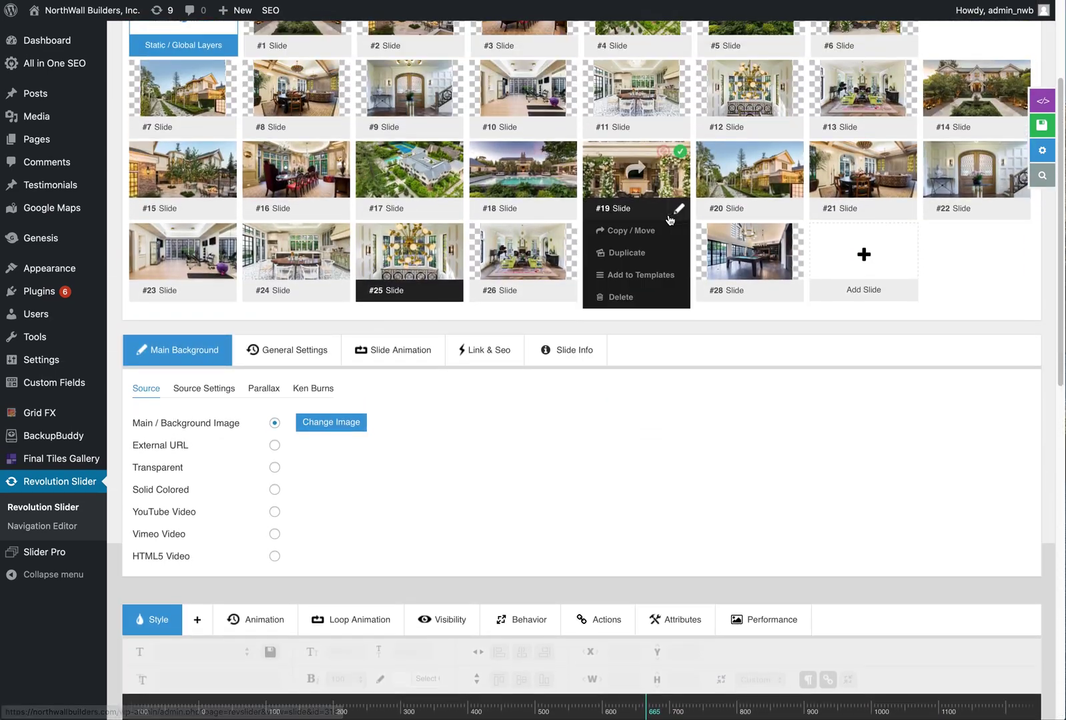
{"action": "left_click", "coordinate": [1033, 125]}
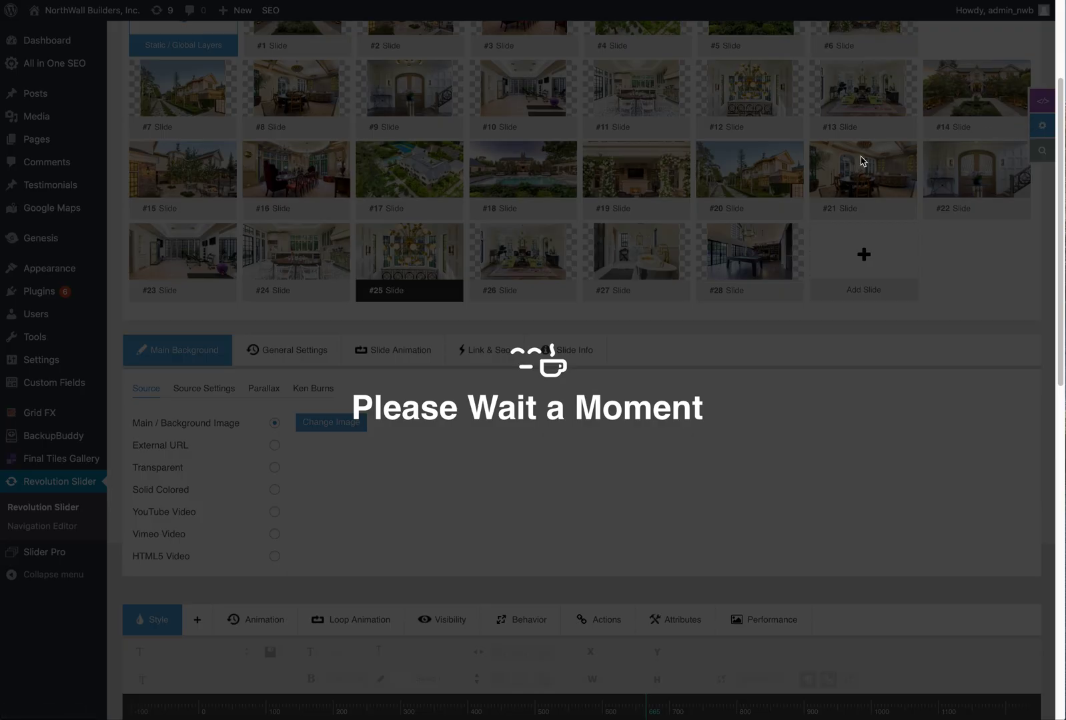
{"action": "scroll", "coordinate": [867, 153], "scroll_direction": "up", "scroll_amount": 4}
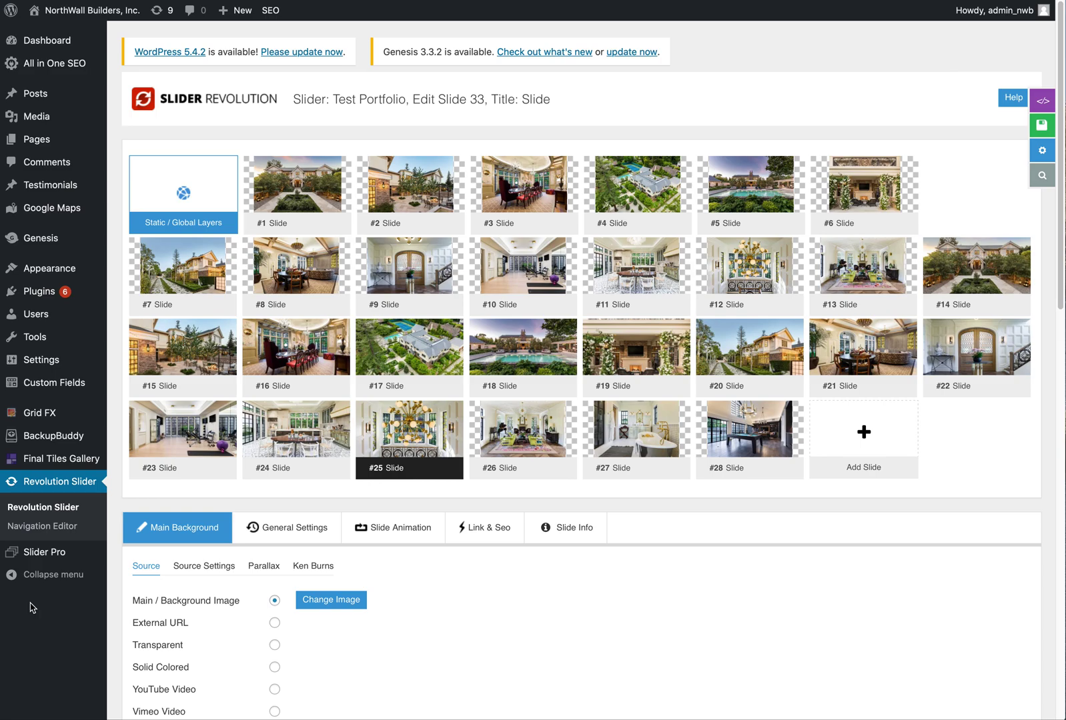
Create a new page titled "Test Portfolio" with the default template and publish it
{"action": "mouse_move", "coordinate": [28, 147]}
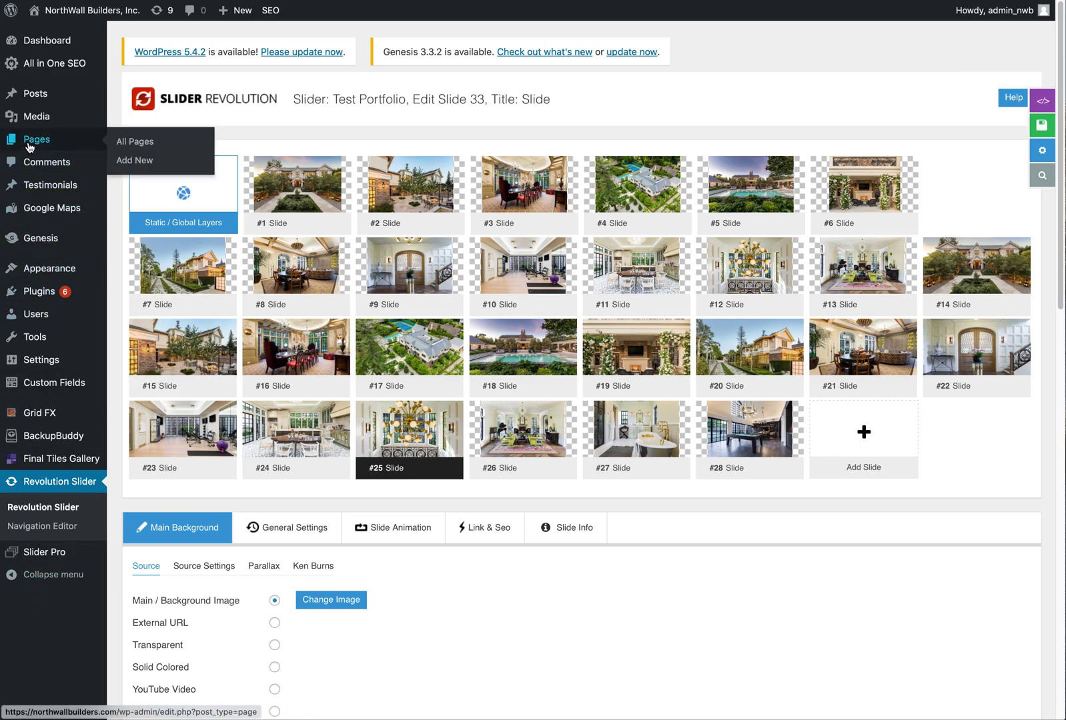
{"action": "left_click", "coordinate": [137, 144]}
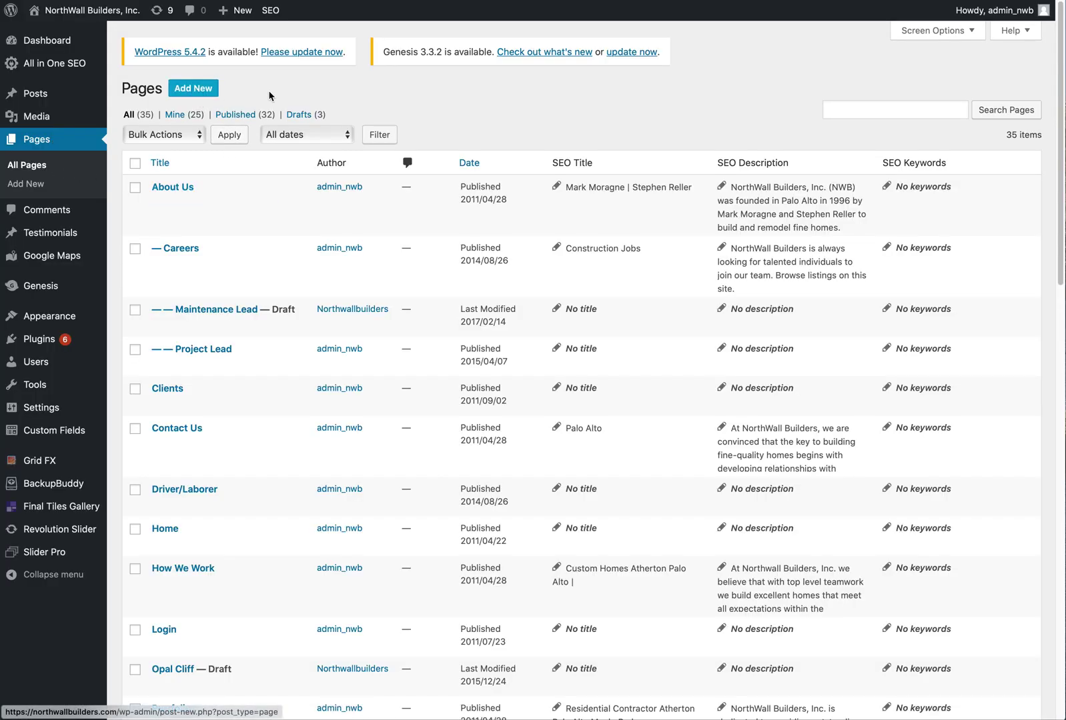
{"action": "left_click", "coordinate": [194, 88]}
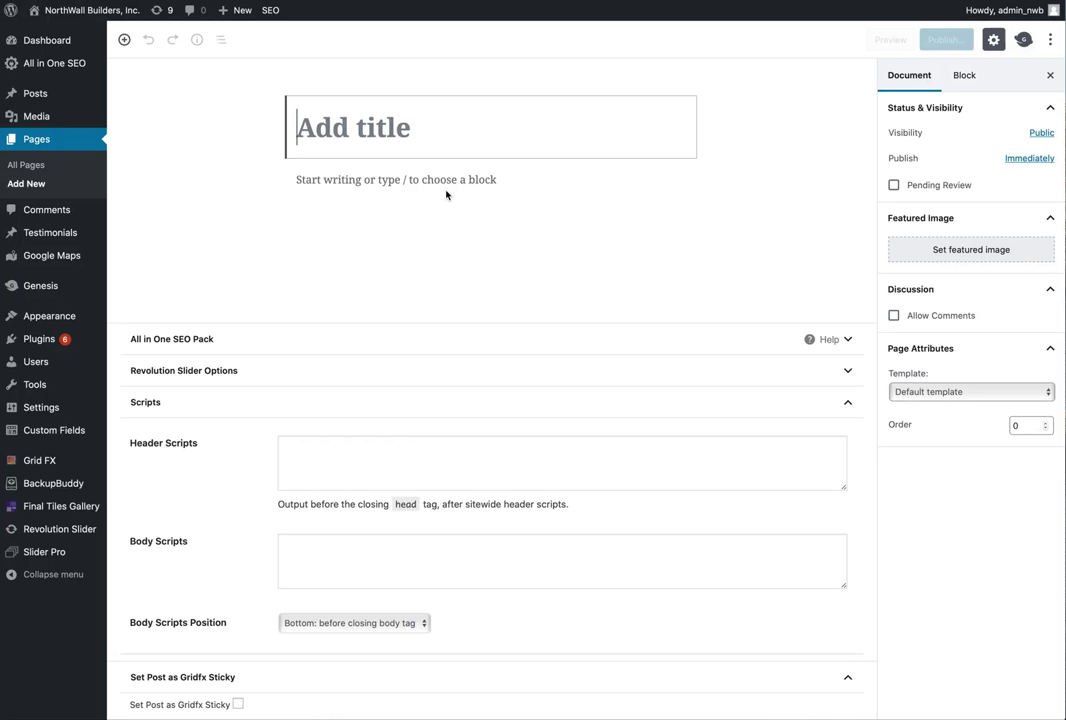
{"action": "type", "text": "Te"}
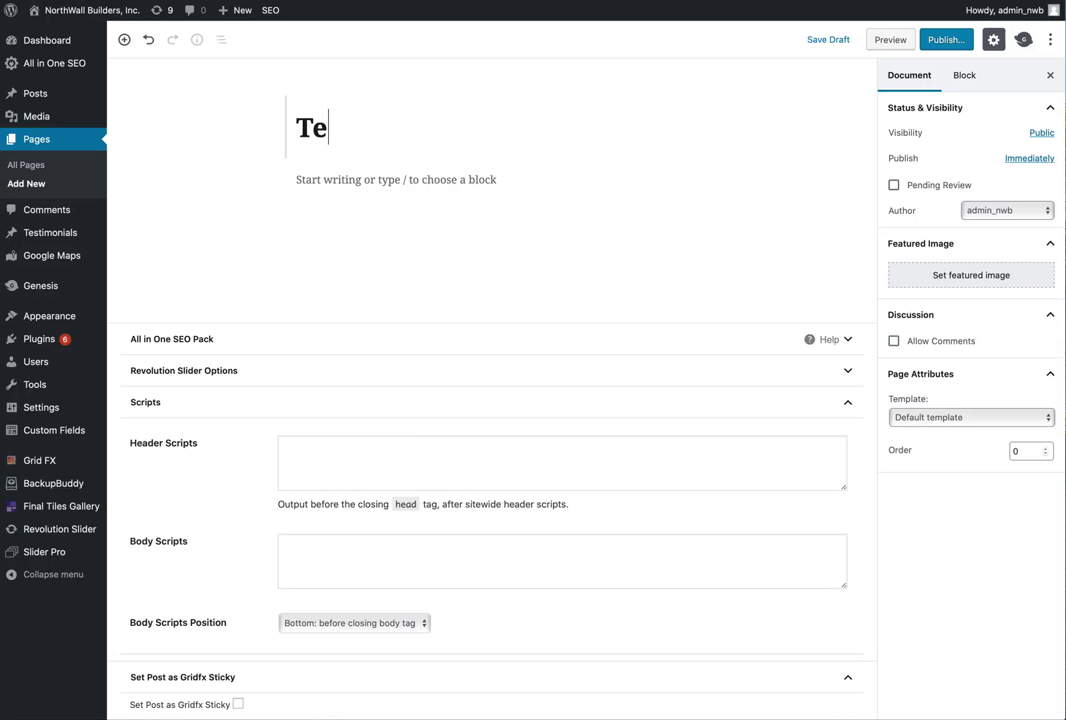
{"action": "type", "text": "st Portfolio"}
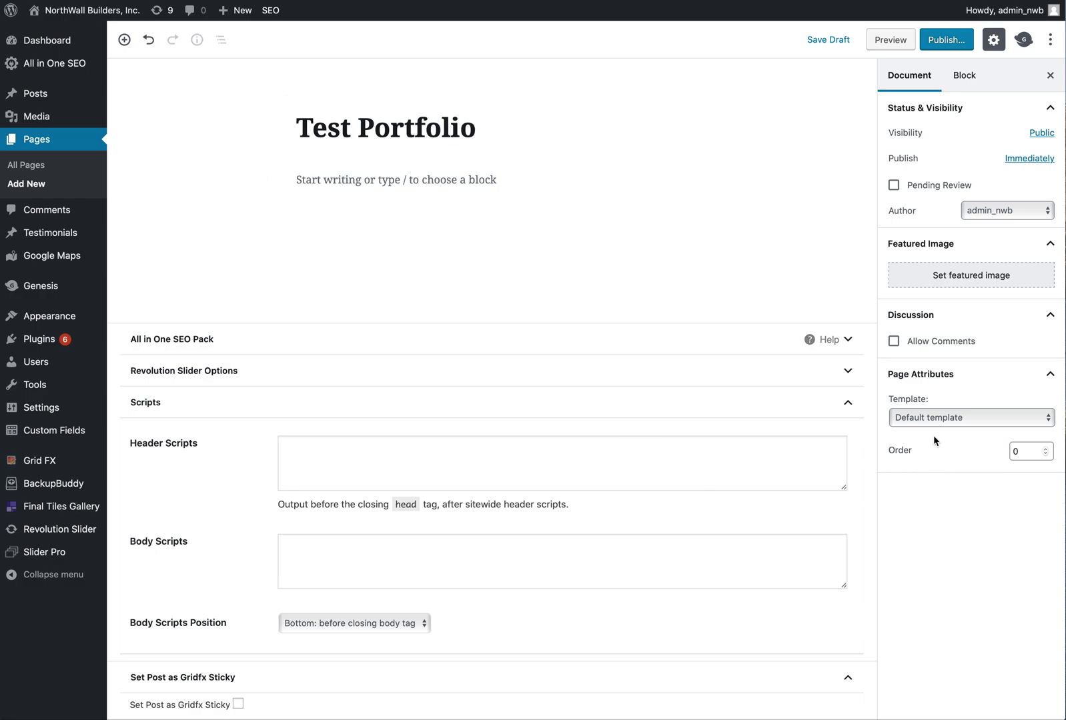
{"action": "left_click", "coordinate": [930, 418]}
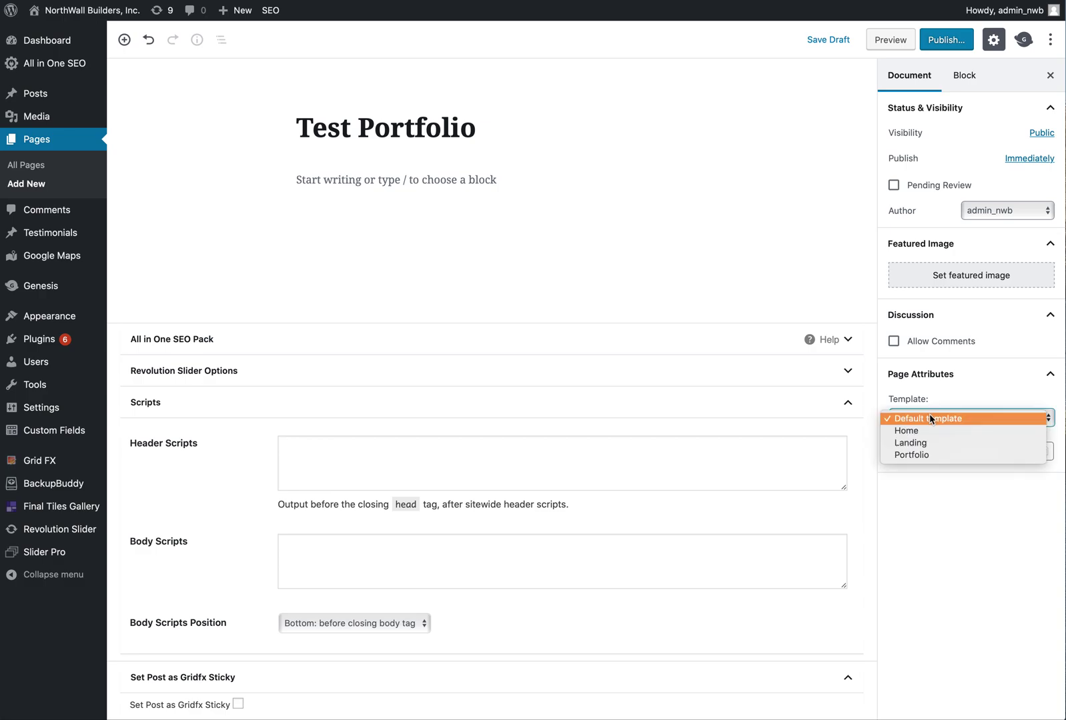
{"action": "left_click", "coordinate": [930, 418]}
{"action": "left_click", "coordinate": [944, 34]}
{"action": "left_click", "coordinate": [998, 41]}
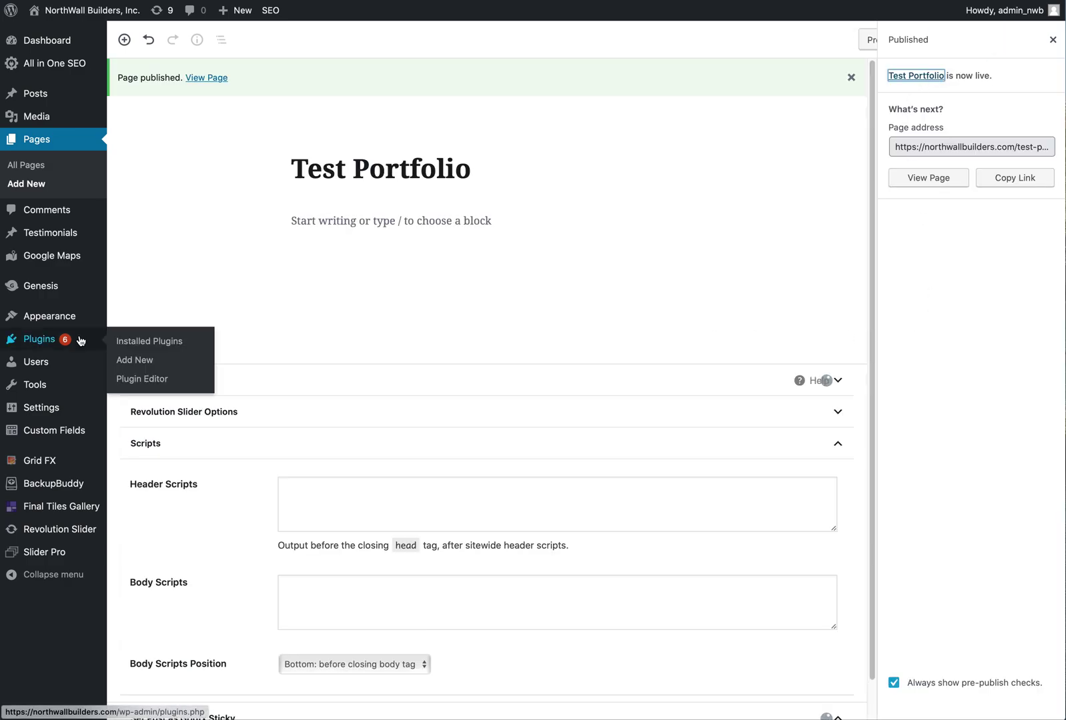
In the page list, quick-edit the Test Portfolio page to set its parent to Portfolio, update it, and reload the list
{"action": "left_click", "coordinate": [33, 140]}
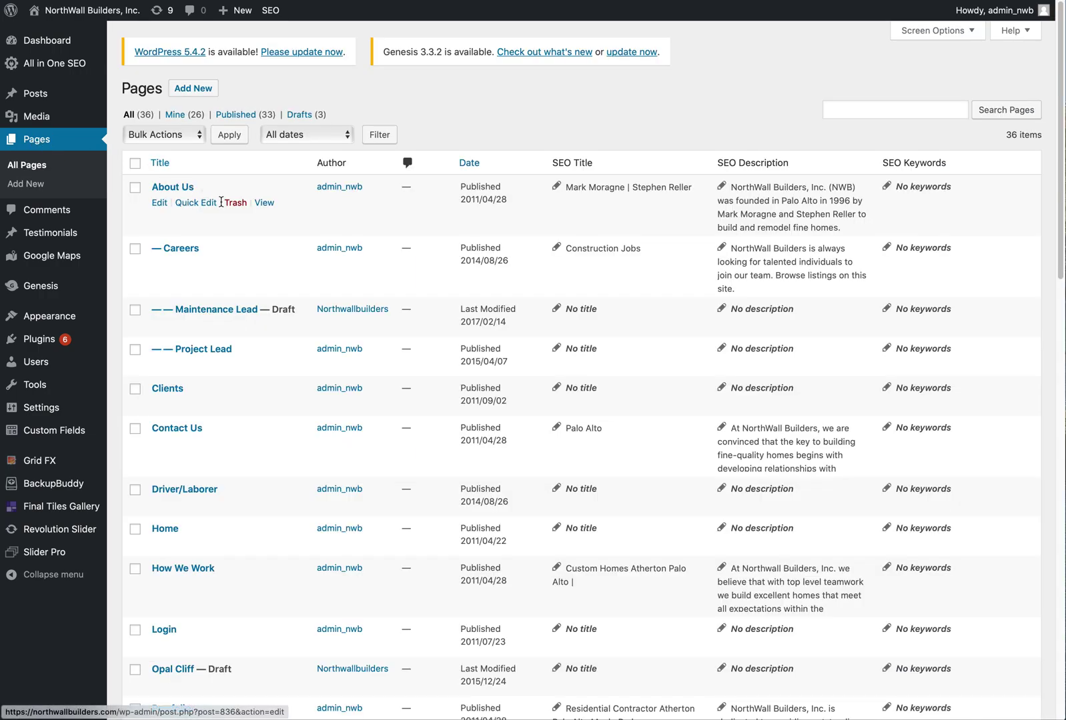
{"action": "scroll", "coordinate": [279, 264], "scroll_direction": "down", "scroll_amount": 5}
{"action": "scroll", "coordinate": [278, 261], "scroll_direction": "down", "scroll_amount": 10}
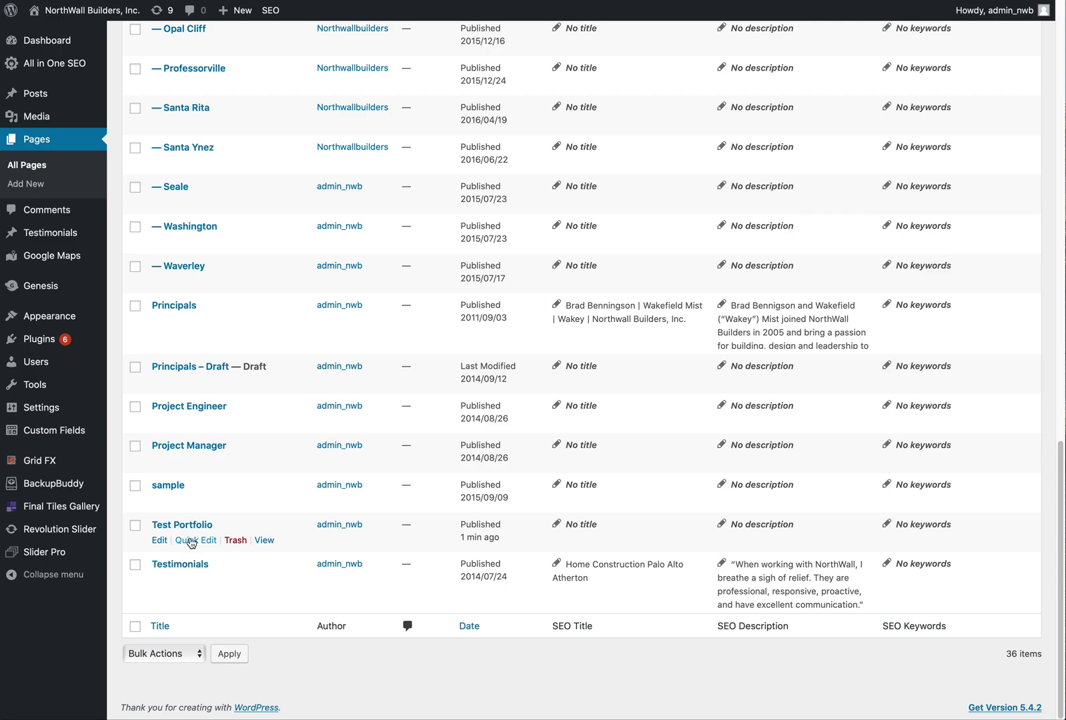
{"action": "left_click", "coordinate": [186, 541]}
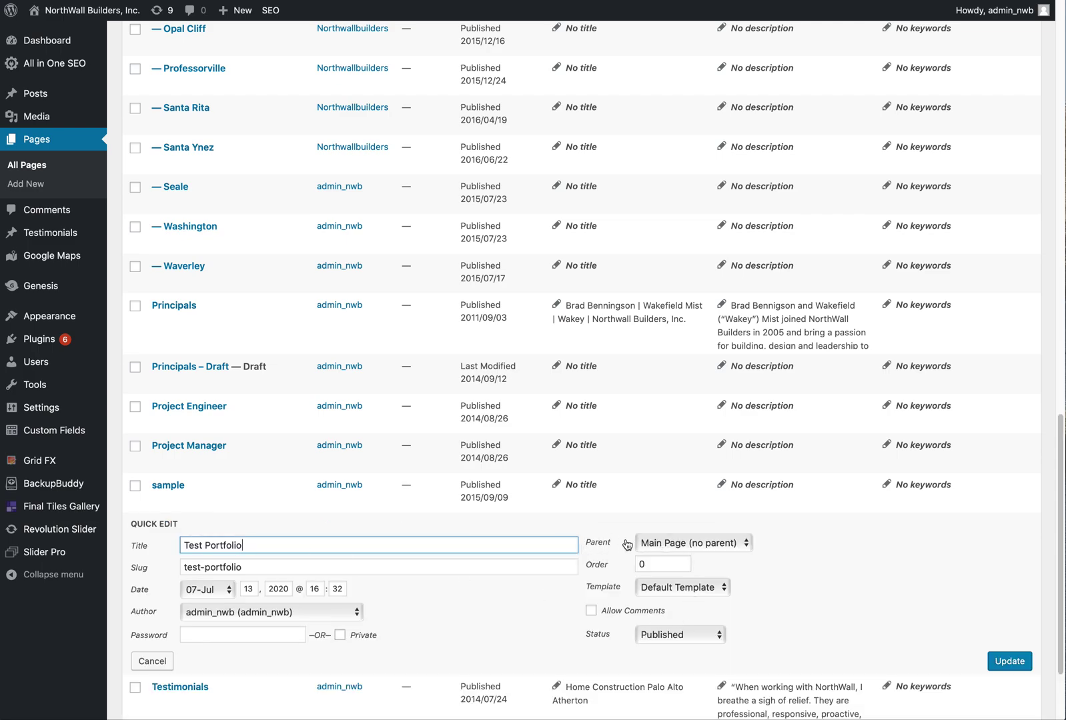
{"action": "left_click", "coordinate": [689, 544]}
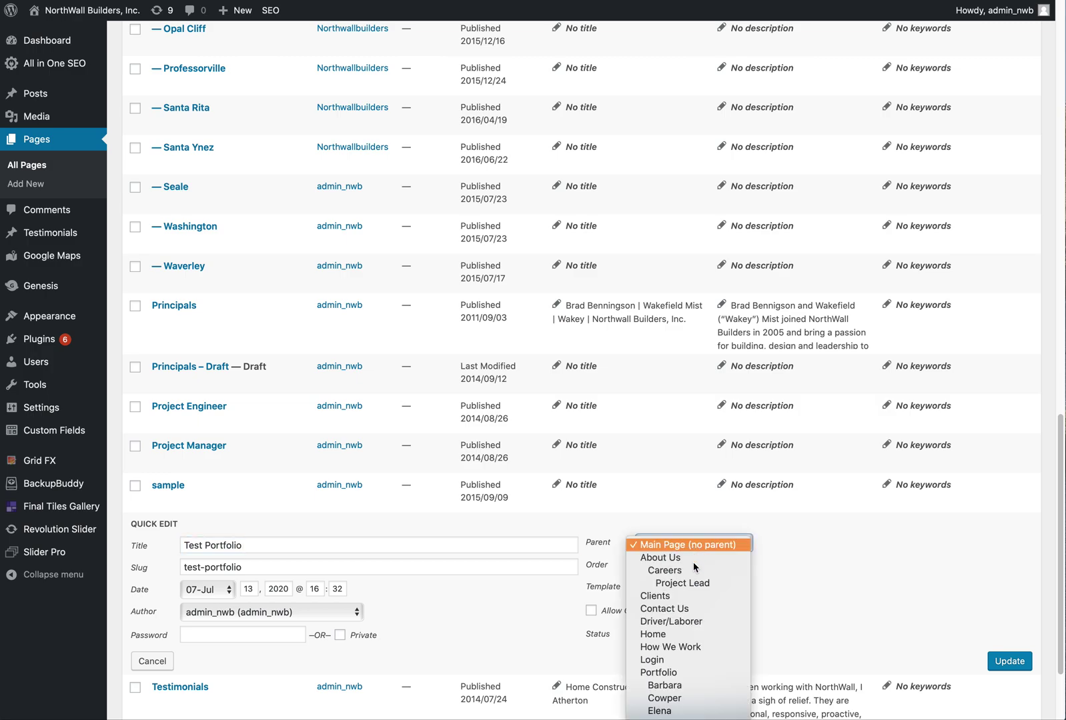
{"action": "left_click", "coordinate": [703, 675]}
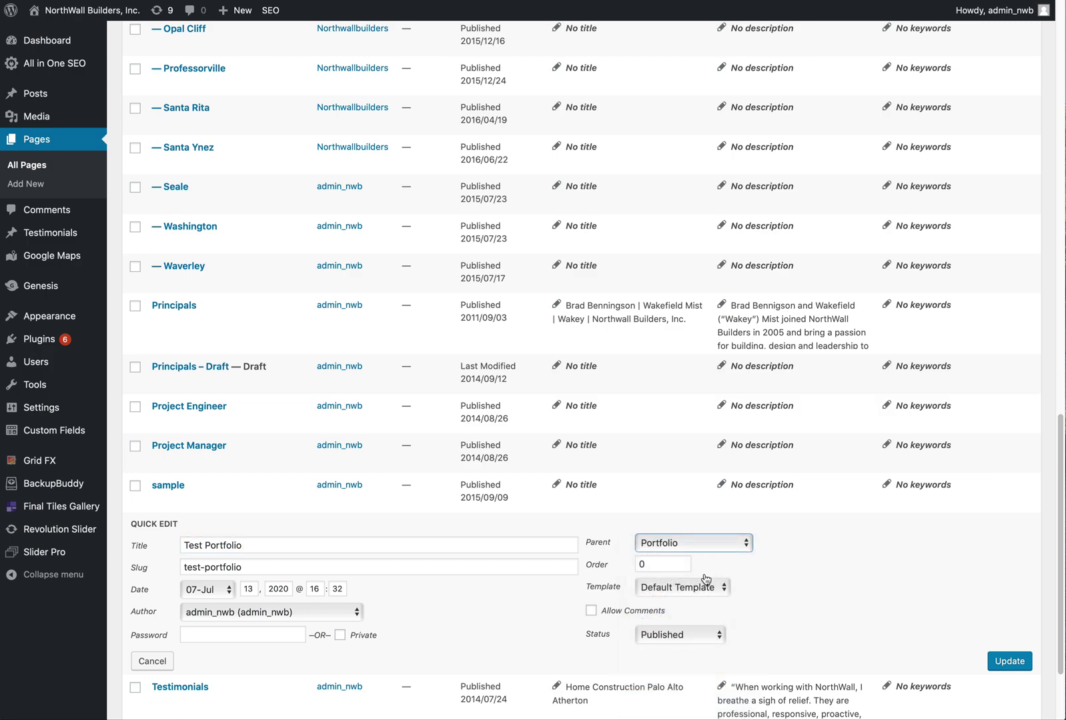
{"action": "left_click", "coordinate": [719, 541]}
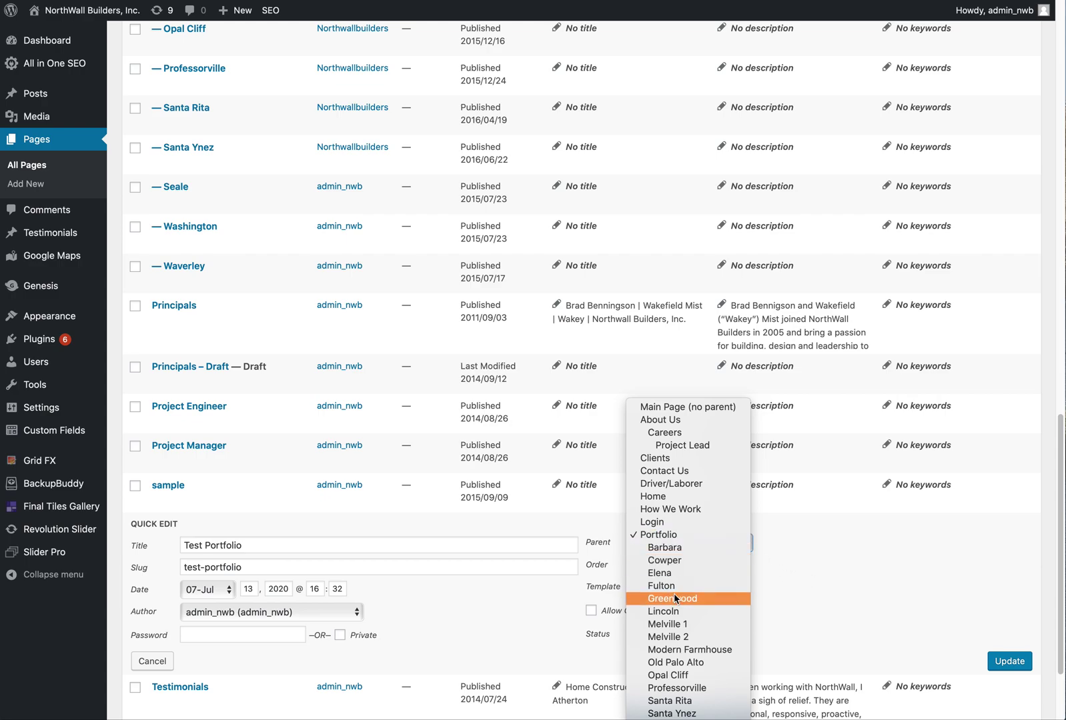
{"action": "left_click", "coordinate": [659, 537]}
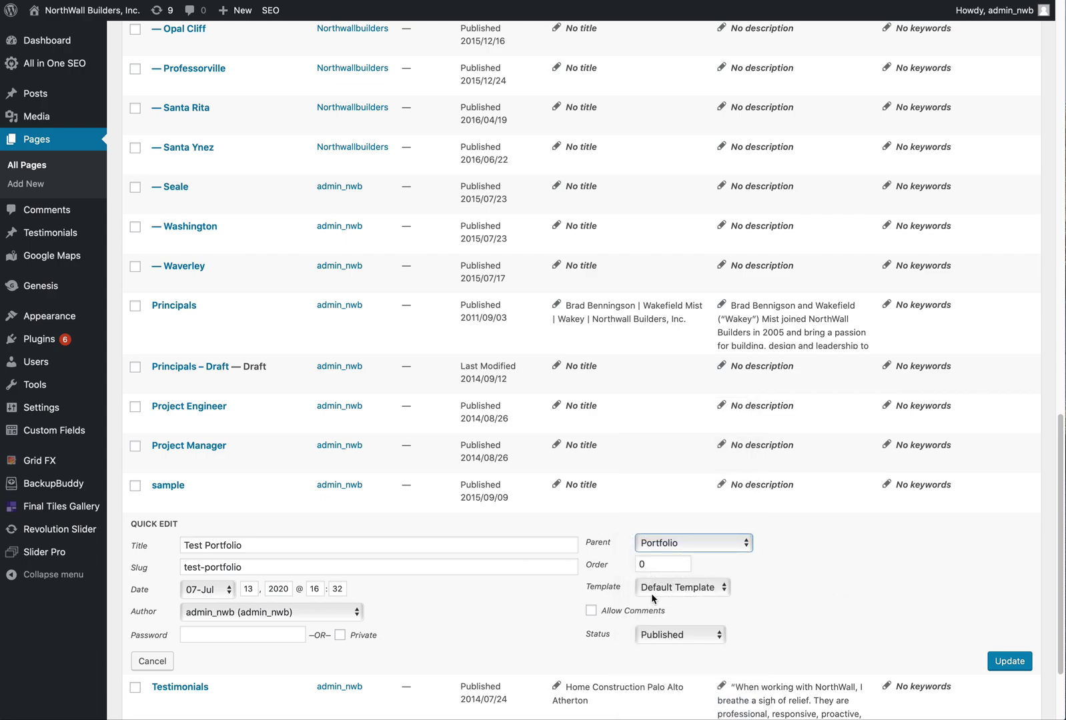
{"action": "left_click", "coordinate": [1008, 663]}
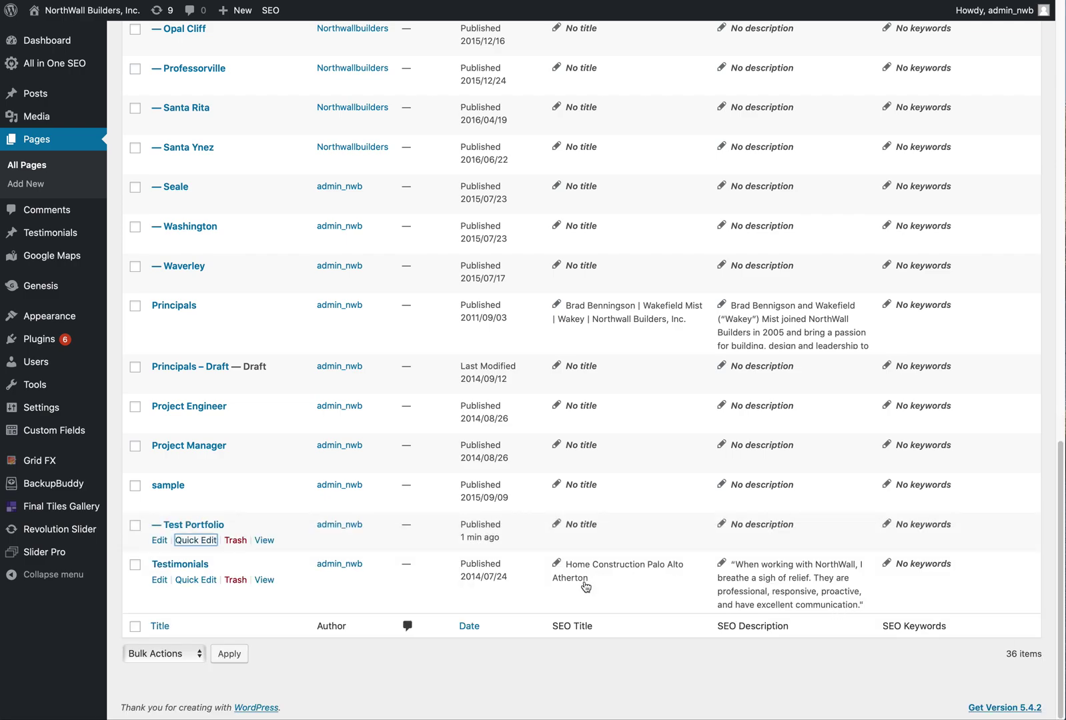
{"action": "left_click", "coordinate": [34, 141]}
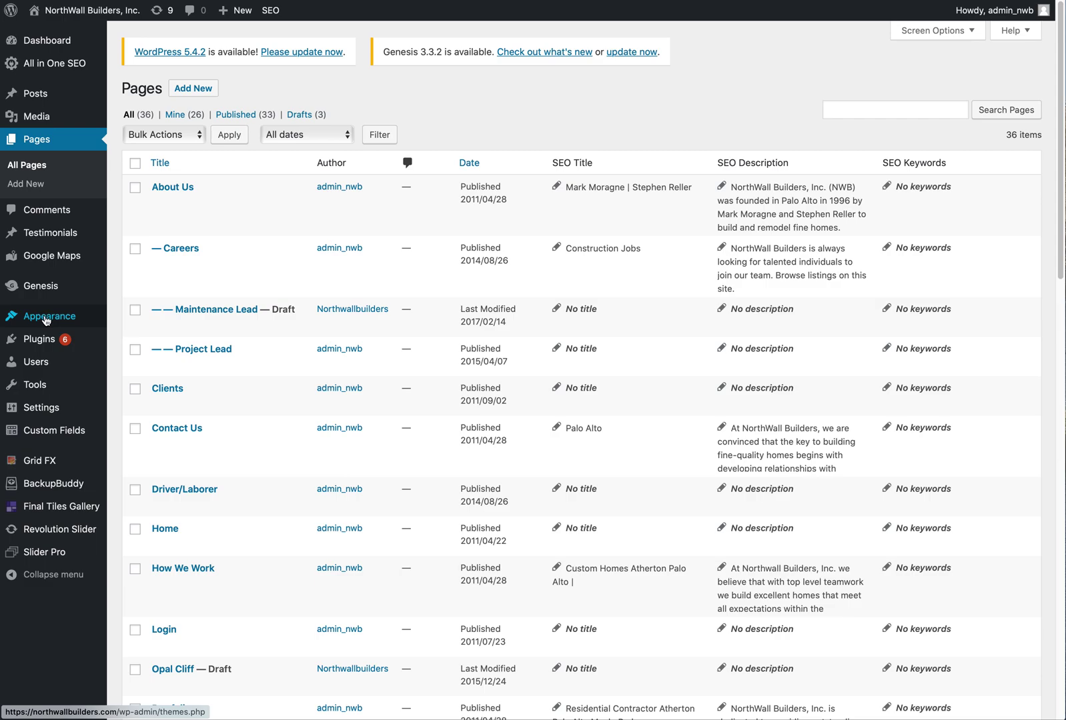
Go to the site's widget management and expand the After Header widget area to review its Revolution Slider widgets
{"action": "left_click", "coordinate": [47, 326]}
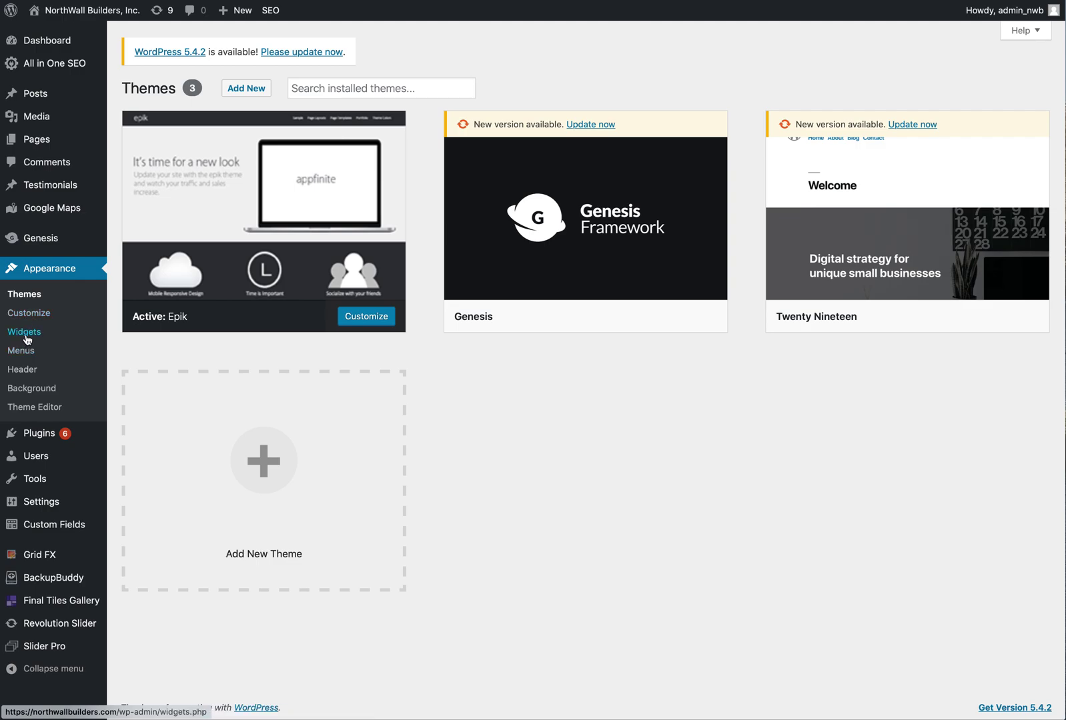
{"action": "left_click", "coordinate": [28, 335]}
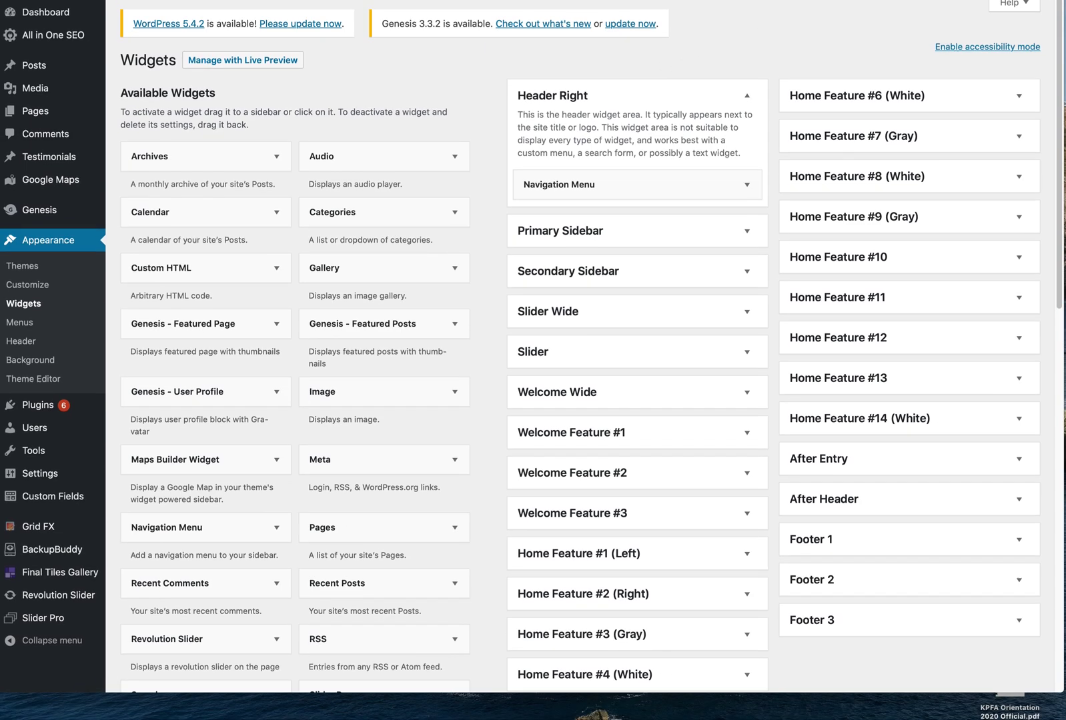
{"action": "scroll", "coordinate": [928, 504], "scroll_direction": "down", "scroll_amount": 3}
{"action": "scroll", "coordinate": [926, 464], "scroll_direction": "down", "scroll_amount": 1}
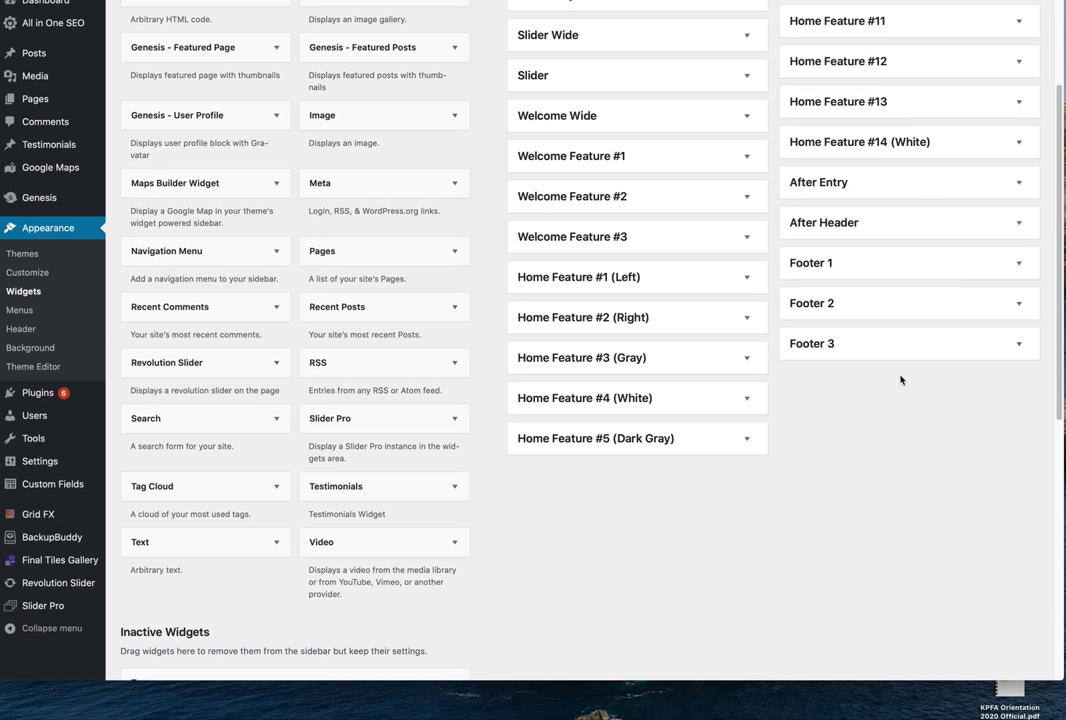
{"action": "scroll", "coordinate": [899, 376], "scroll_direction": "up", "scroll_amount": 2}
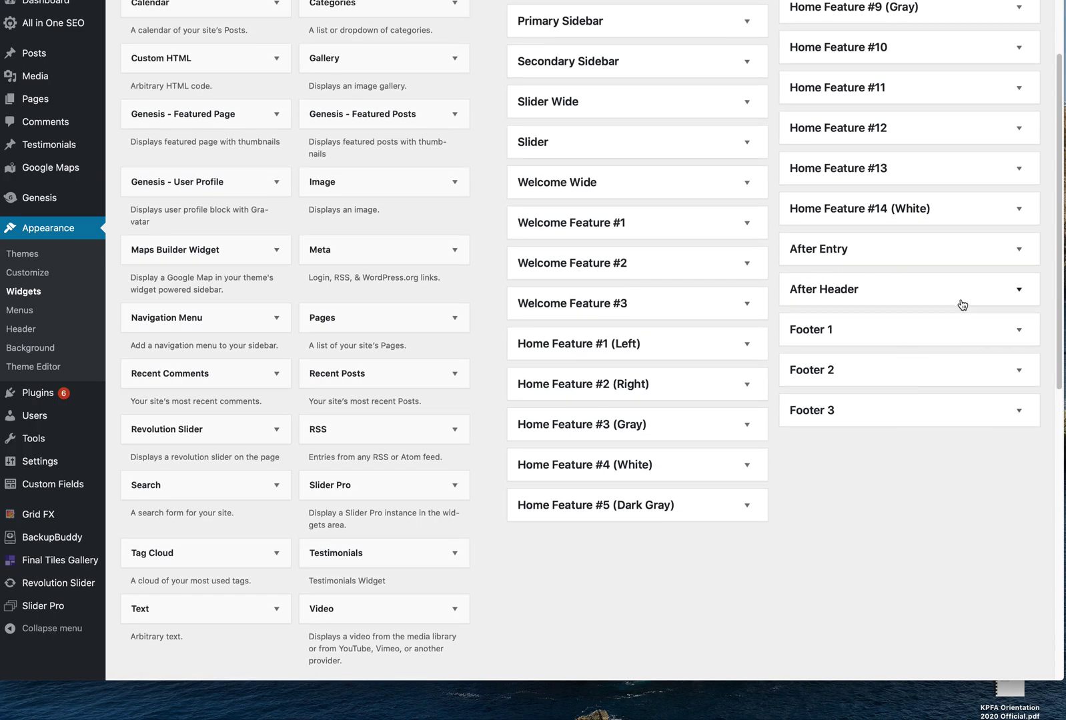
{"action": "left_click", "coordinate": [1019, 291]}
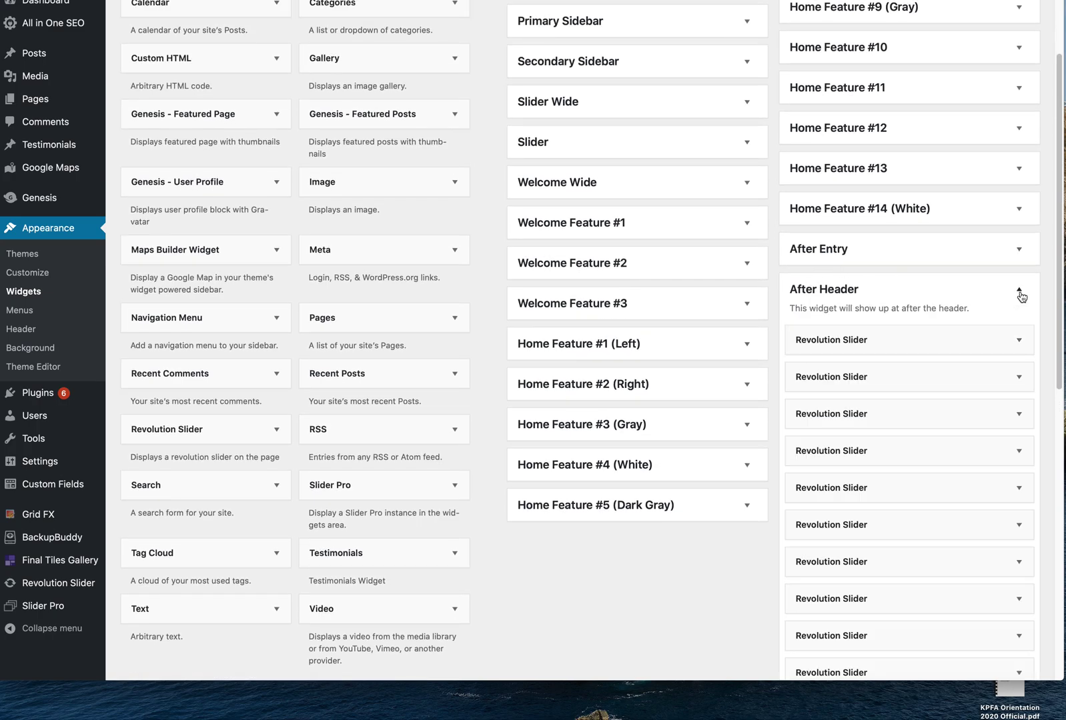
{"action": "scroll", "coordinate": [1025, 304], "scroll_direction": "down", "scroll_amount": 10}
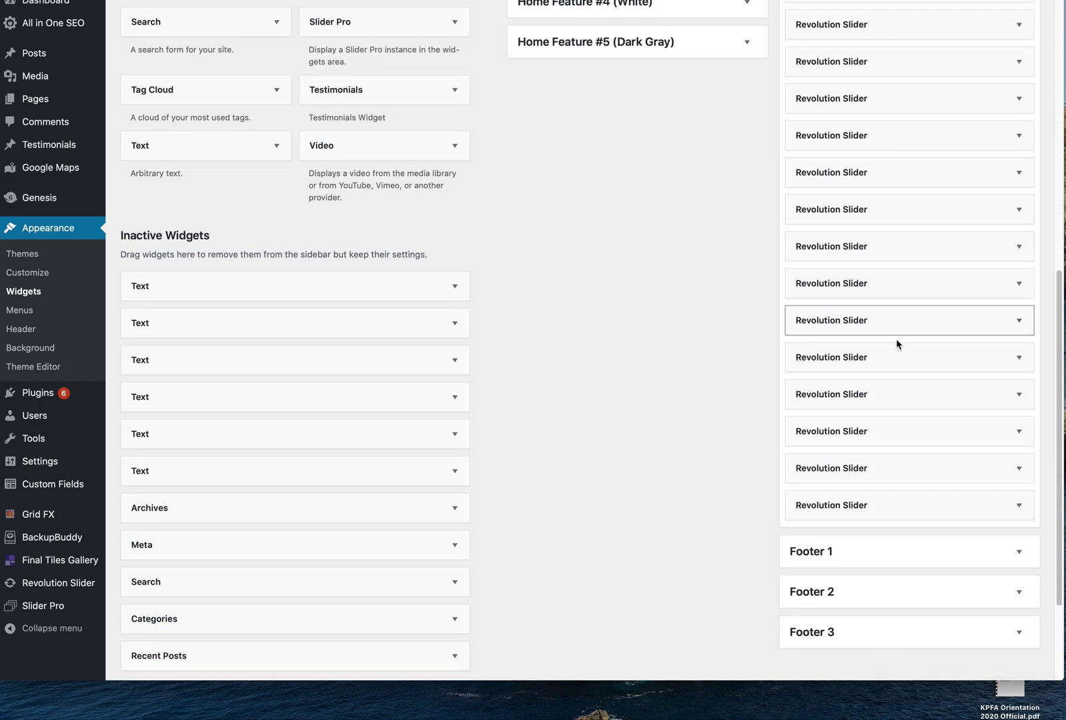
{"action": "scroll", "coordinate": [886, 496], "scroll_direction": "up", "scroll_amount": 10}
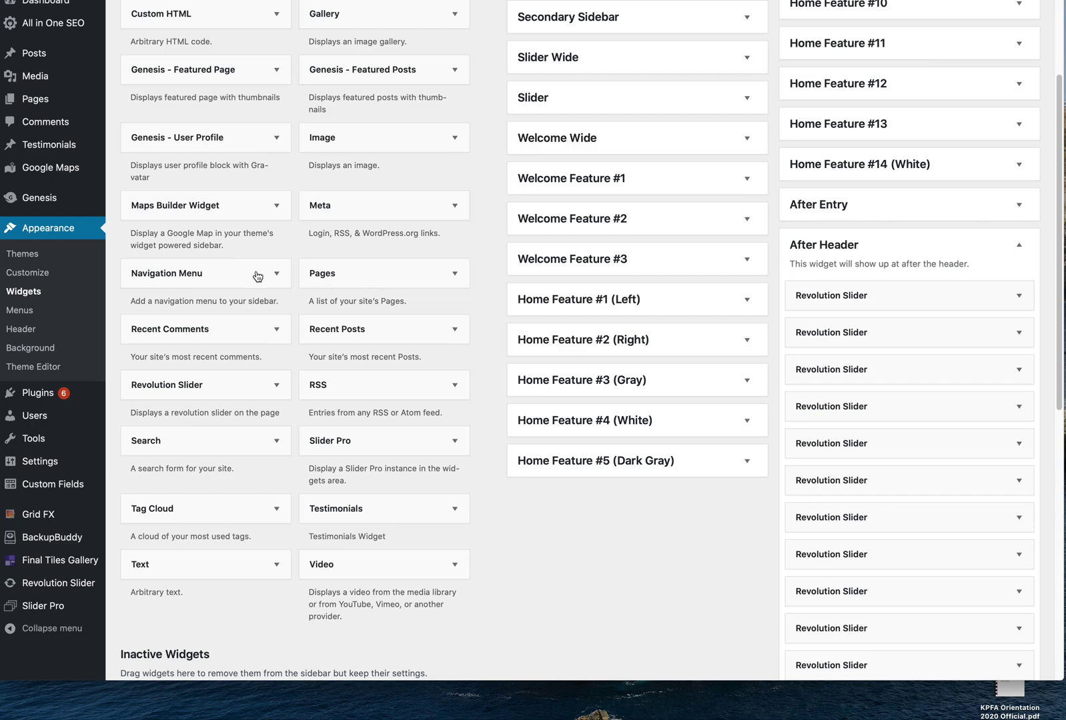
Add a Revolution Slider widget as the first item in the After Header area and assign it the Test Portfolio slider
{"action": "left_click_drag", "start_coordinate": [188, 397], "coordinate": [868, 287]}
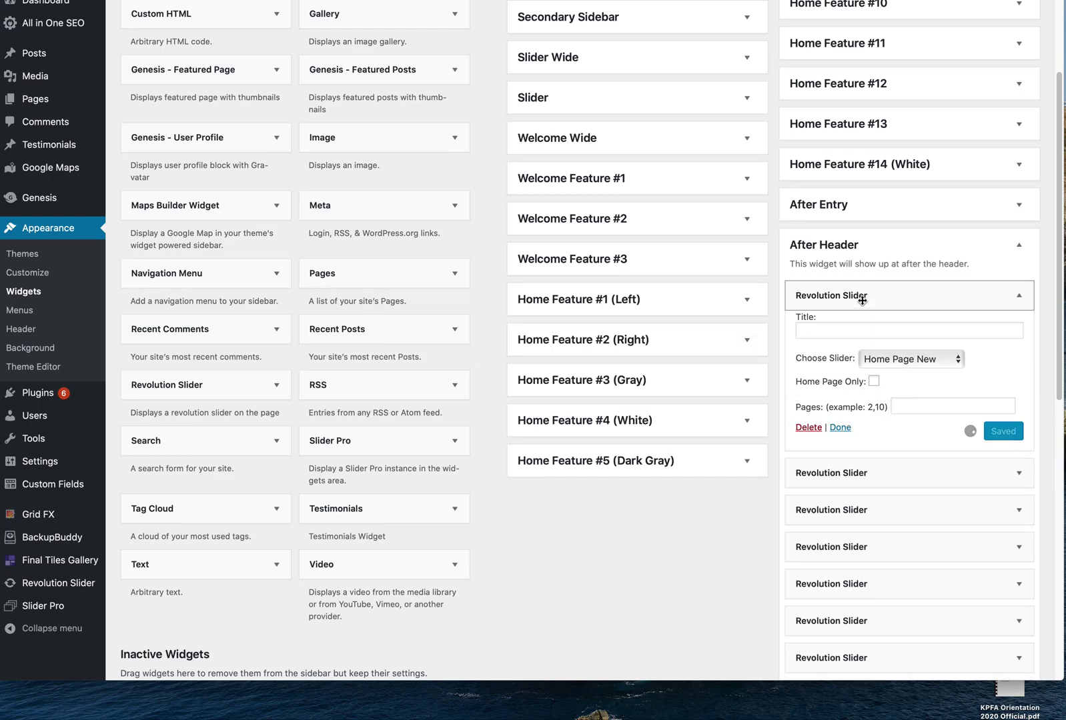
{"action": "left_click", "coordinate": [913, 362]}
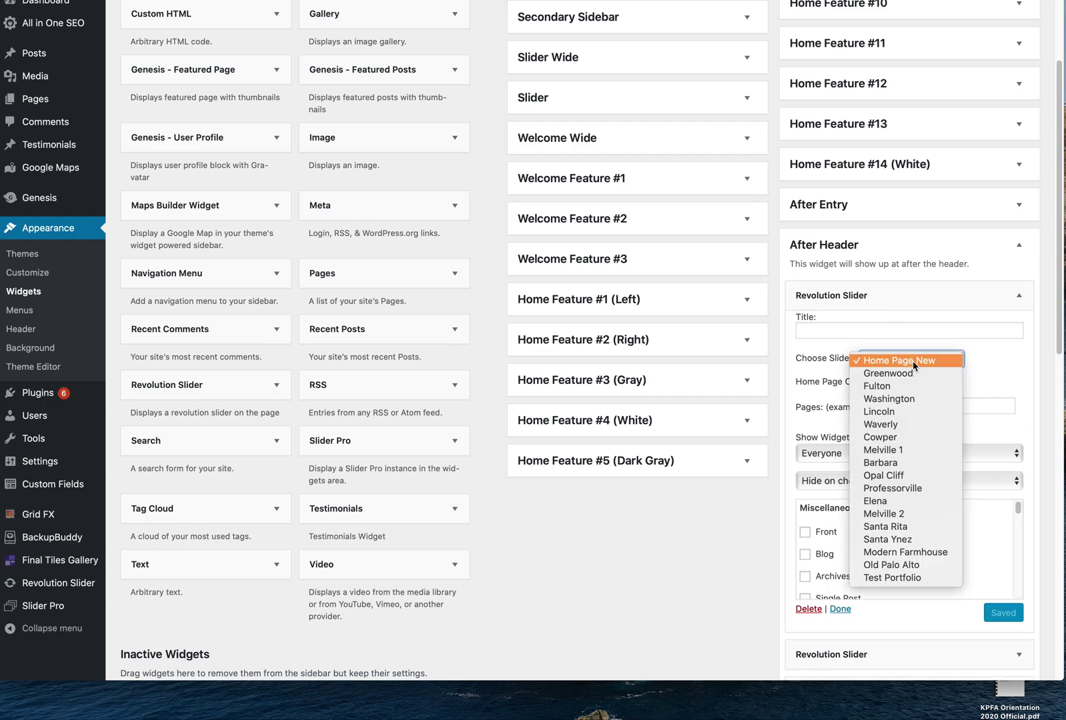
{"action": "left_click", "coordinate": [886, 577]}
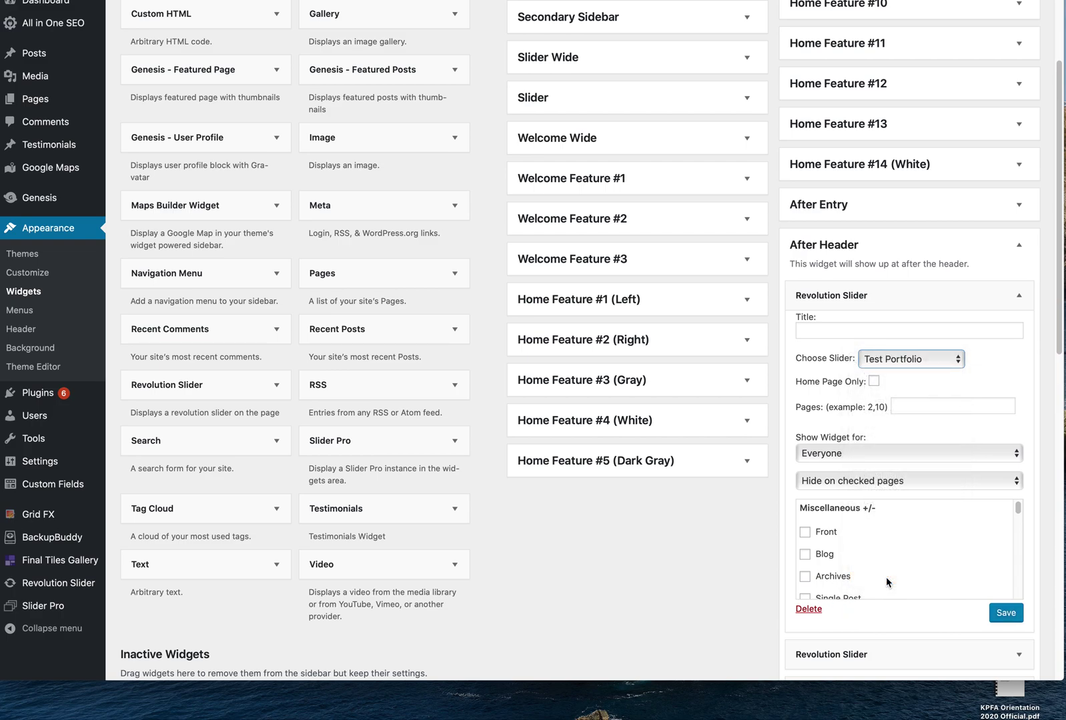
Set the new Revolution Slider widget's page visibility to "Show on checked pages"
{"action": "scroll", "coordinate": [910, 424], "scroll_direction": "down", "scroll_amount": 5}
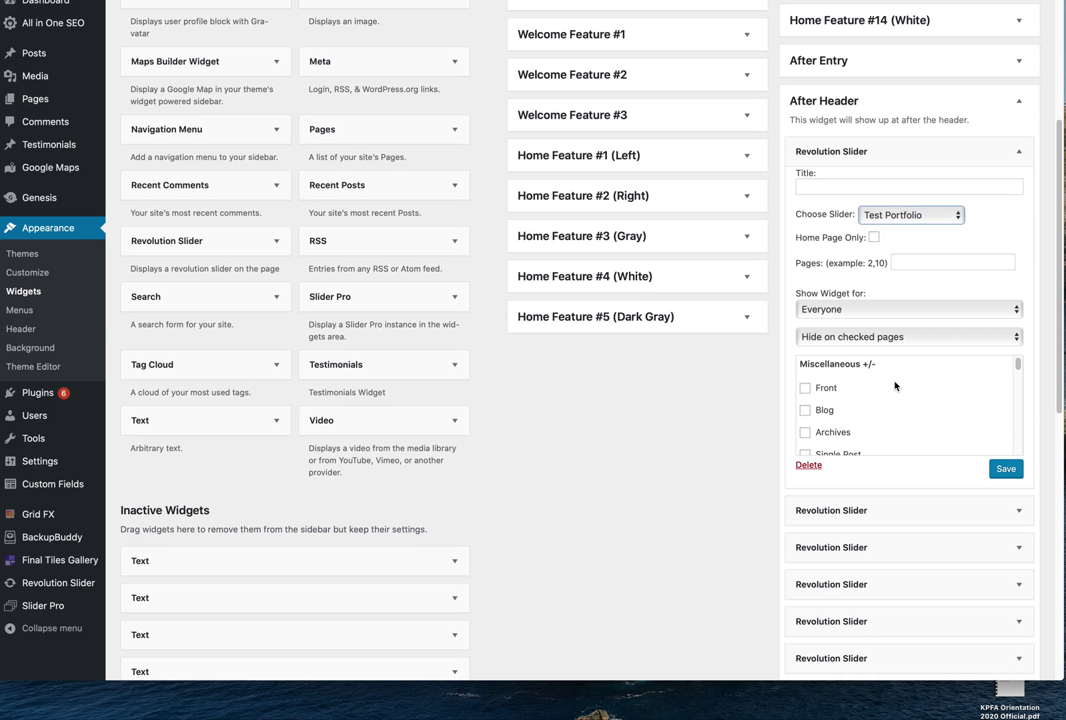
{"action": "left_click", "coordinate": [853, 336]}
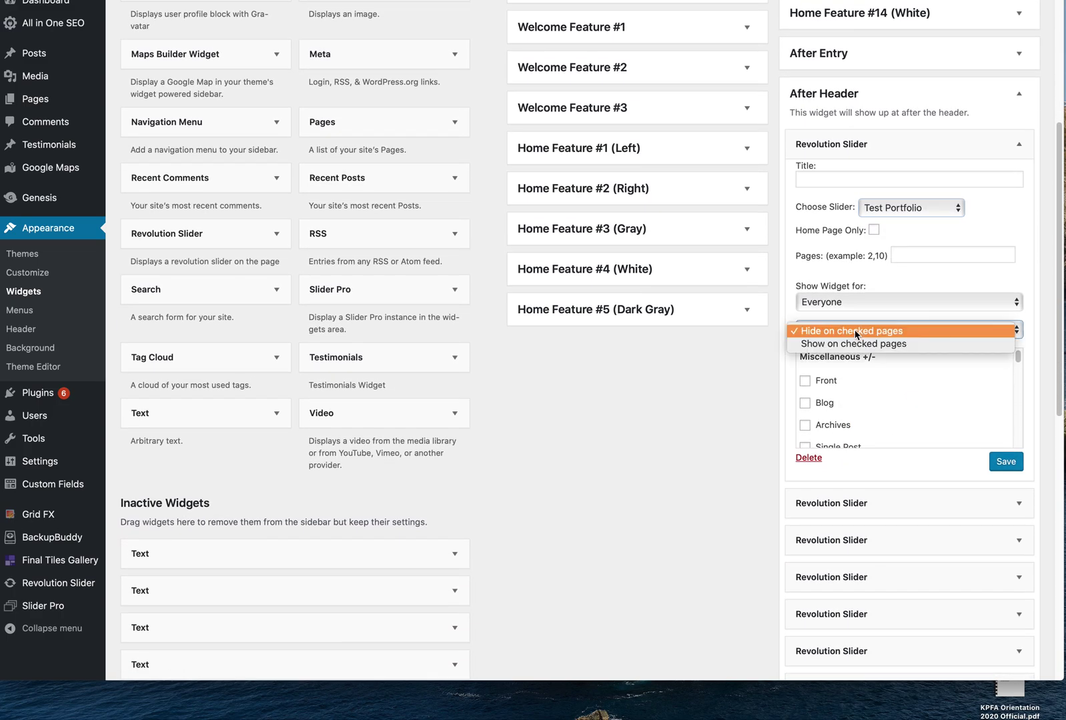
{"action": "left_click", "coordinate": [839, 344]}
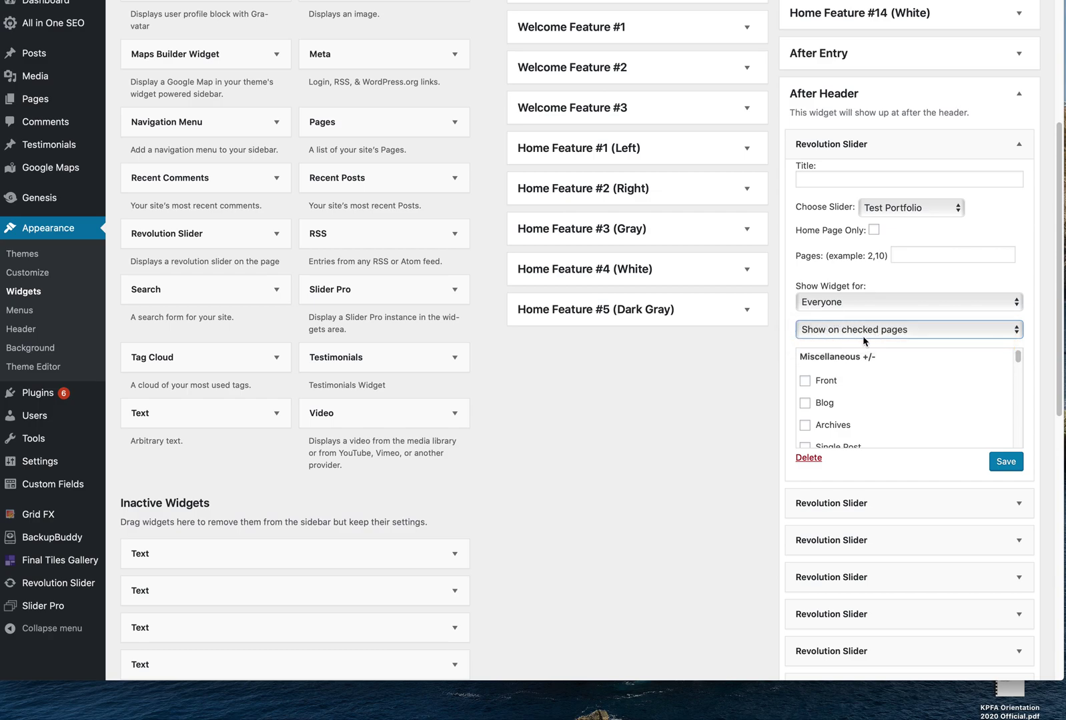
Tick the Test Portfolio page for the new Revolution Slider widget's visibility, save the widget, and collapse it
{"action": "scroll", "coordinate": [891, 352], "scroll_direction": "down", "scroll_amount": 1}
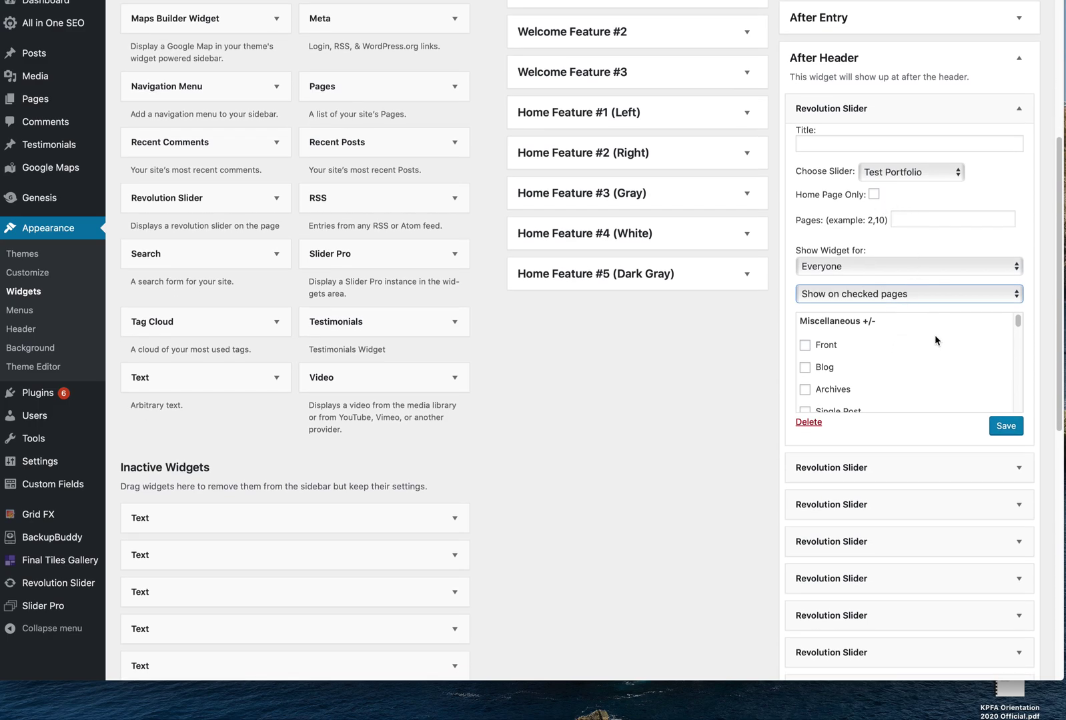
{"action": "scroll", "coordinate": [918, 352], "scroll_direction": "down", "scroll_amount": 4}
{"action": "scroll", "coordinate": [918, 351], "scroll_direction": "down", "scroll_amount": 5}
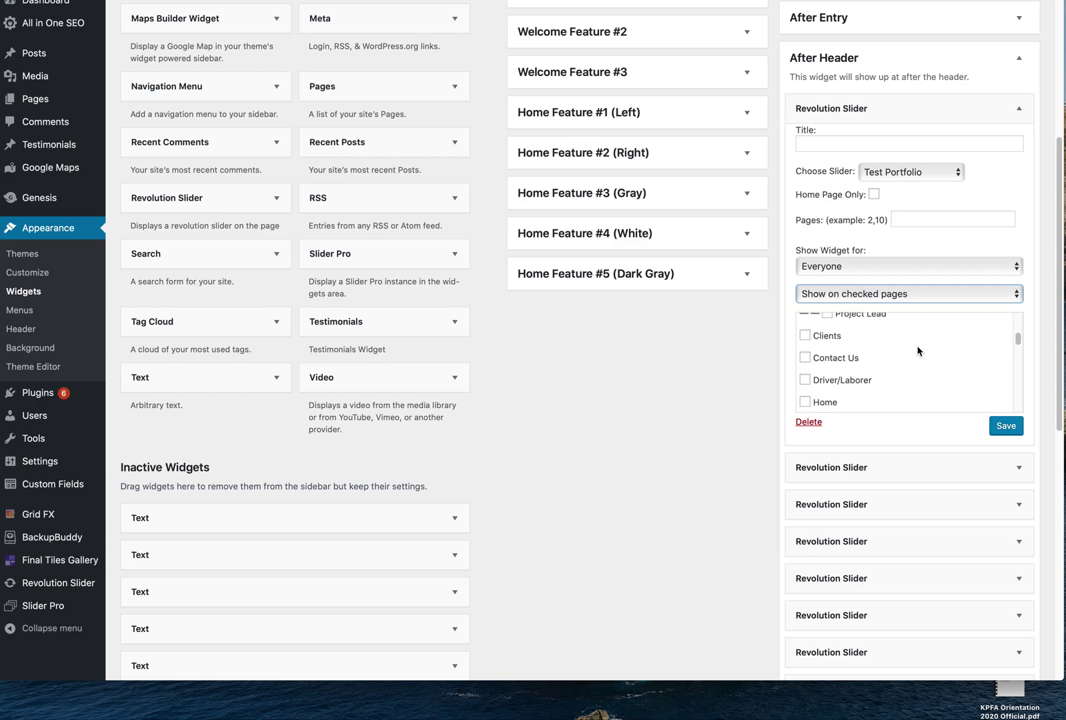
{"action": "scroll", "coordinate": [917, 351], "scroll_direction": "down", "scroll_amount": 5}
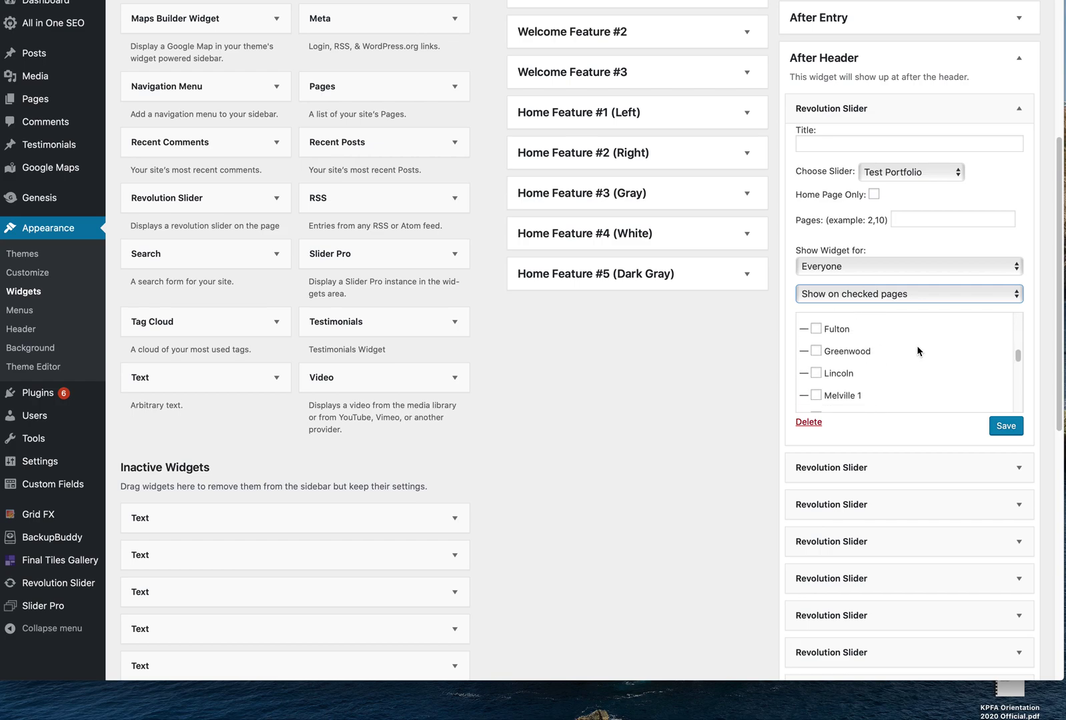
{"action": "scroll", "coordinate": [918, 351], "scroll_direction": "down", "scroll_amount": 5}
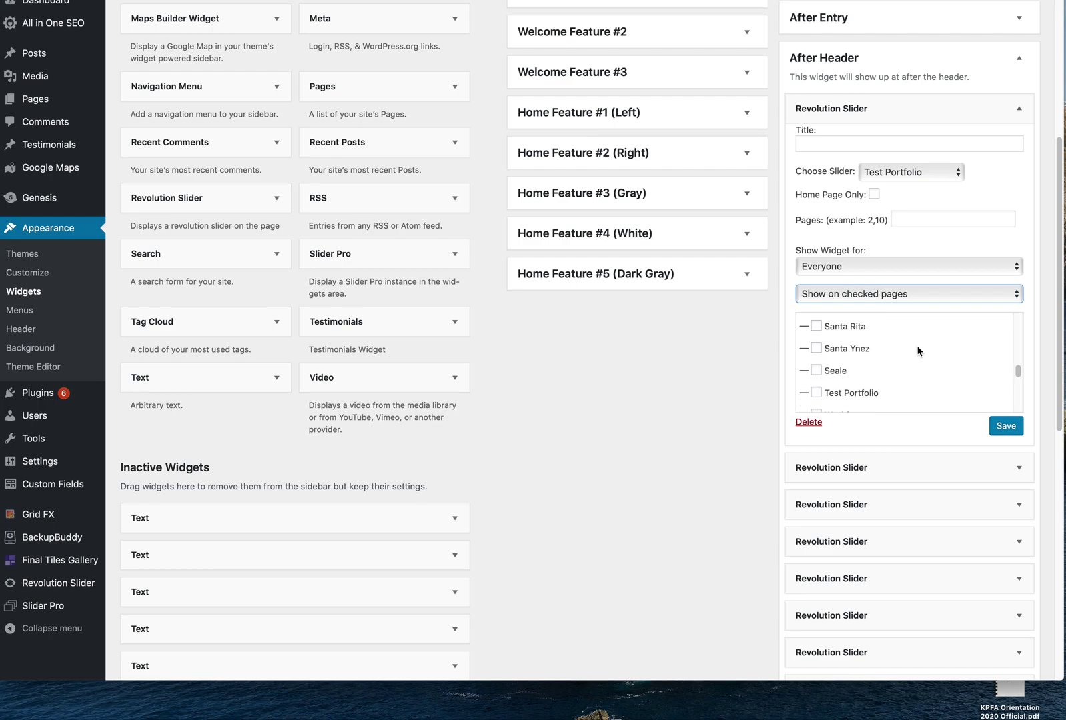
{"action": "scroll", "coordinate": [917, 352], "scroll_direction": "up", "scroll_amount": 2}
{"action": "scroll", "coordinate": [918, 352], "scroll_direction": "up", "scroll_amount": 1}
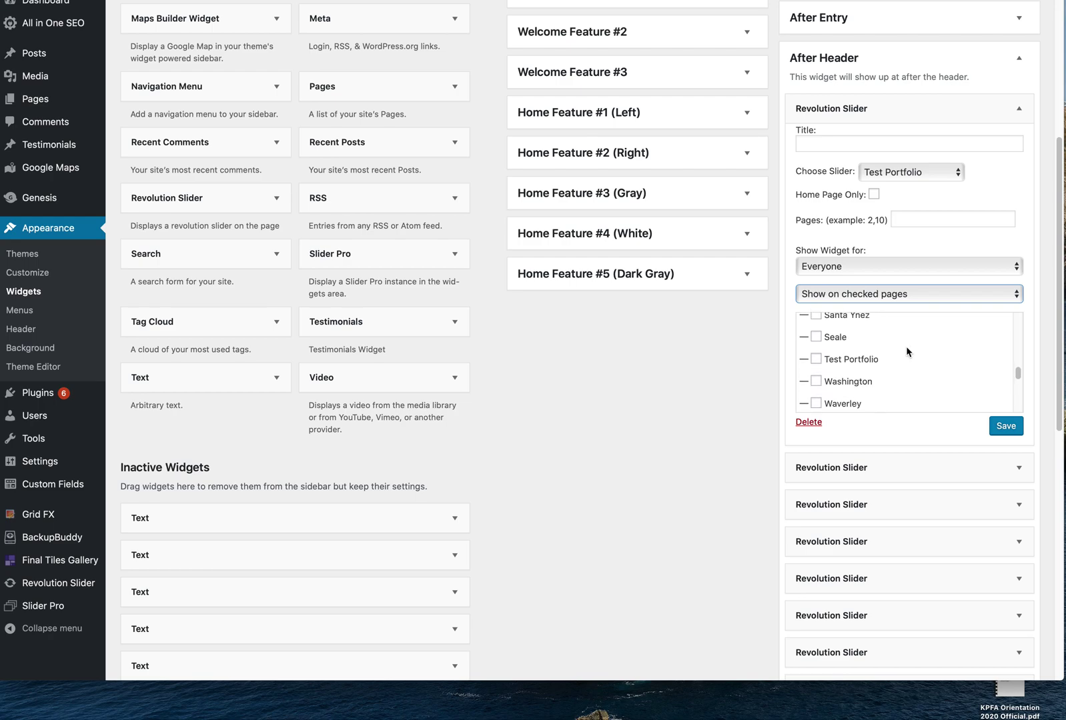
{"action": "left_click", "coordinate": [816, 360]}
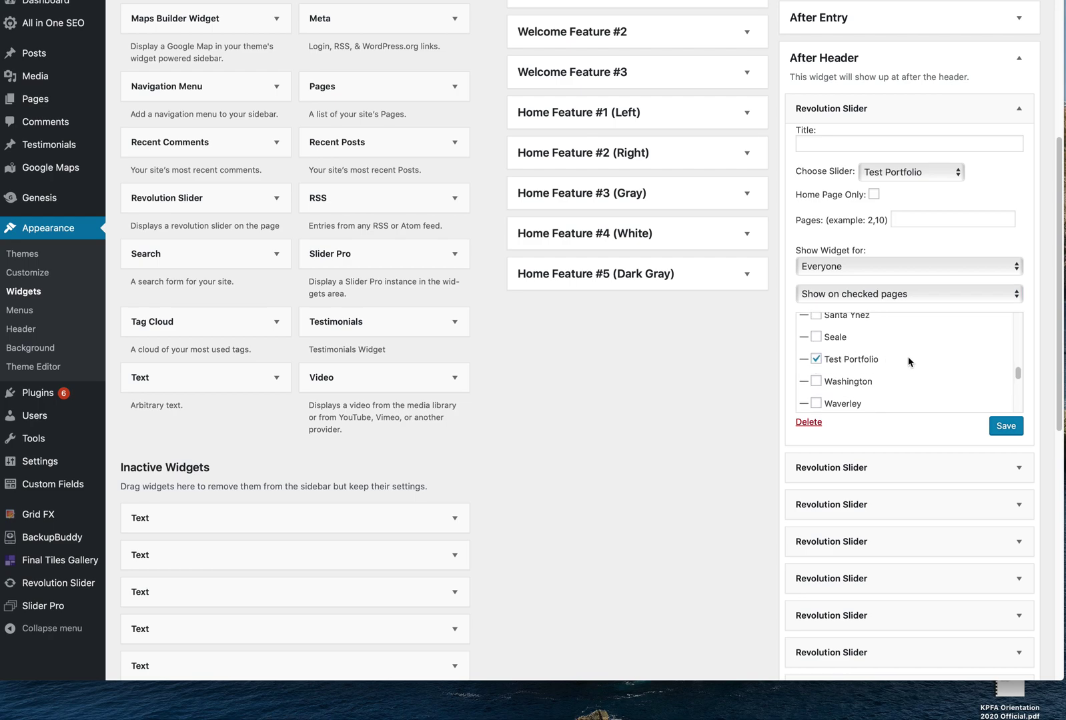
{"action": "left_click", "coordinate": [1007, 427]}
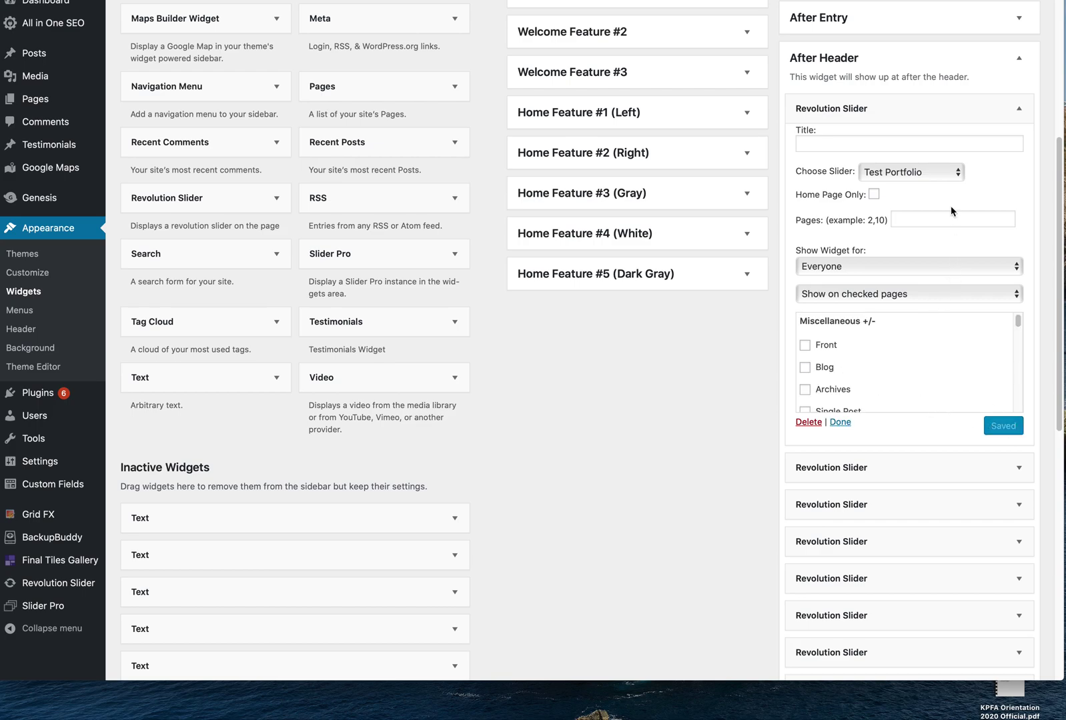
{"action": "left_click", "coordinate": [915, 109]}
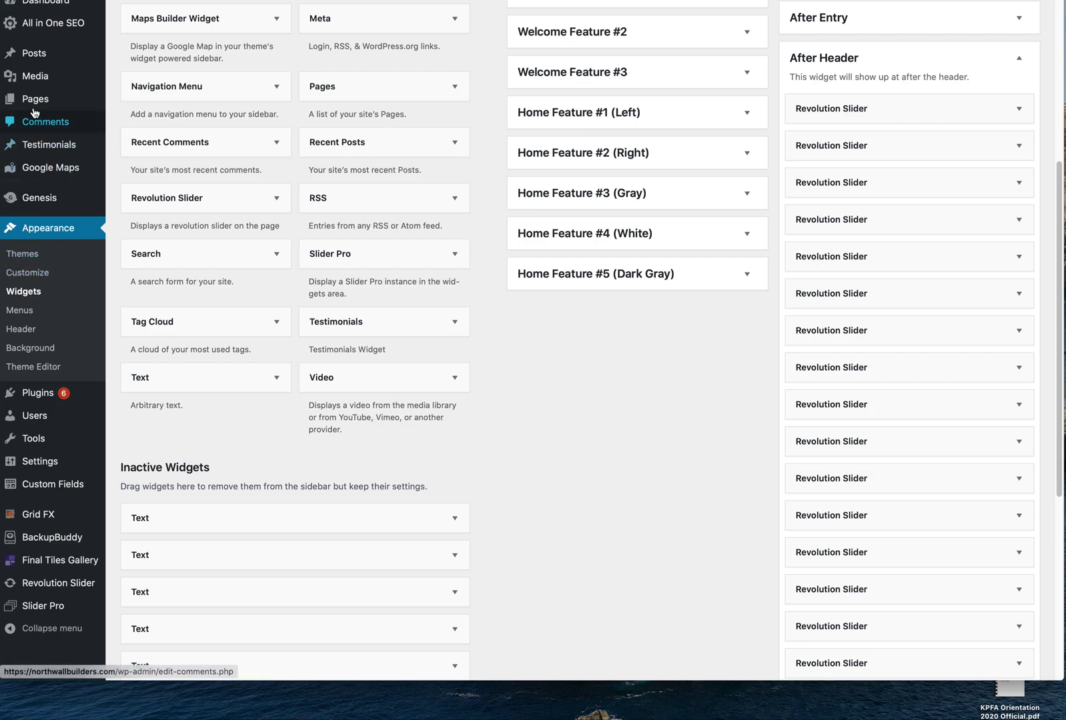
Find the Test Portfolio page in the list of all pages and view it on the live site
{"action": "mouse_move", "coordinate": [35, 102]}
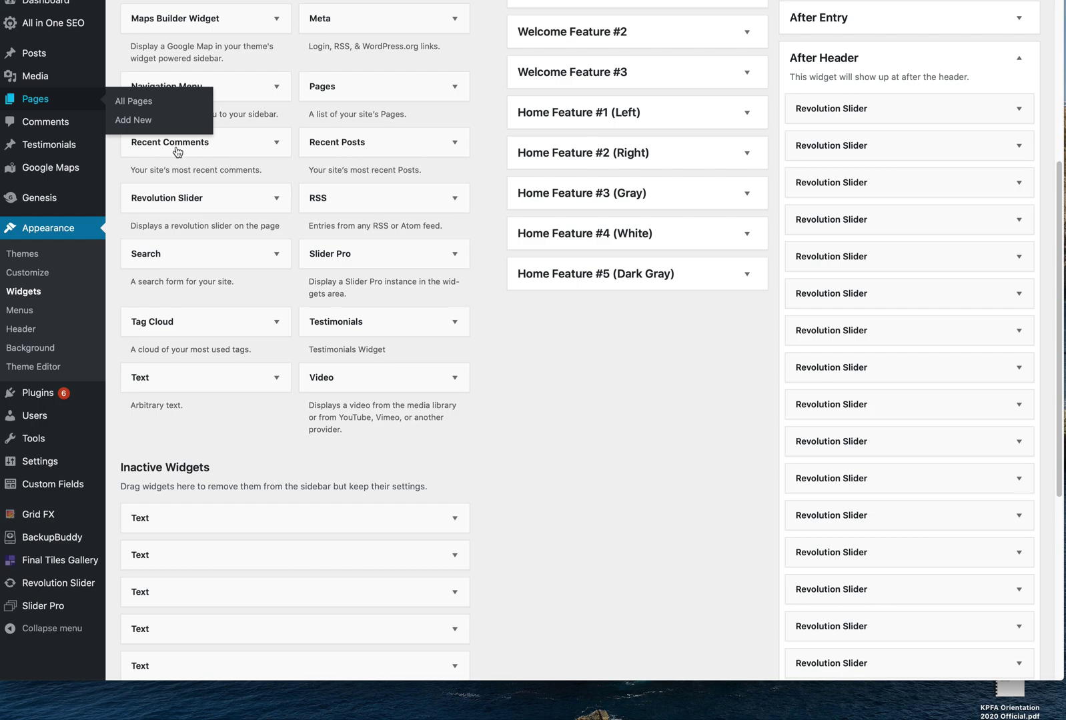
{"action": "left_click", "coordinate": [74, 108]}
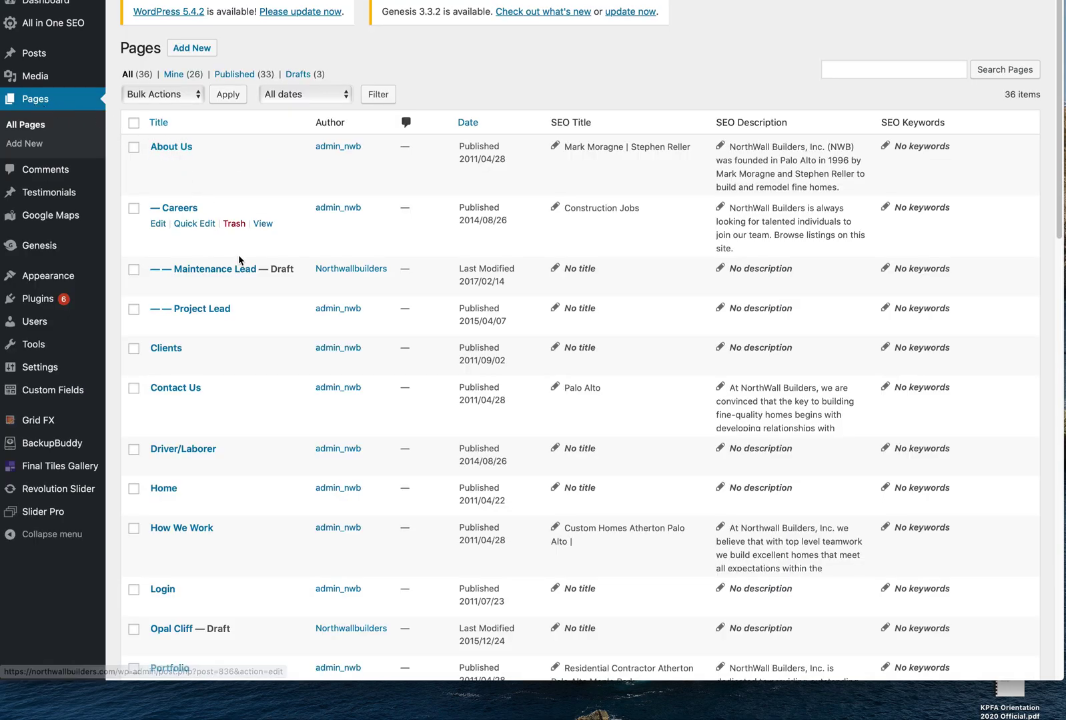
{"action": "scroll", "coordinate": [295, 368], "scroll_direction": "down", "scroll_amount": 5}
{"action": "scroll", "coordinate": [295, 369], "scroll_direction": "down", "scroll_amount": 5}
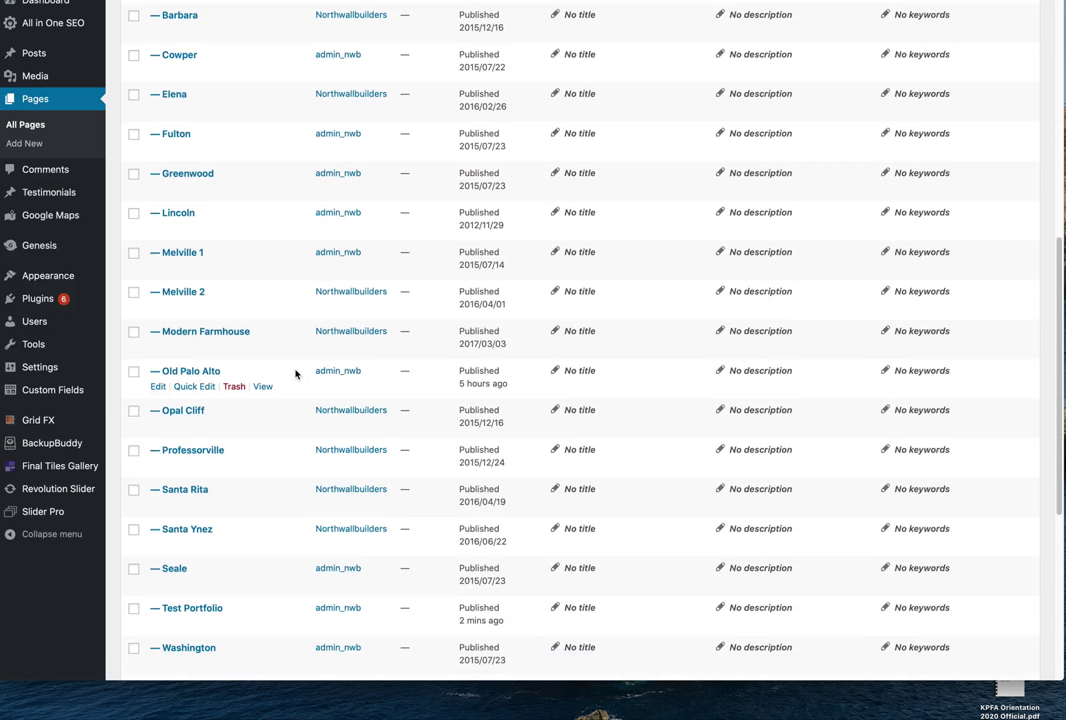
{"action": "scroll", "coordinate": [295, 376], "scroll_direction": "down", "scroll_amount": 3}
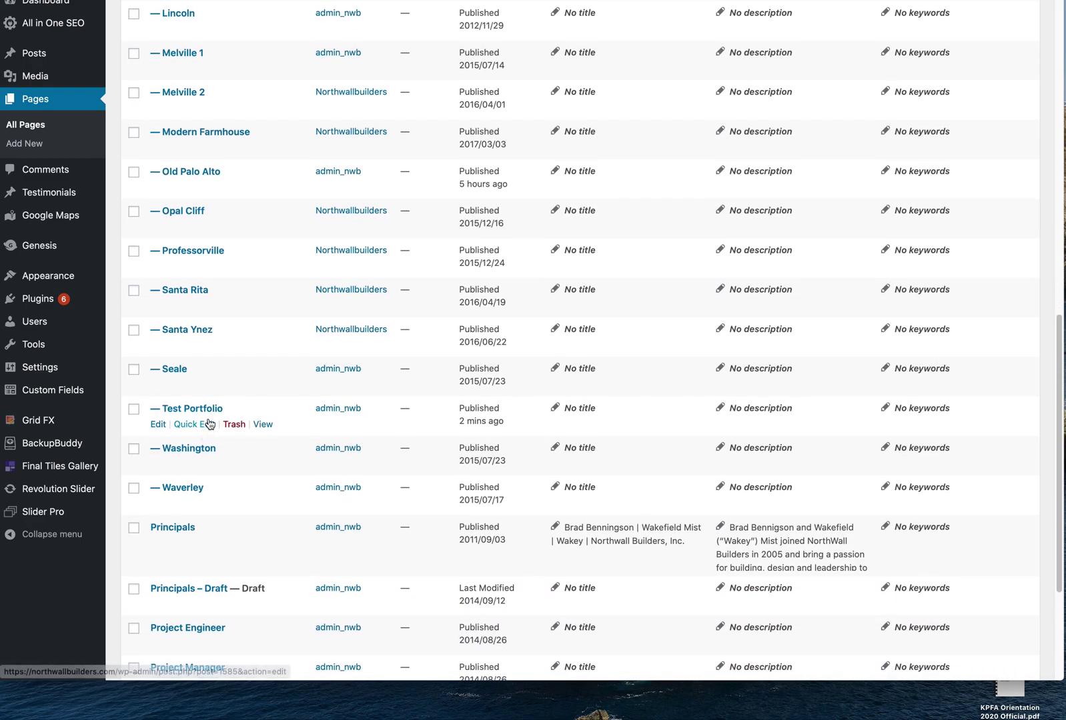
{"action": "left_click", "coordinate": [264, 424]}
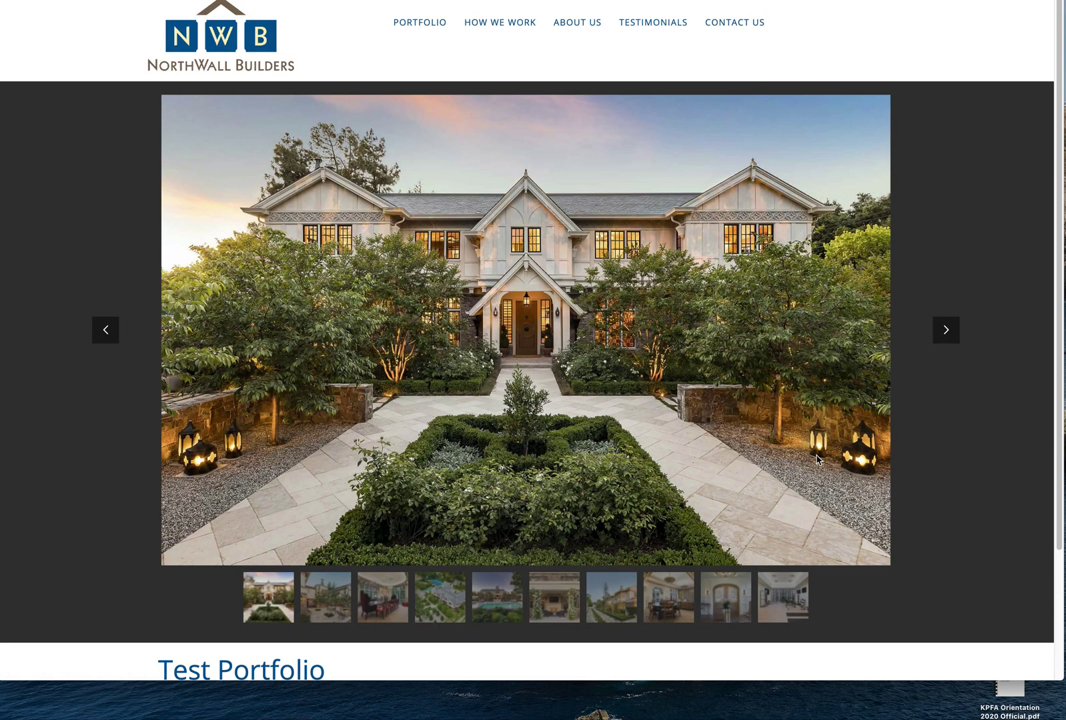
Advance through the images of the live Test Portfolio slider to check the slides, thumbnails and page layout below
{"action": "left_click", "coordinate": [945, 329]}
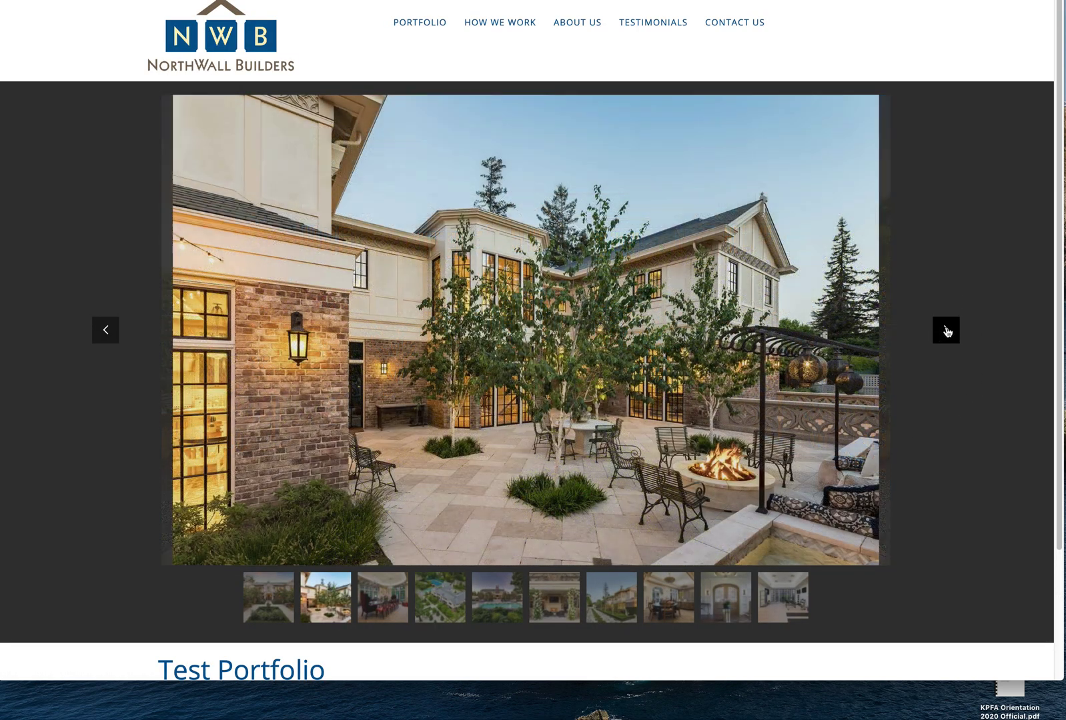
{"action": "left_click", "coordinate": [946, 329]}
{"action": "left_click", "coordinate": [946, 330]}
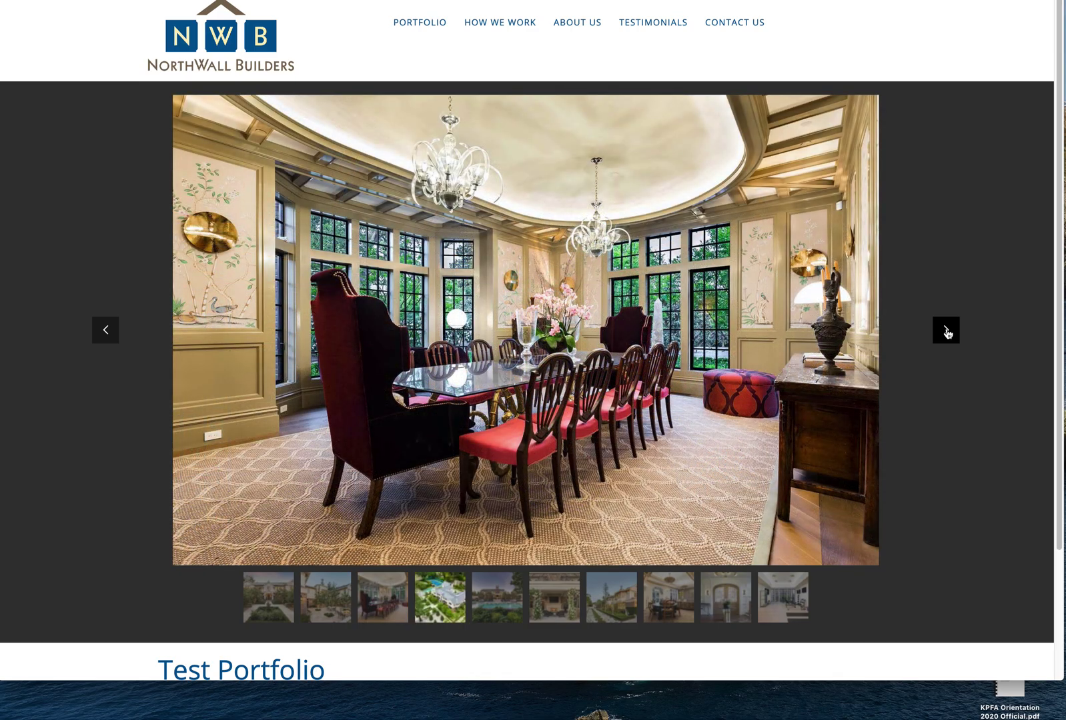
{"action": "left_click", "coordinate": [947, 331]}
{"action": "left_click", "coordinate": [947, 332]}
{"action": "left_click", "coordinate": [947, 331]}
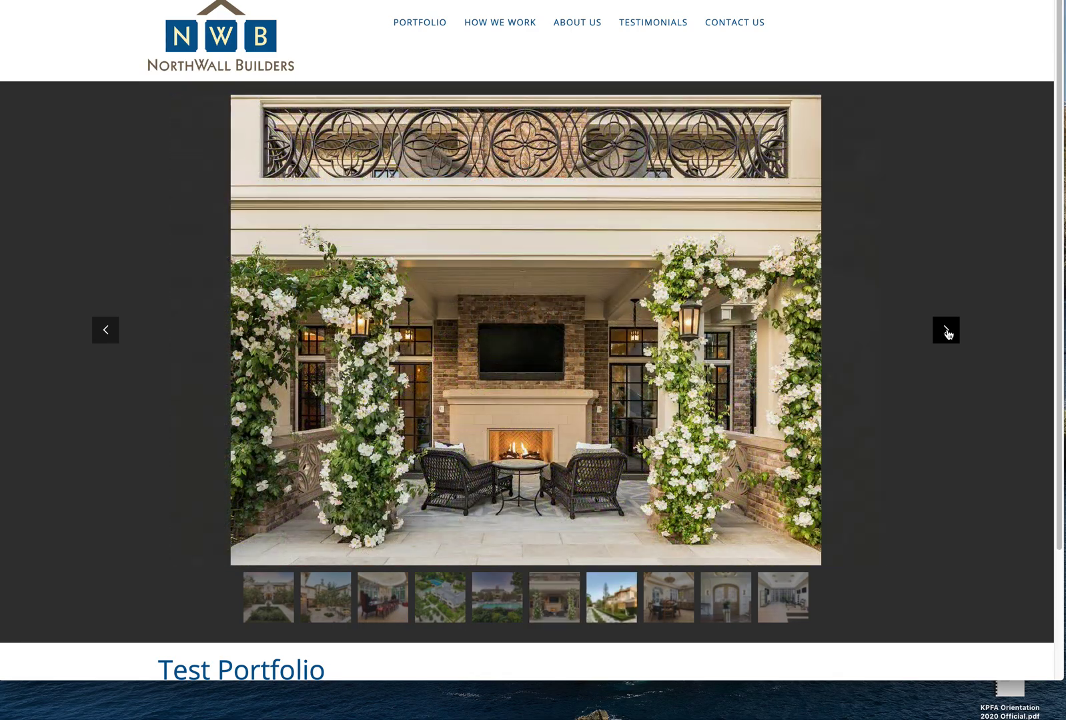
{"action": "scroll", "coordinate": [893, 354], "scroll_direction": "down", "scroll_amount": 4}
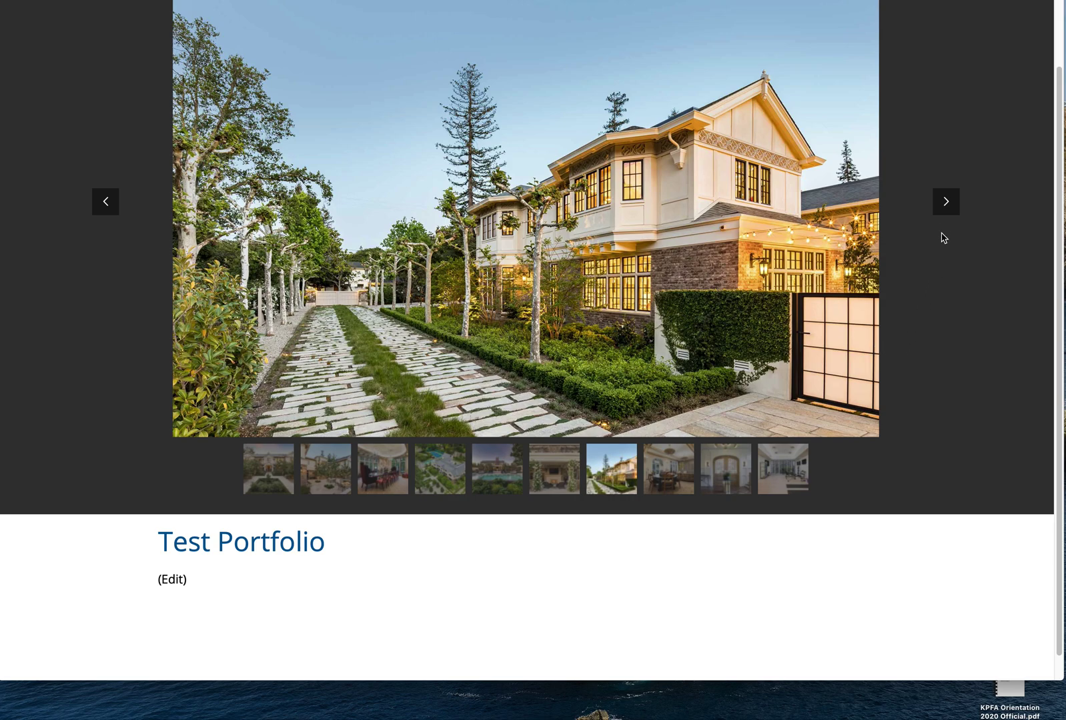
{"action": "left_click", "coordinate": [945, 201]}
{"action": "left_click", "coordinate": [945, 202]}
{"action": "left_click", "coordinate": [944, 203]}
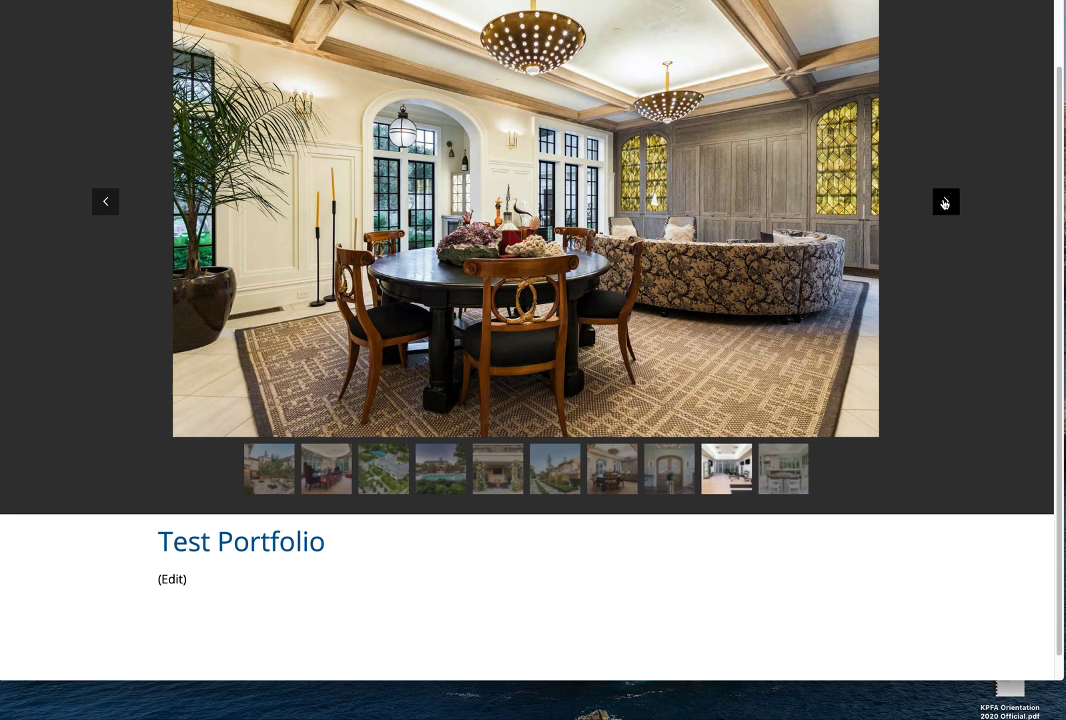
{"action": "left_click", "coordinate": [945, 203]}
{"action": "left_click", "coordinate": [944, 202]}
{"action": "left_click", "coordinate": [944, 203]}
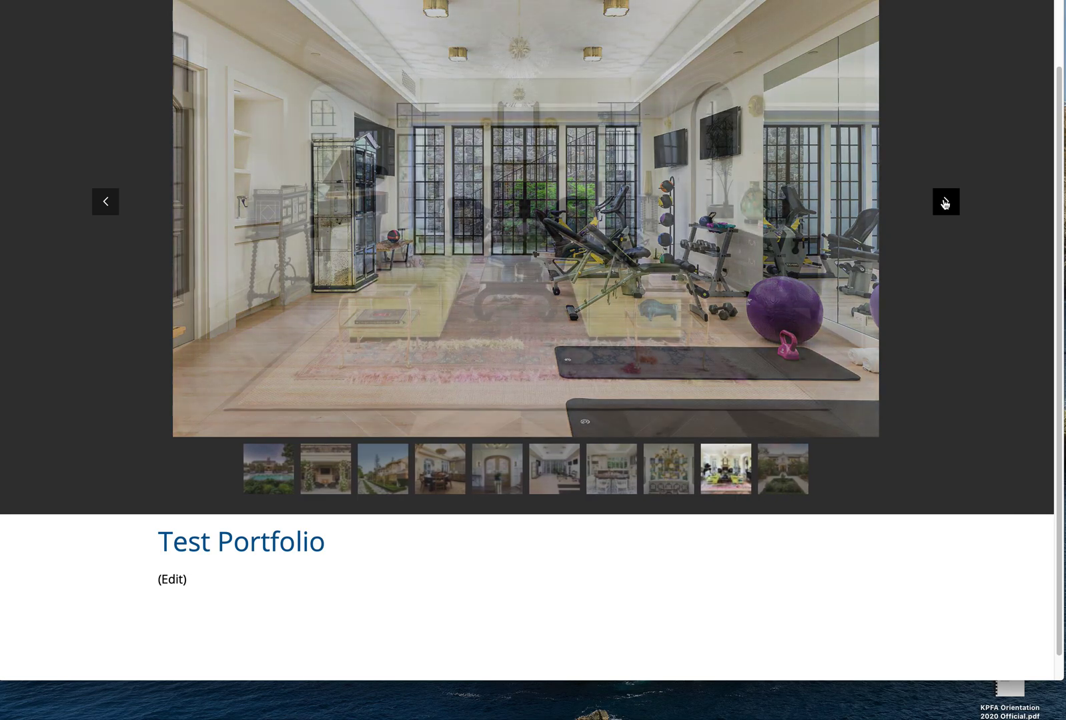
{"action": "left_click", "coordinate": [944, 203]}
{"action": "left_click", "coordinate": [945, 203]}
{"action": "left_click", "coordinate": [945, 204]}
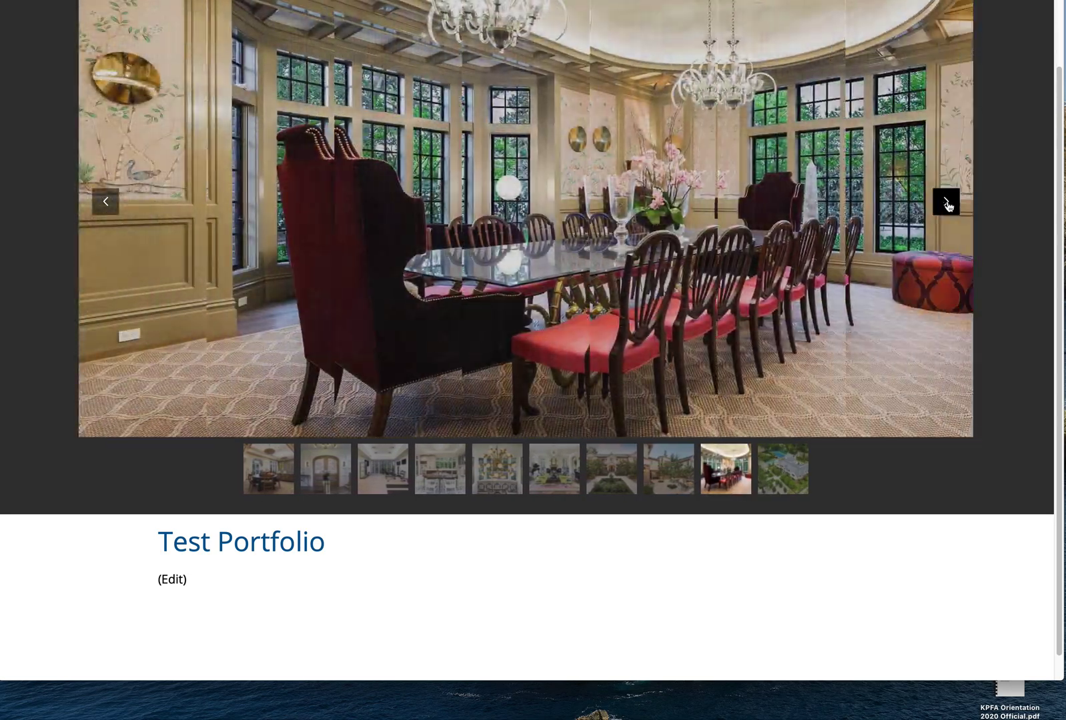
{"action": "left_click", "coordinate": [945, 203]}
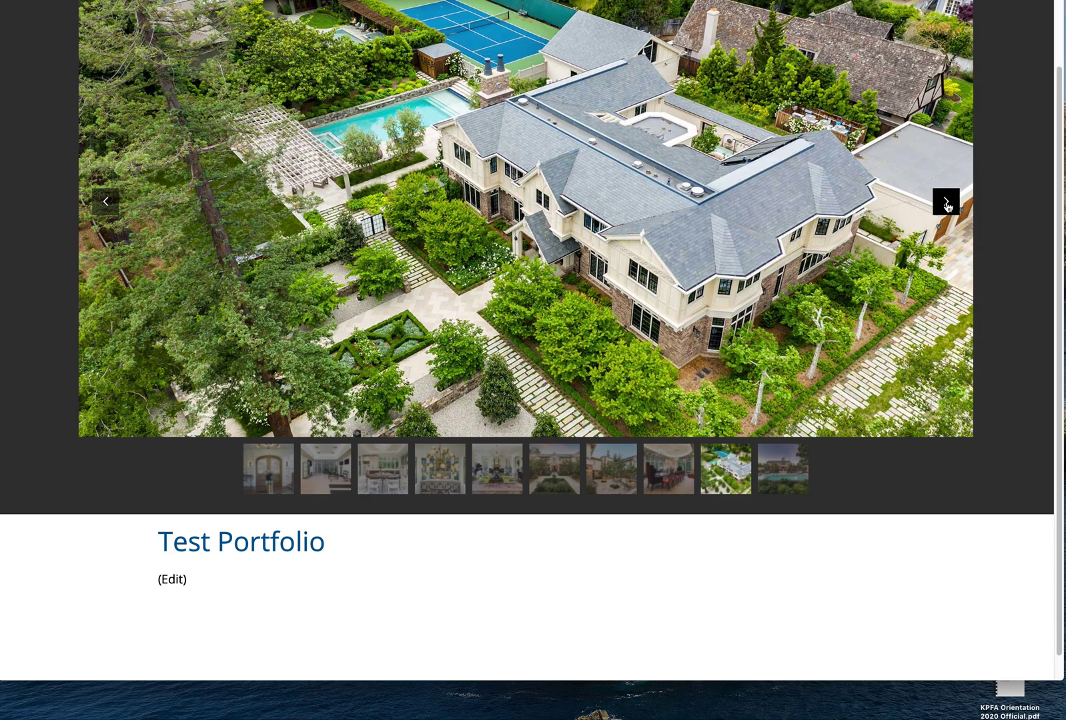
{"action": "left_click", "coordinate": [946, 203]}
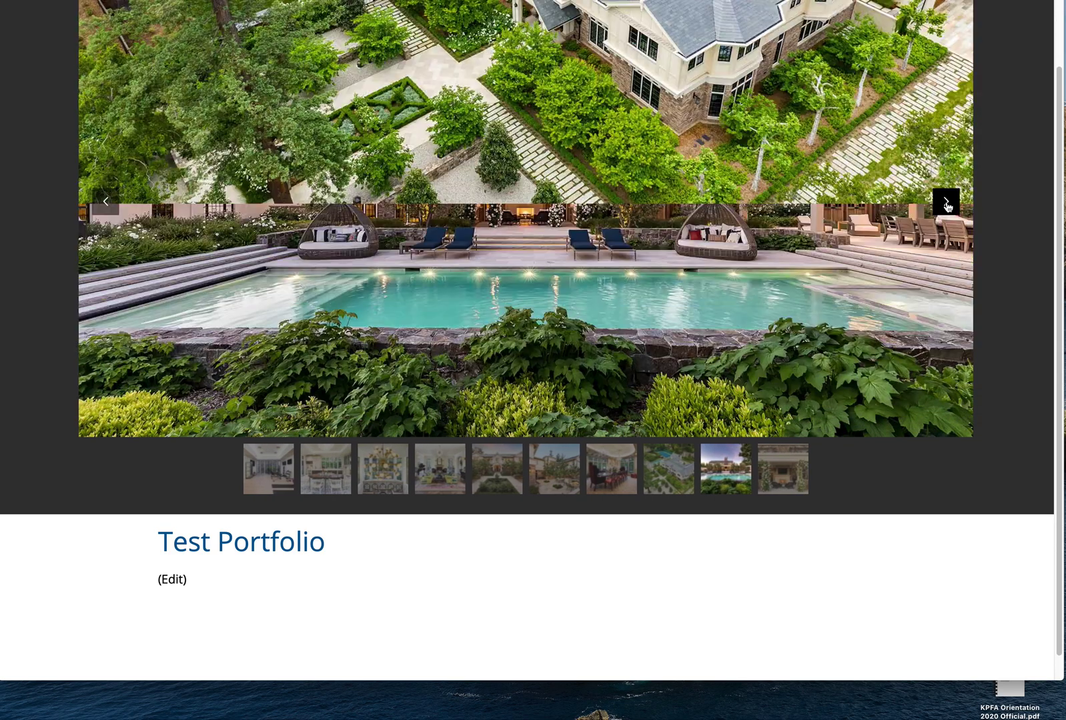
{"action": "left_click", "coordinate": [946, 204]}
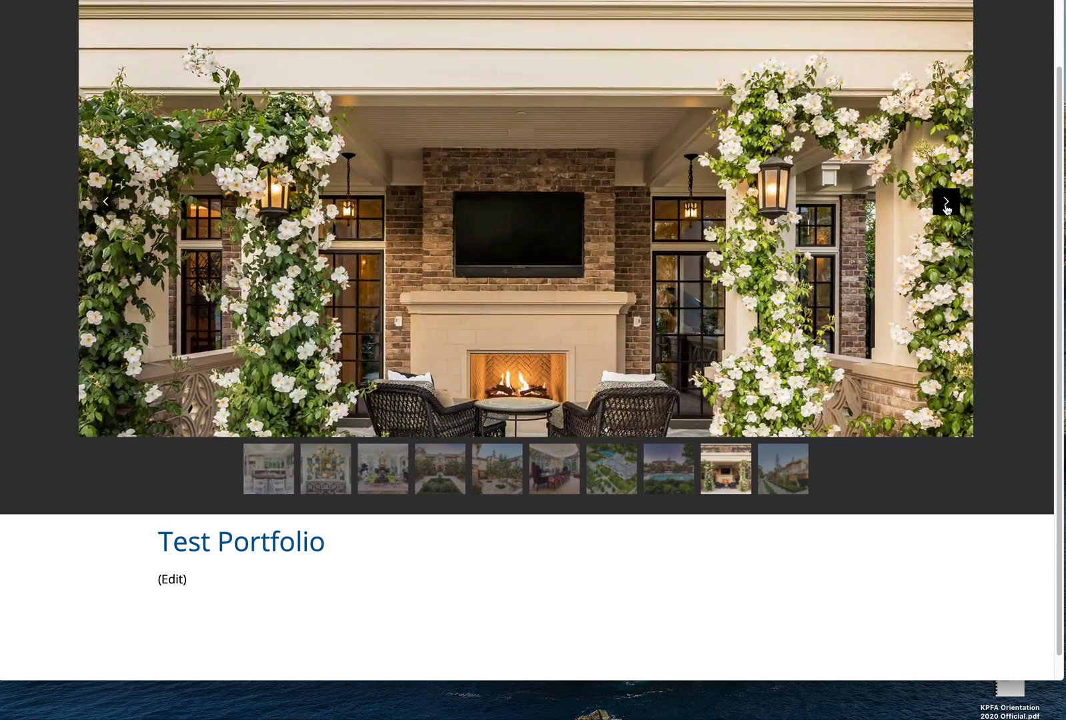
{"action": "left_click", "coordinate": [946, 207]}
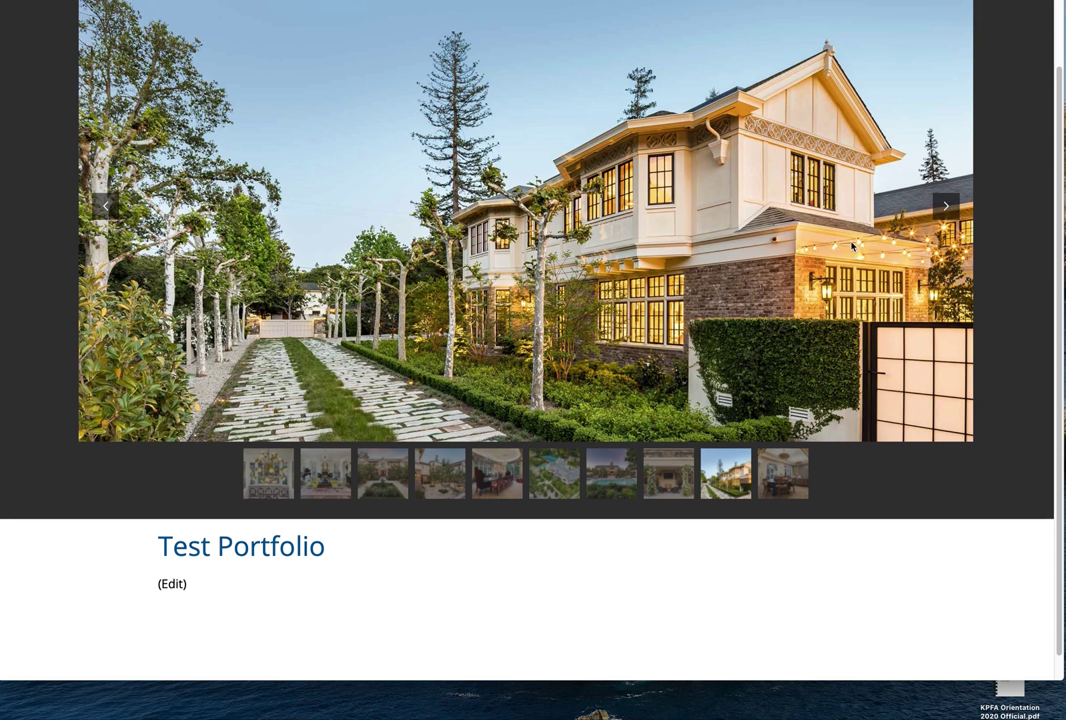
Return from the live page to the site's admin area and go to its navigation menu management
{"action": "scroll", "coordinate": [733, 200], "scroll_direction": "up", "scroll_amount": 3}
{"action": "mouse_move", "coordinate": [390, 14]}
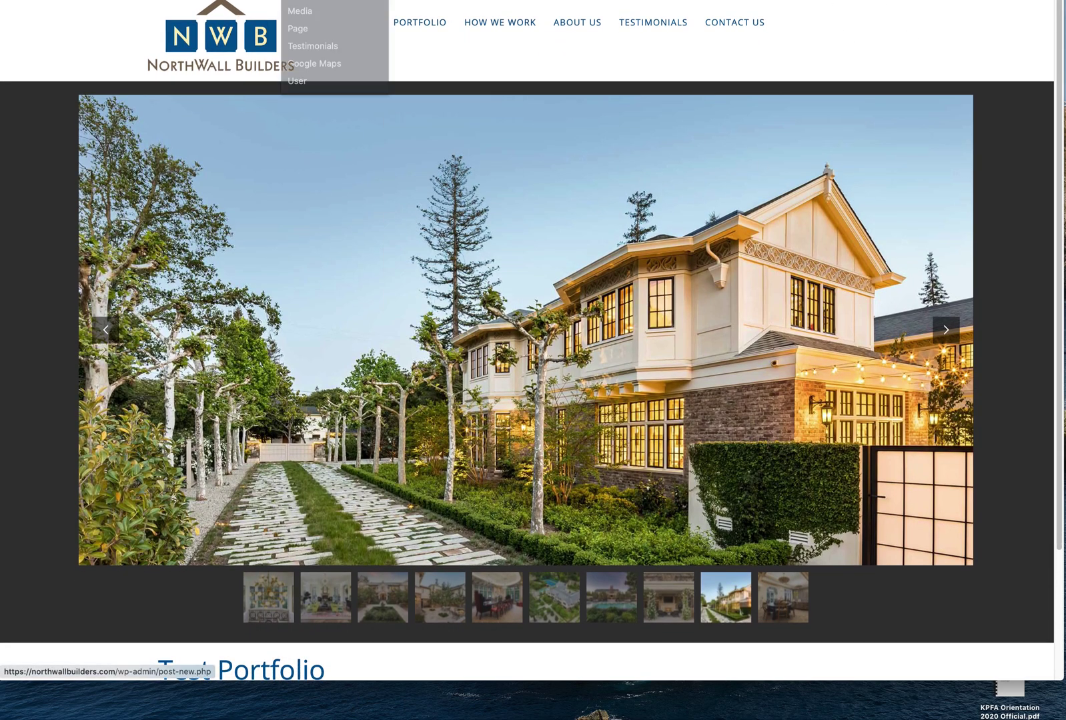
{"action": "left_click", "coordinate": [299, 4]}
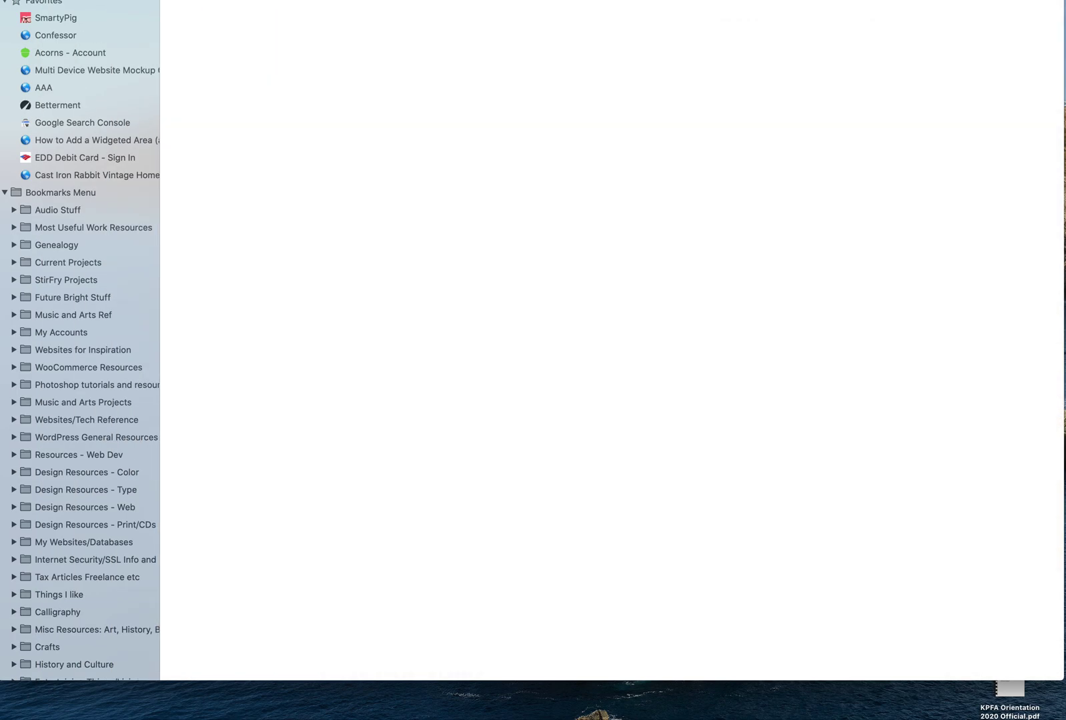
{"action": "left_click", "coordinate": [660, 428]}
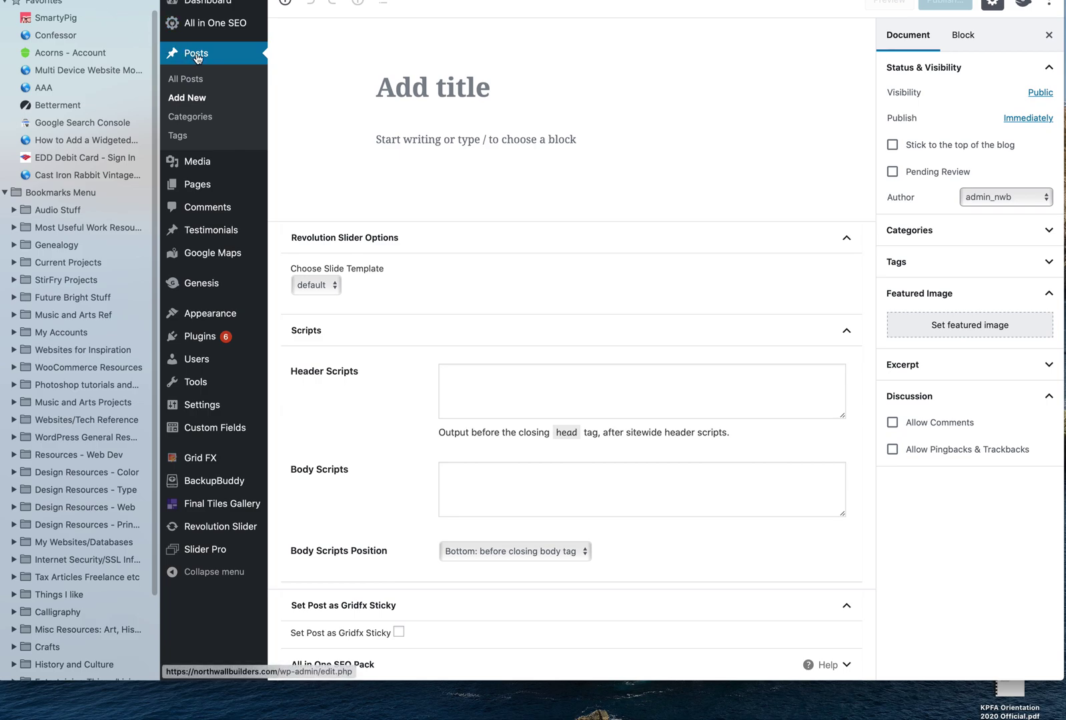
{"action": "left_click", "coordinate": [197, 187]}
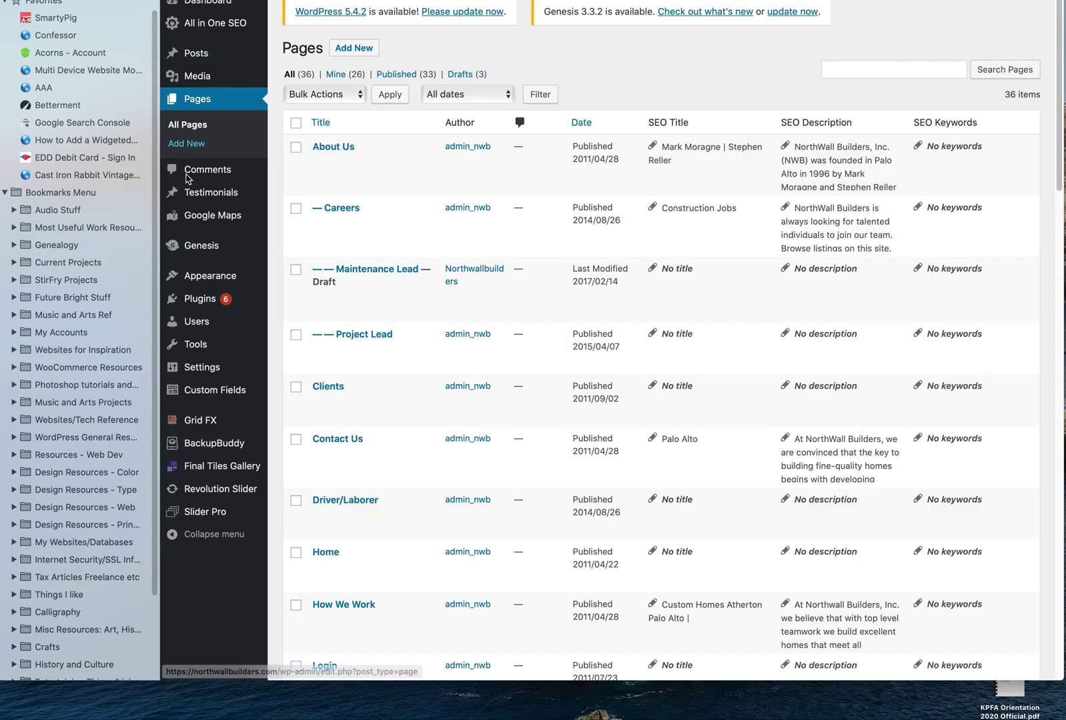
{"action": "mouse_move", "coordinate": [197, 392]}
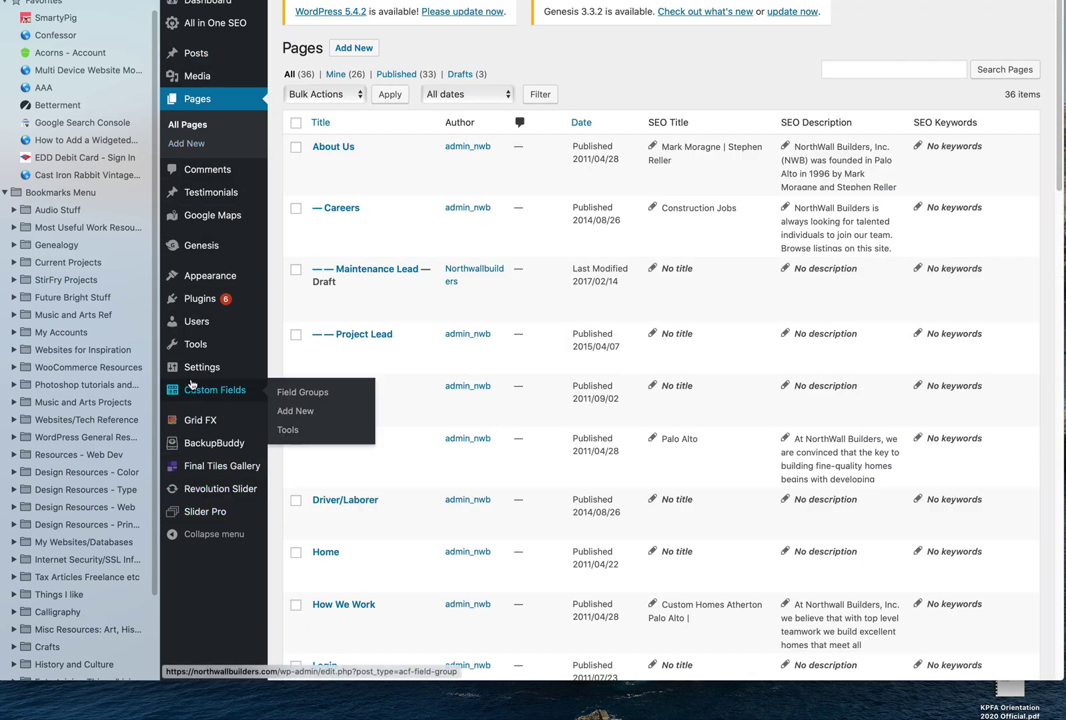
{"action": "mouse_move", "coordinate": [190, 354]}
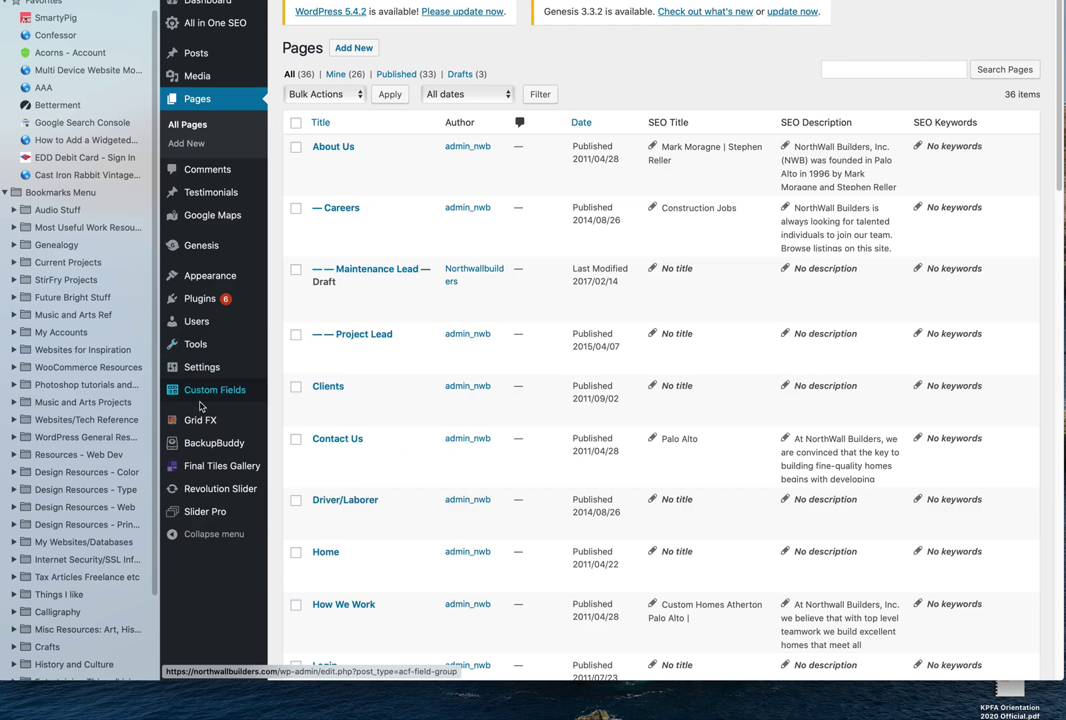
{"action": "mouse_move", "coordinate": [206, 274]}
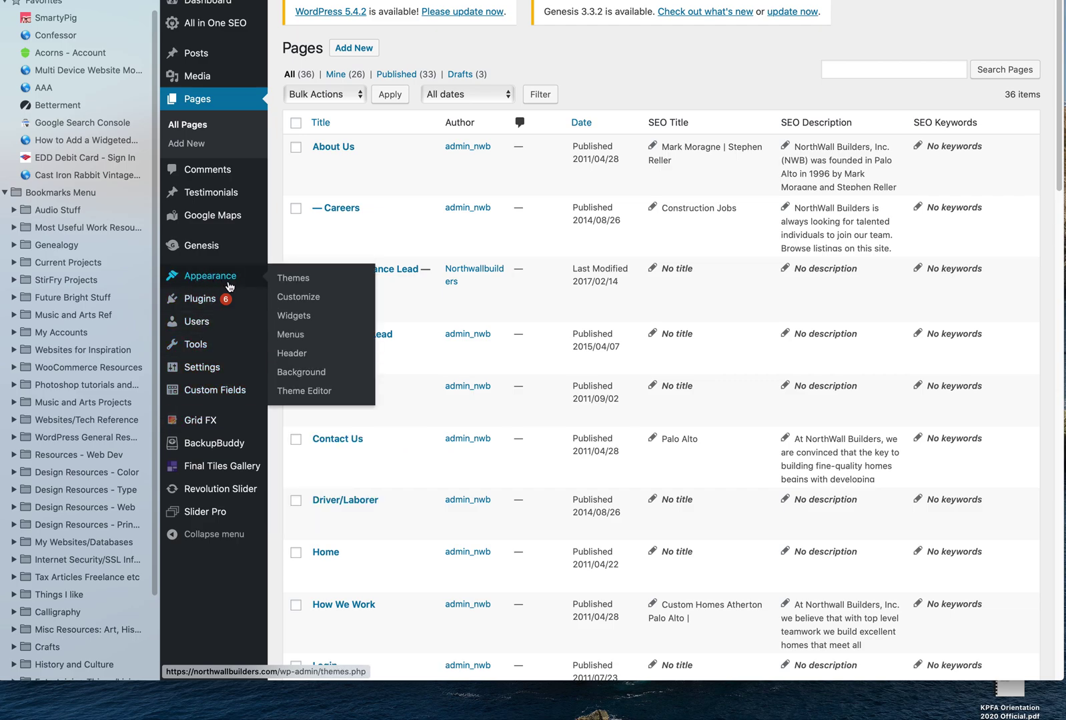
{"action": "left_click", "coordinate": [291, 335]}
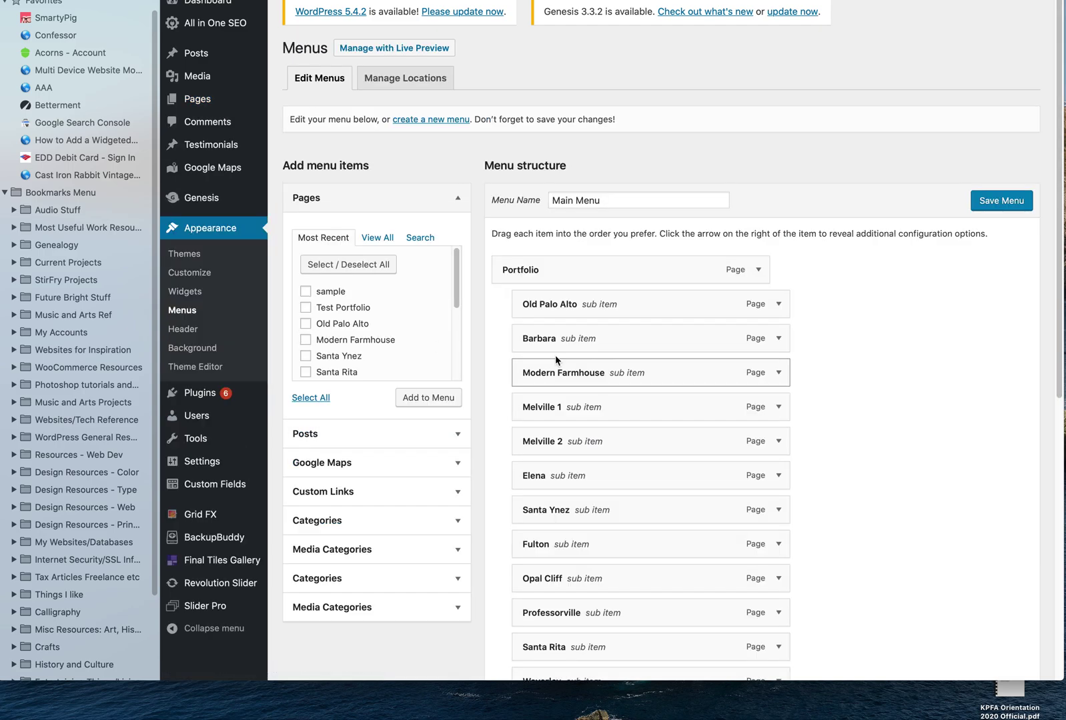
Add the Test Portfolio page to the Main Menu and locate the new item in the menu structure
{"action": "scroll", "coordinate": [760, 300], "scroll_direction": "down", "scroll_amount": 4}
{"action": "scroll", "coordinate": [758, 270], "scroll_direction": "down", "scroll_amount": 1}
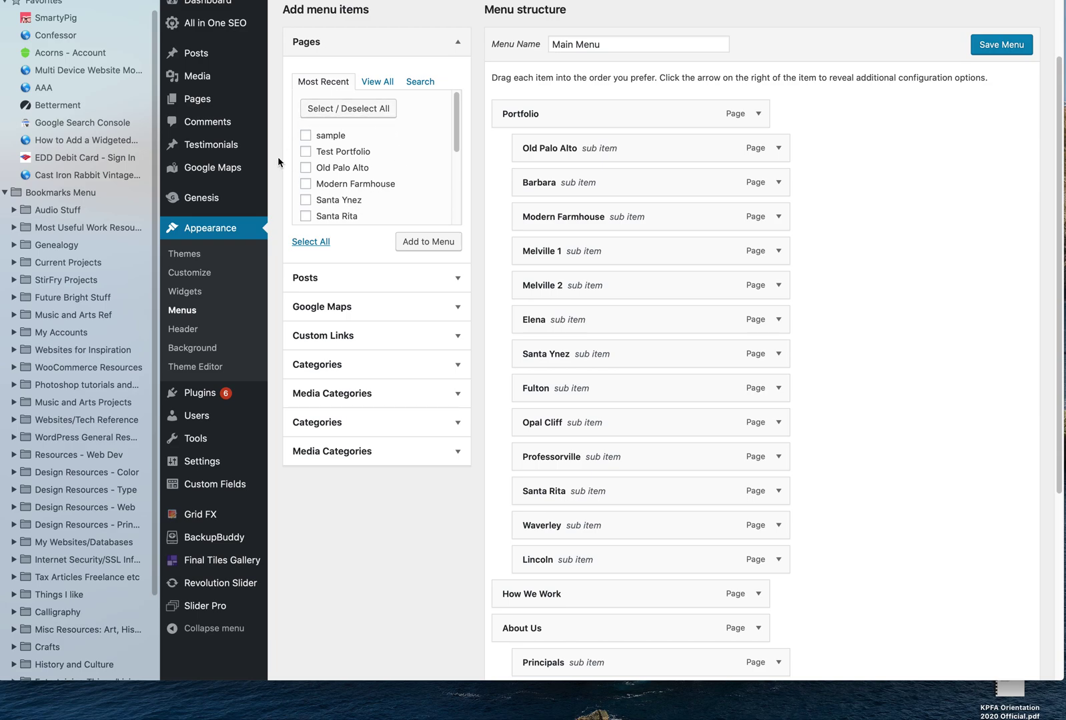
{"action": "scroll", "coordinate": [457, 130], "scroll_direction": "down", "scroll_amount": 5}
{"action": "scroll", "coordinate": [450, 114], "scroll_direction": "up", "scroll_amount": 5}
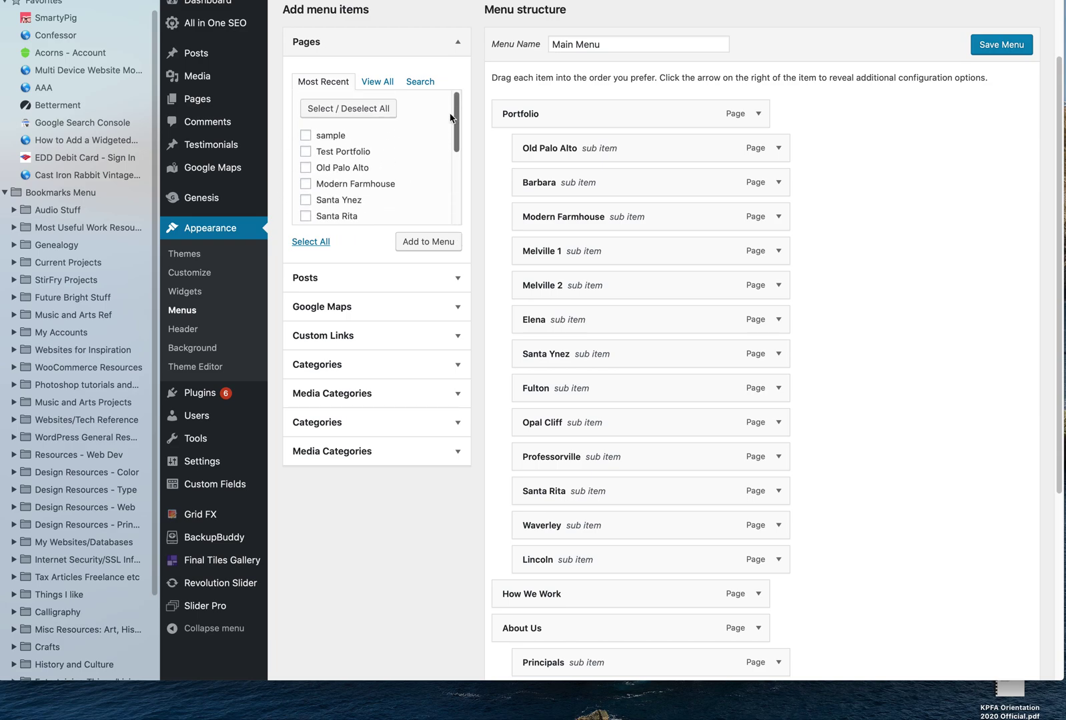
{"action": "left_click", "coordinate": [306, 152]}
{"action": "left_click", "coordinate": [419, 242]}
{"action": "scroll", "coordinate": [873, 346], "scroll_direction": "down", "scroll_amount": 10}
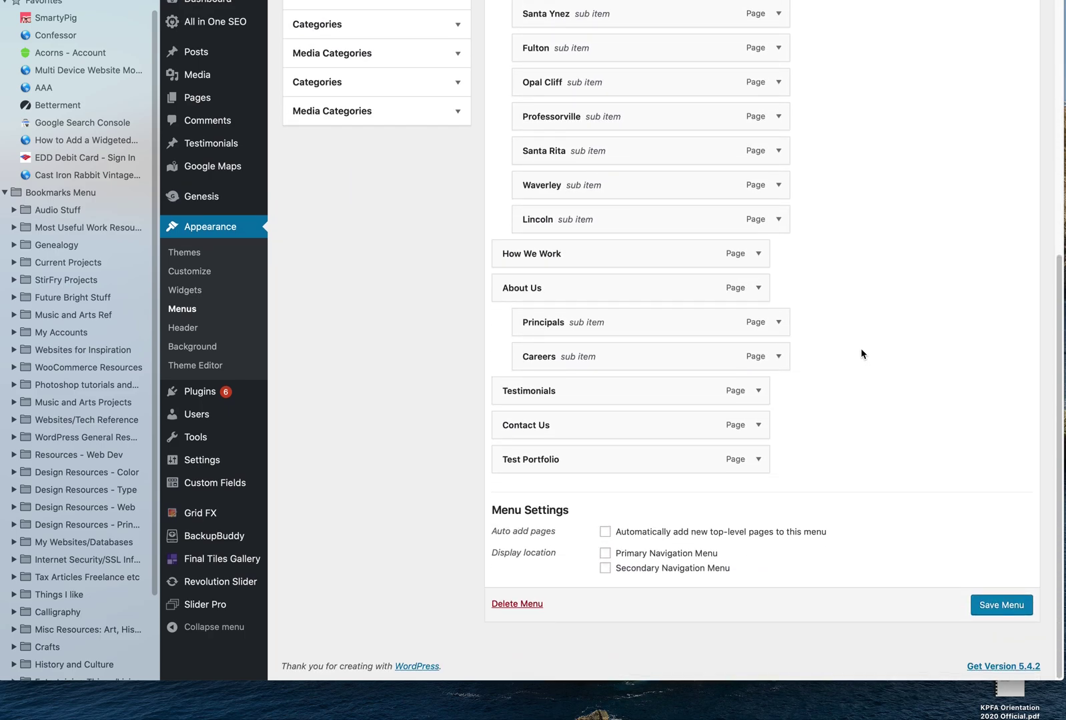
Move the Test Portfolio menu item under Portfolio as a sub item directly after Lincoln
{"action": "left_click_drag", "start_coordinate": [621, 454], "coordinate": [659, 288]}
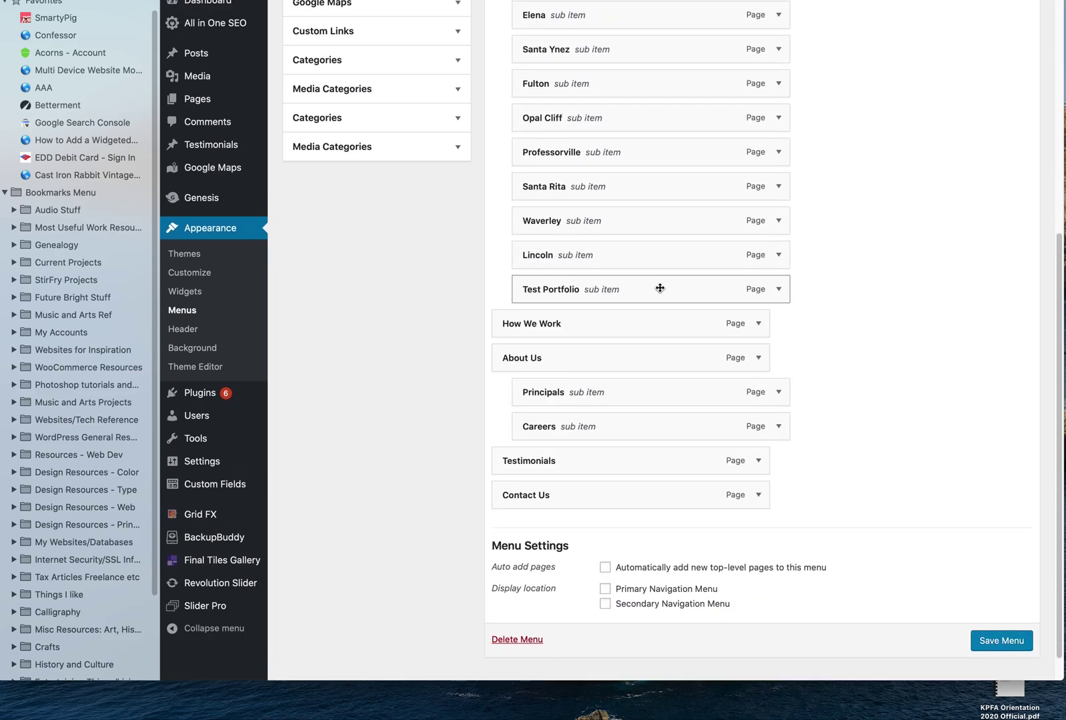
{"action": "scroll", "coordinate": [898, 384], "scroll_direction": "up", "scroll_amount": 5}
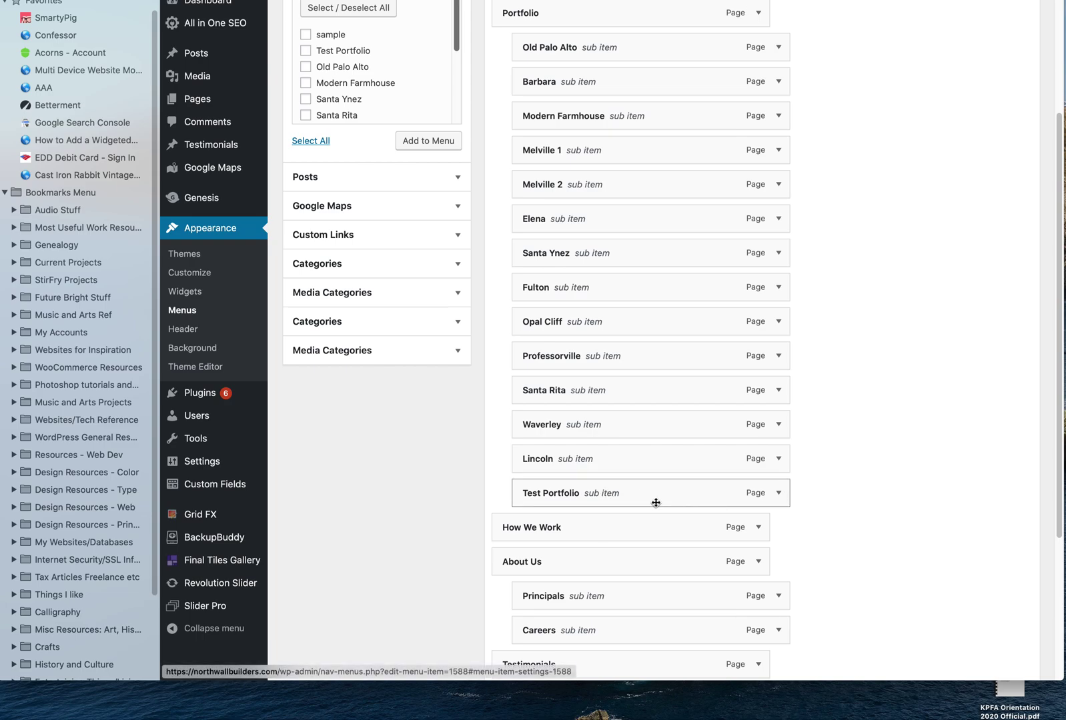
{"action": "left_click_drag", "start_coordinate": [650, 495], "coordinate": [778, 504]}
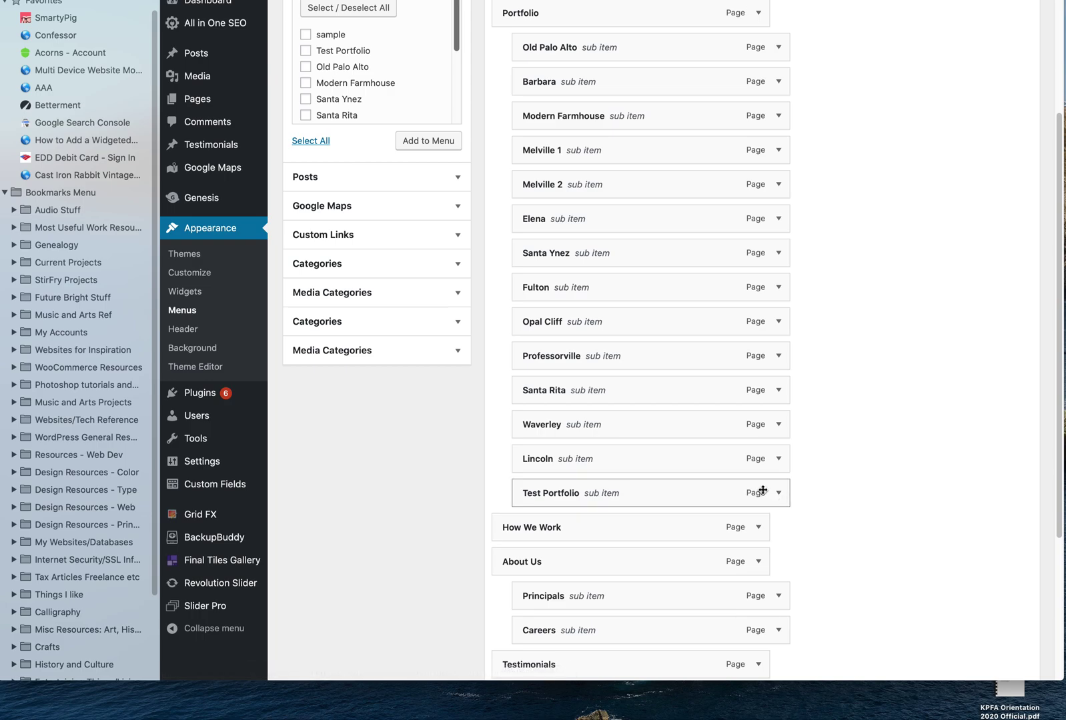
Remove the Test Portfolio sub item from the Main Menu and save the menu
{"action": "left_click", "coordinate": [778, 494]}
{"action": "scroll", "coordinate": [638, 599], "scroll_direction": "down", "scroll_amount": 3}
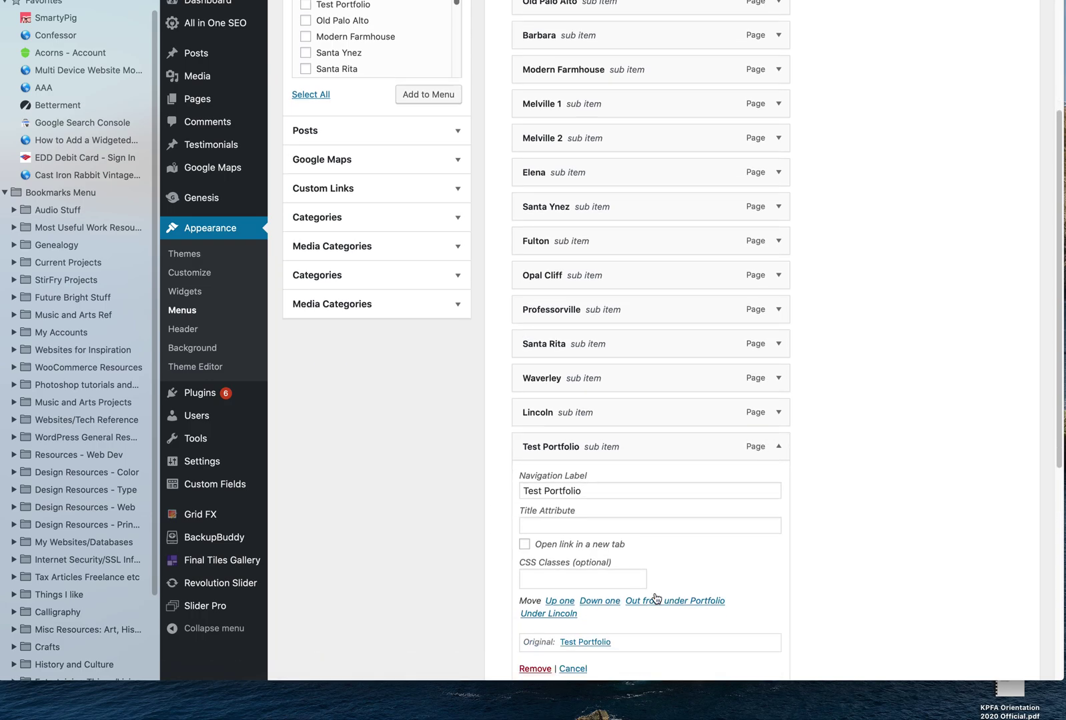
{"action": "left_click", "coordinate": [535, 521]}
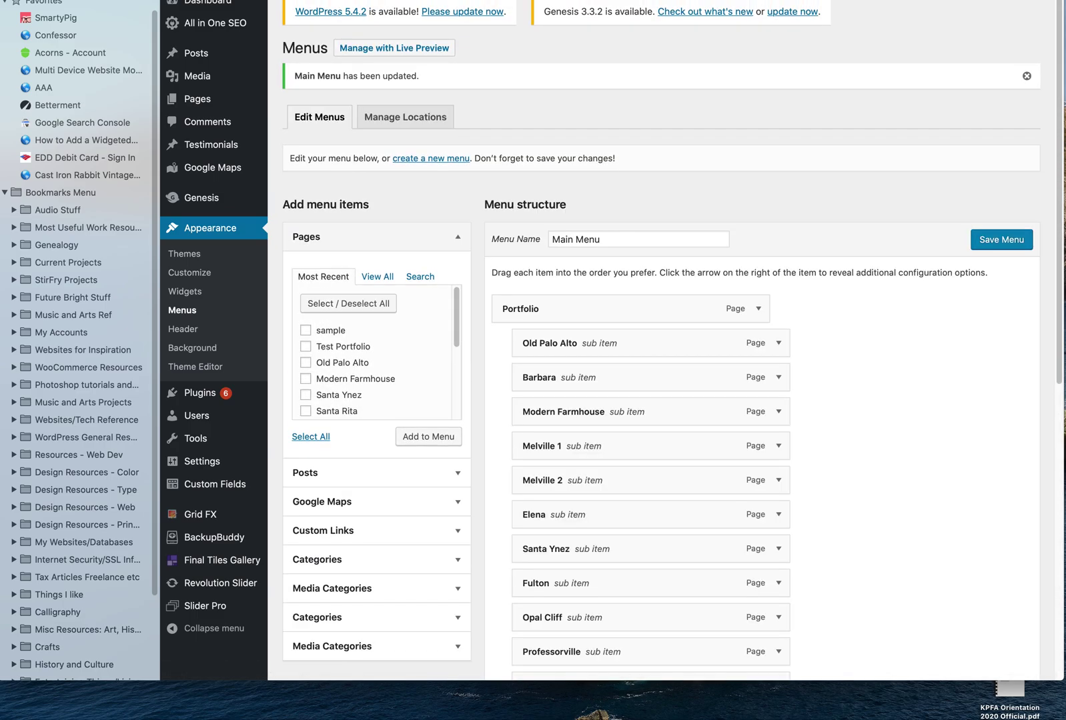
Check the live Portfolio page, return to the menu management and review the lower part of the Main Menu structure
{"action": "key", "text": "ctrl+Tab"}
{"action": "mouse_move", "coordinate": [497, 23]}
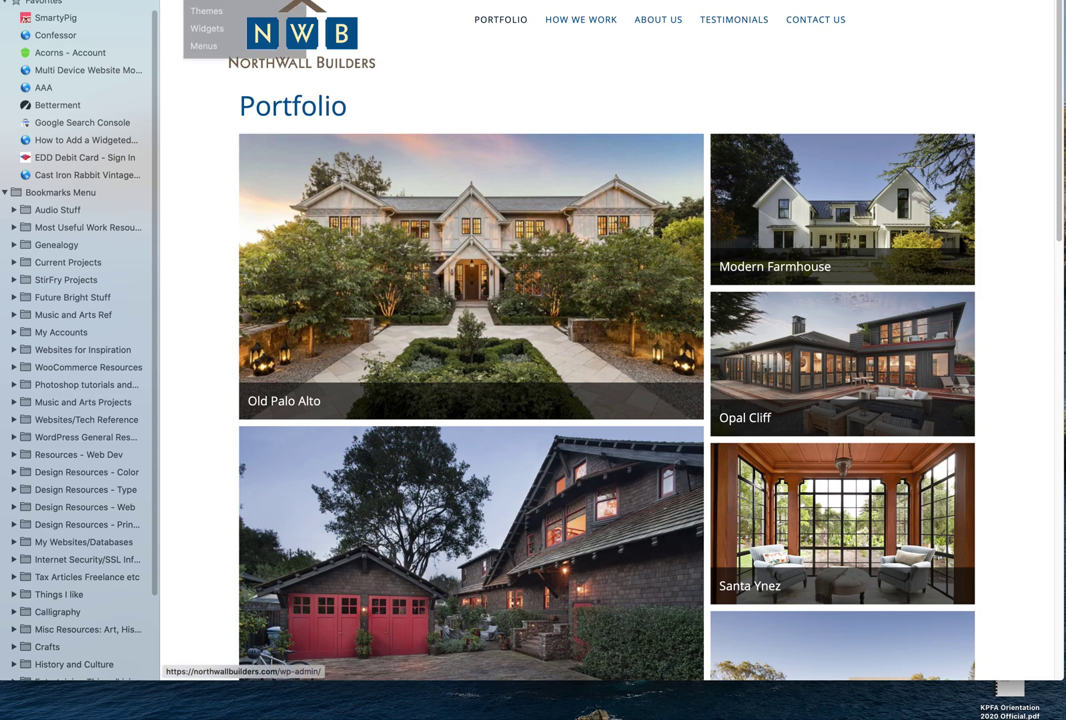
{"action": "key", "text": "ctrl+Tab"}
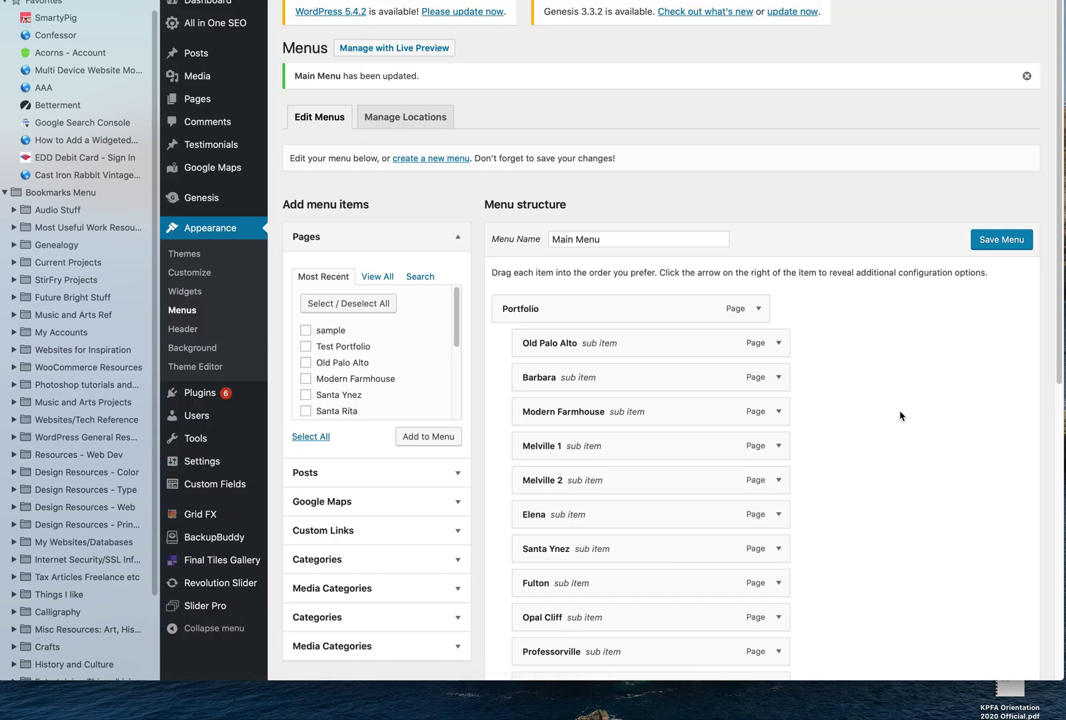
{"action": "scroll", "coordinate": [883, 421], "scroll_direction": "down", "scroll_amount": 10}
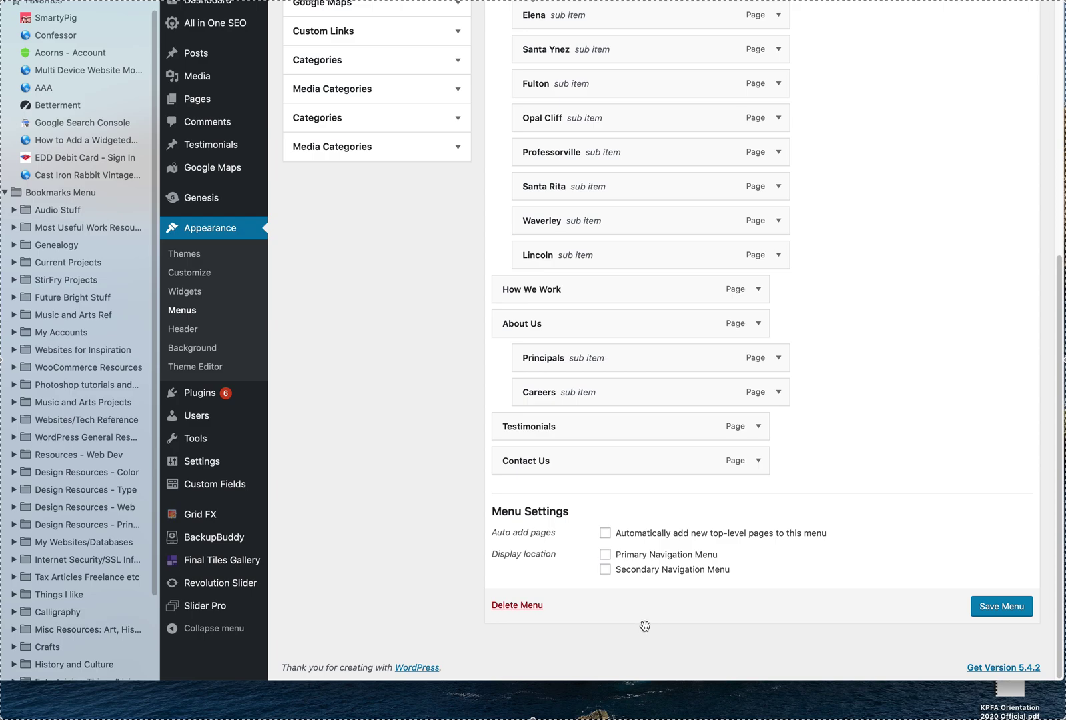
{"action": "left_click_drag", "start_coordinate": [656, 700], "coordinate": [655, 664]}
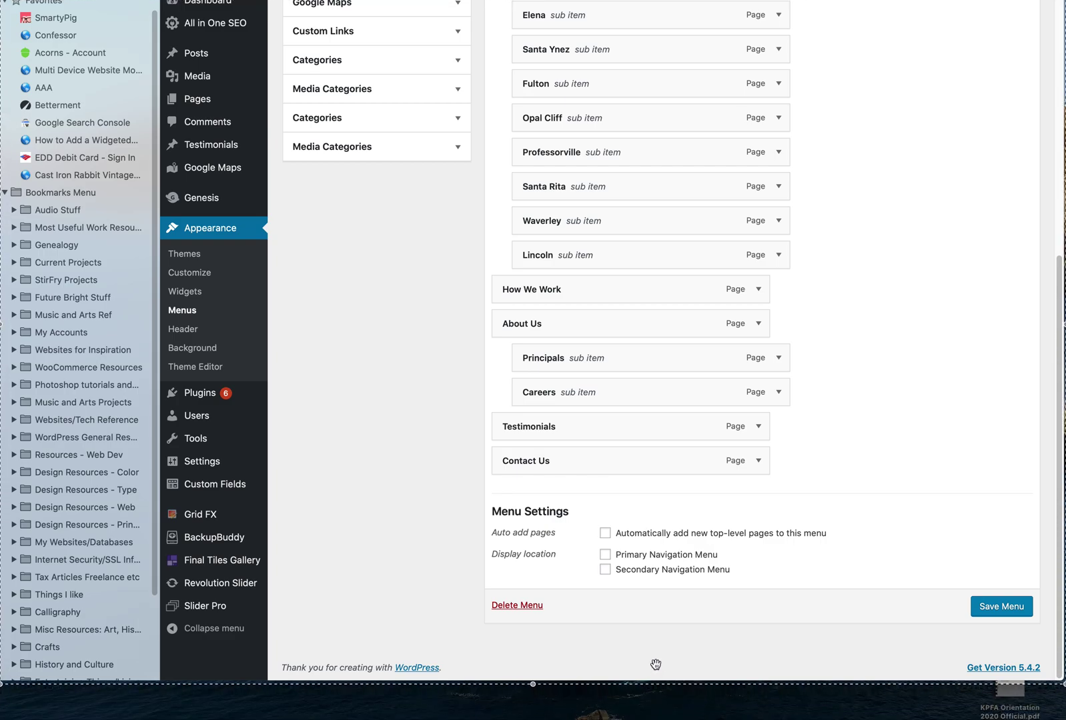